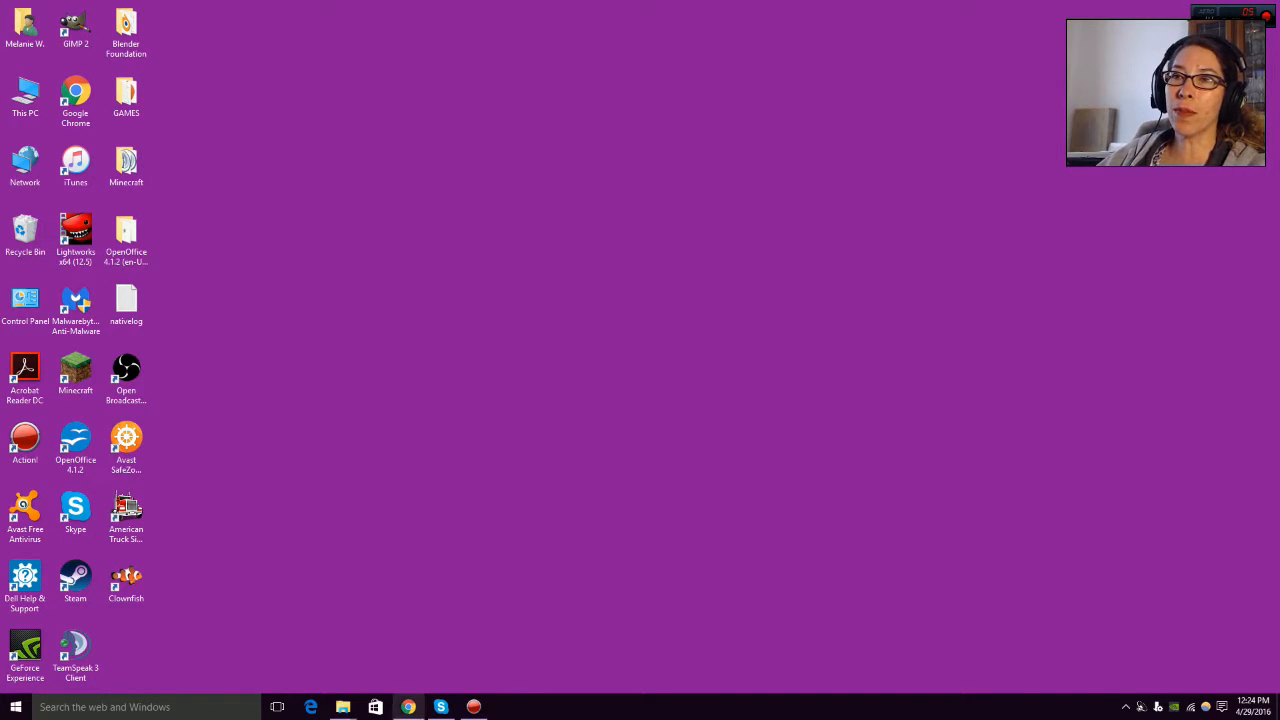
- Switch to Chrome and play the intro preview in the TopFreeTemplates Blender Intro Template #591 video, pausing it after the preview
click(408, 707)
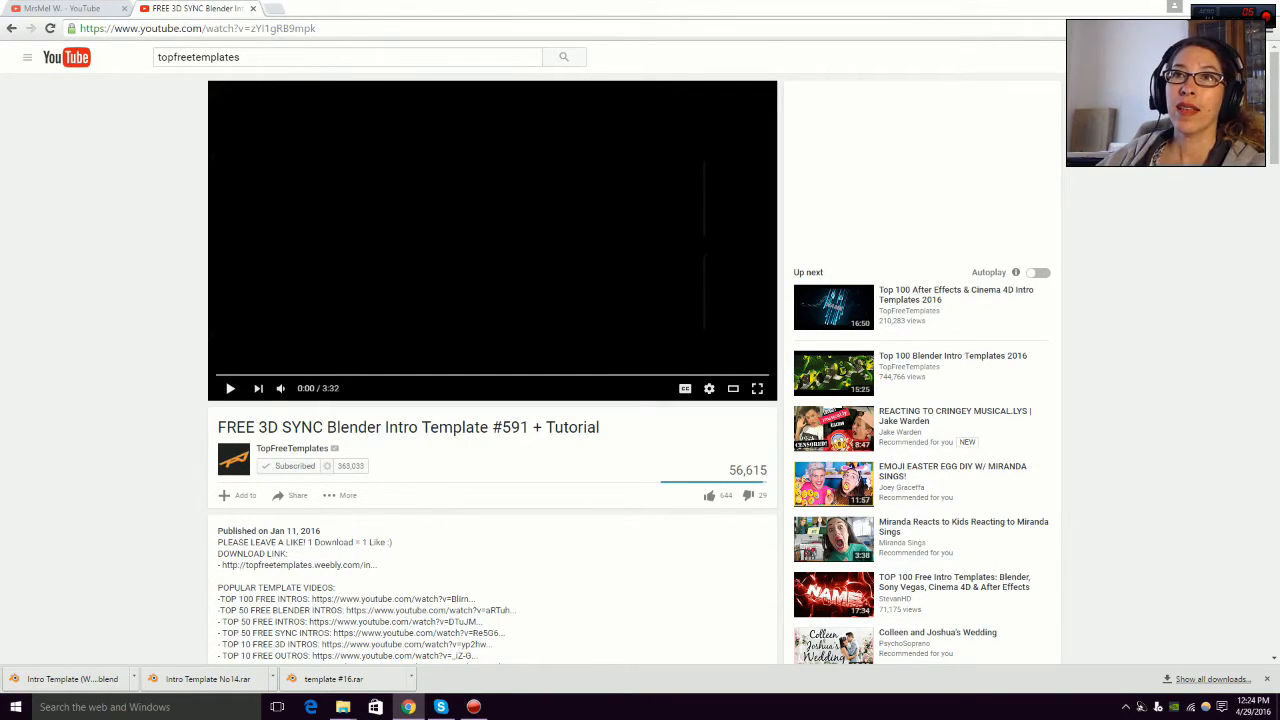
key(space)
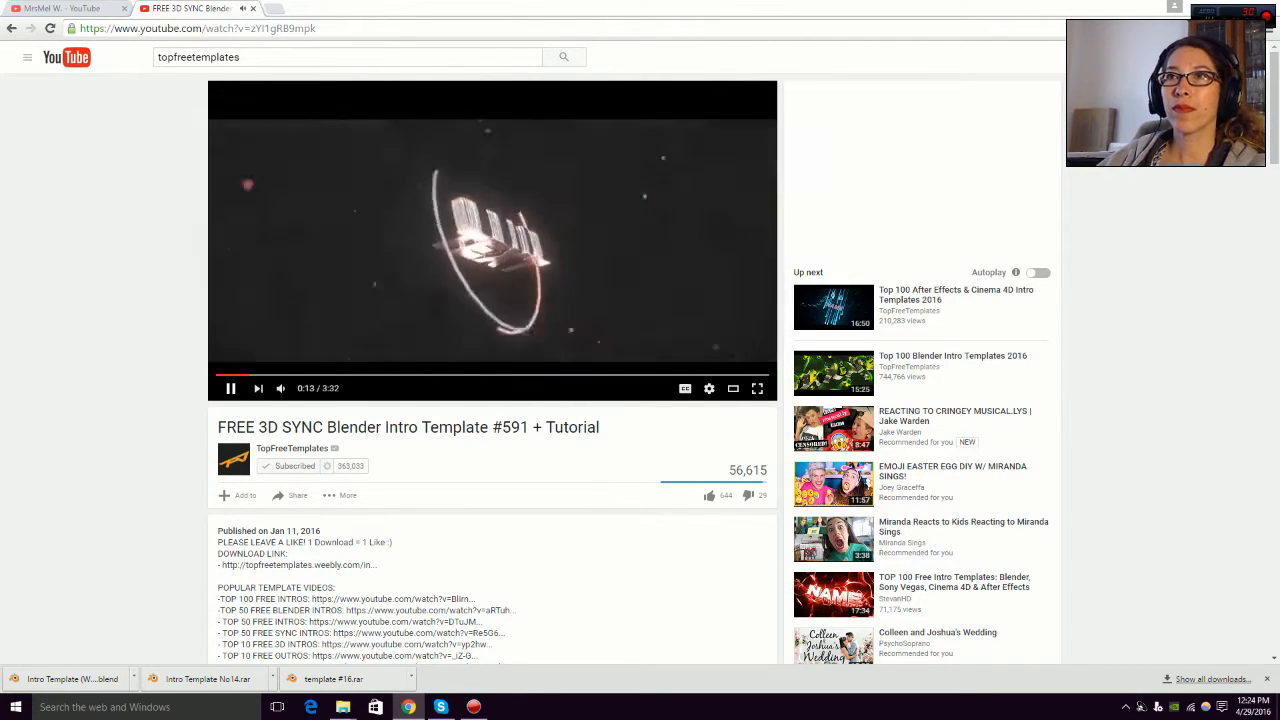
key(space)
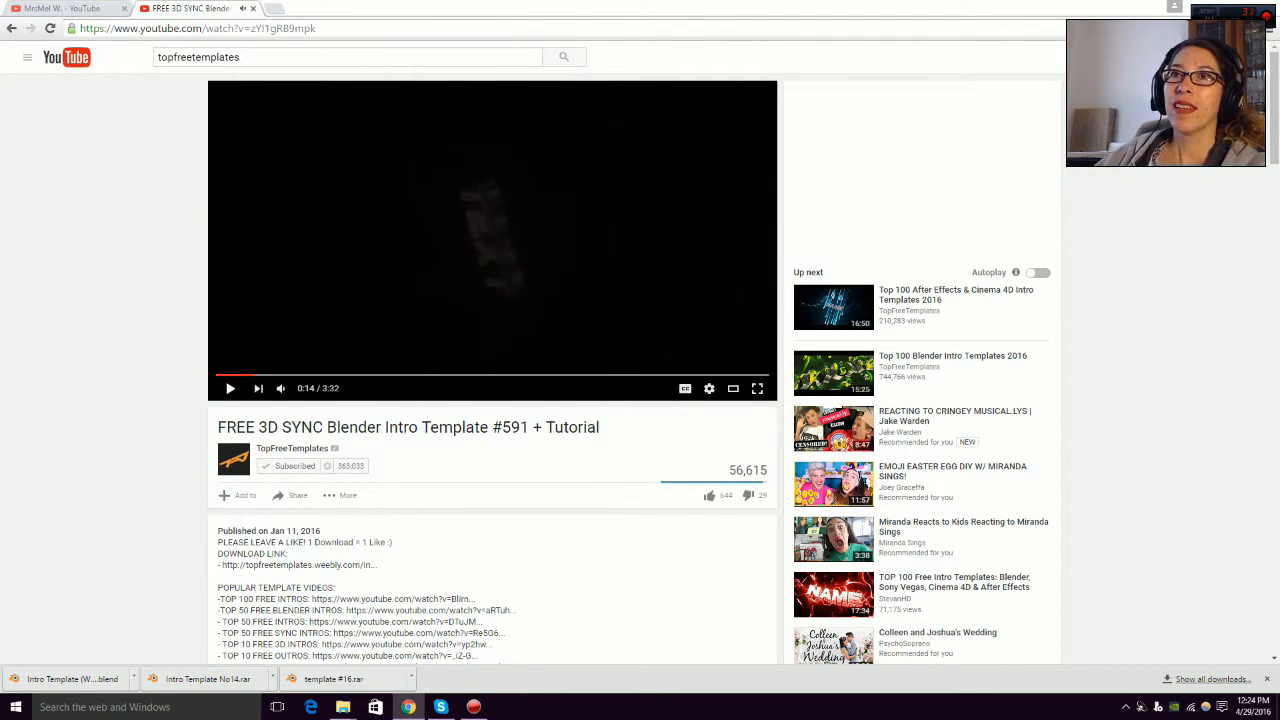
- Open the template's download link from the video description
scroll(640, 400, down, 3)
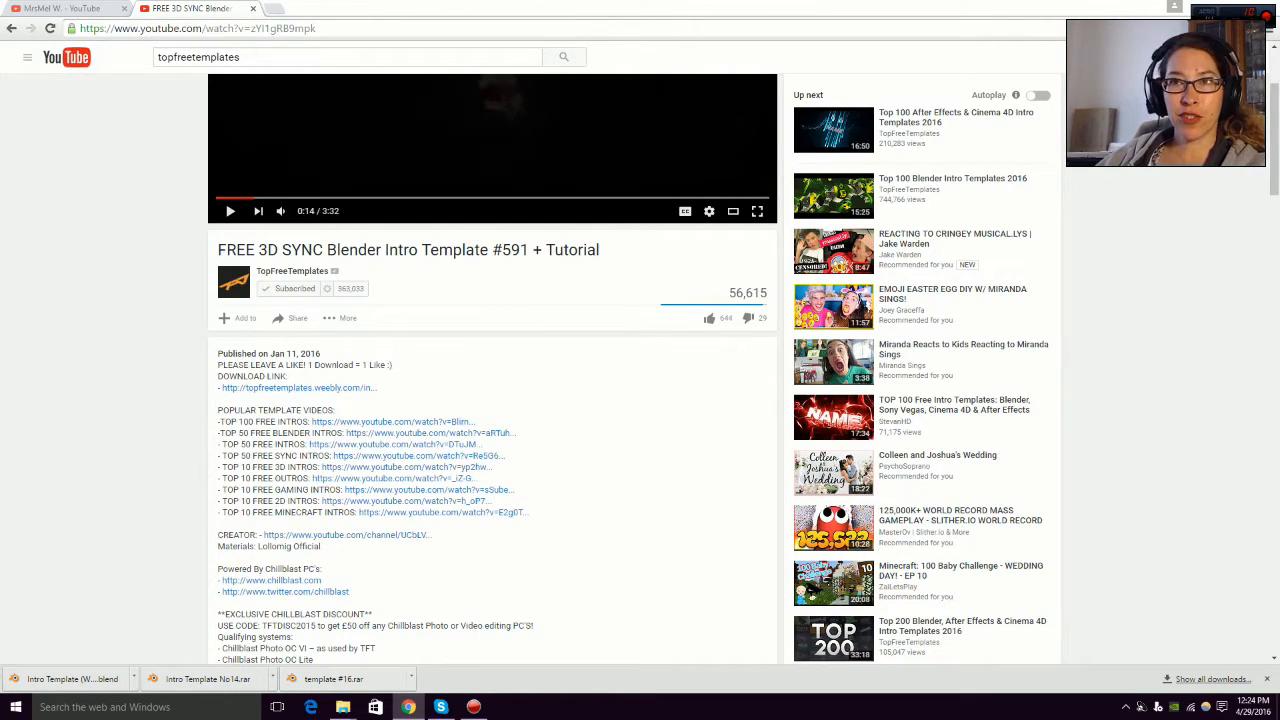
scroll(490, 400, down, 1)
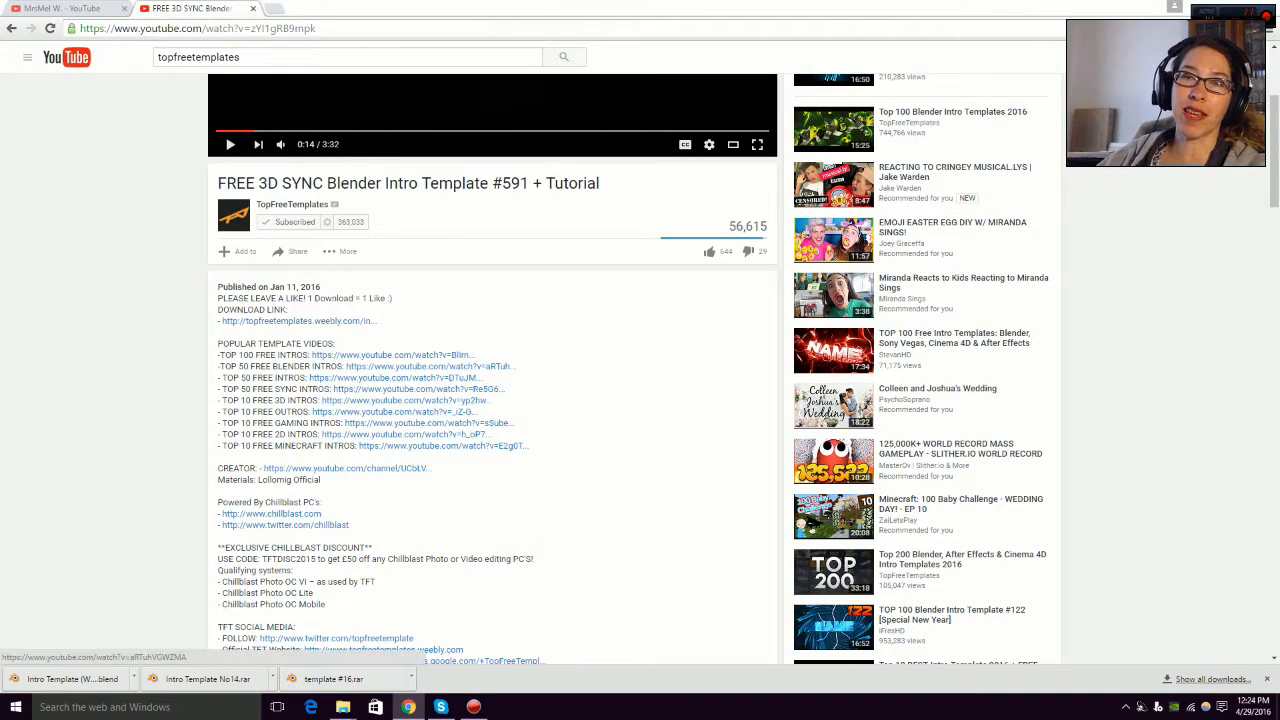
scroll(490, 400, up, 1)
scroll(630, 370, up, 1)
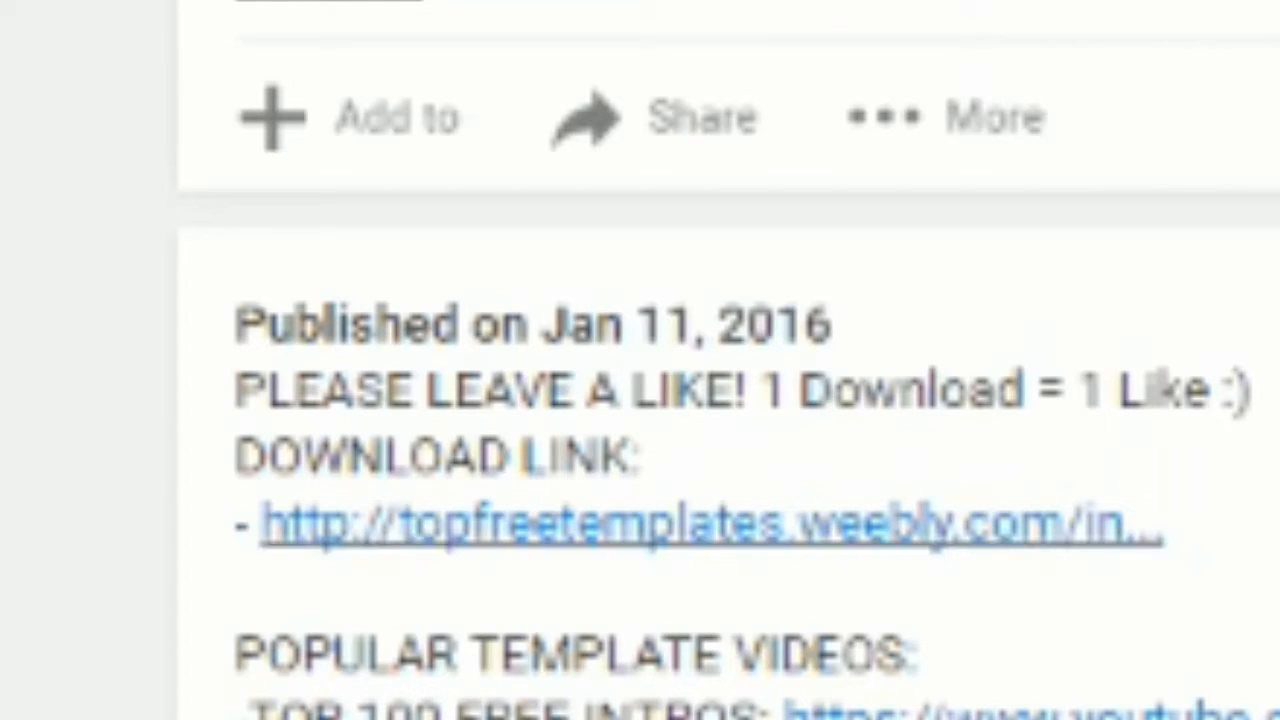
click(710, 525)
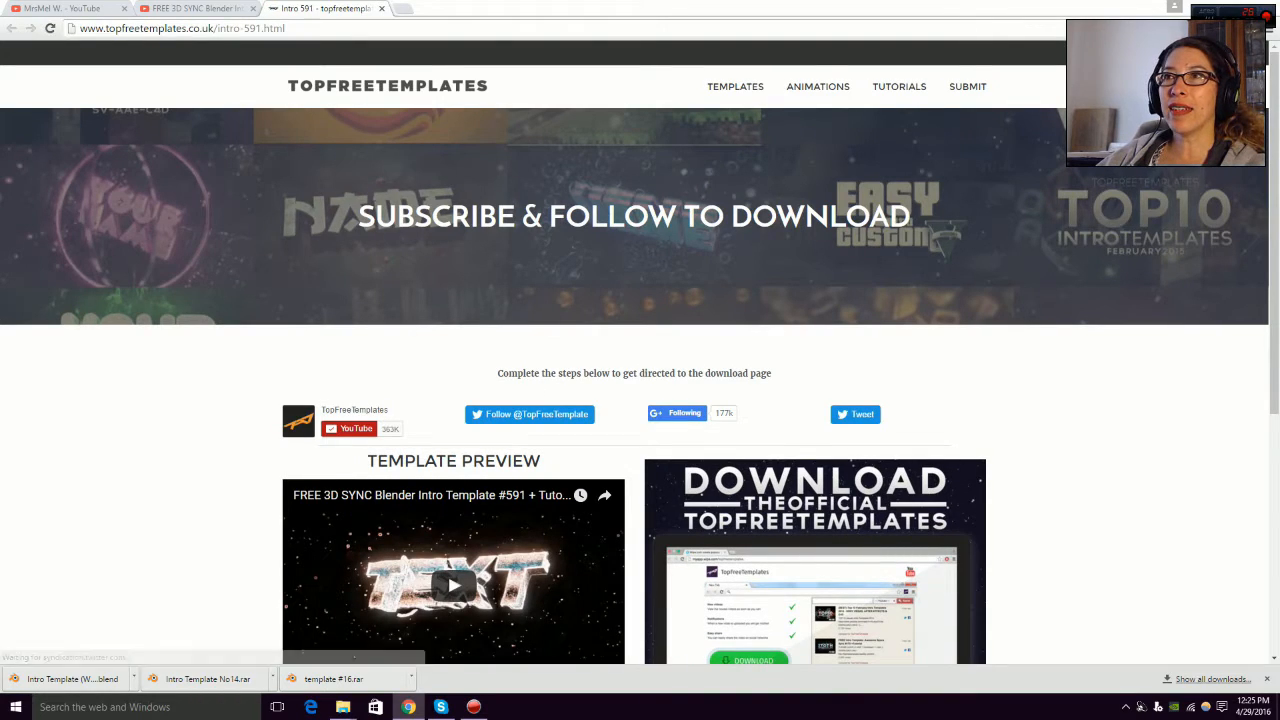
- Examine the Intro 591 page's subscribe-and-follow requirements, template preview and checking section
scroll(640, 400, down, 3)
scroll(618, 496, down, 2)
scroll(698, 592, up, 4)
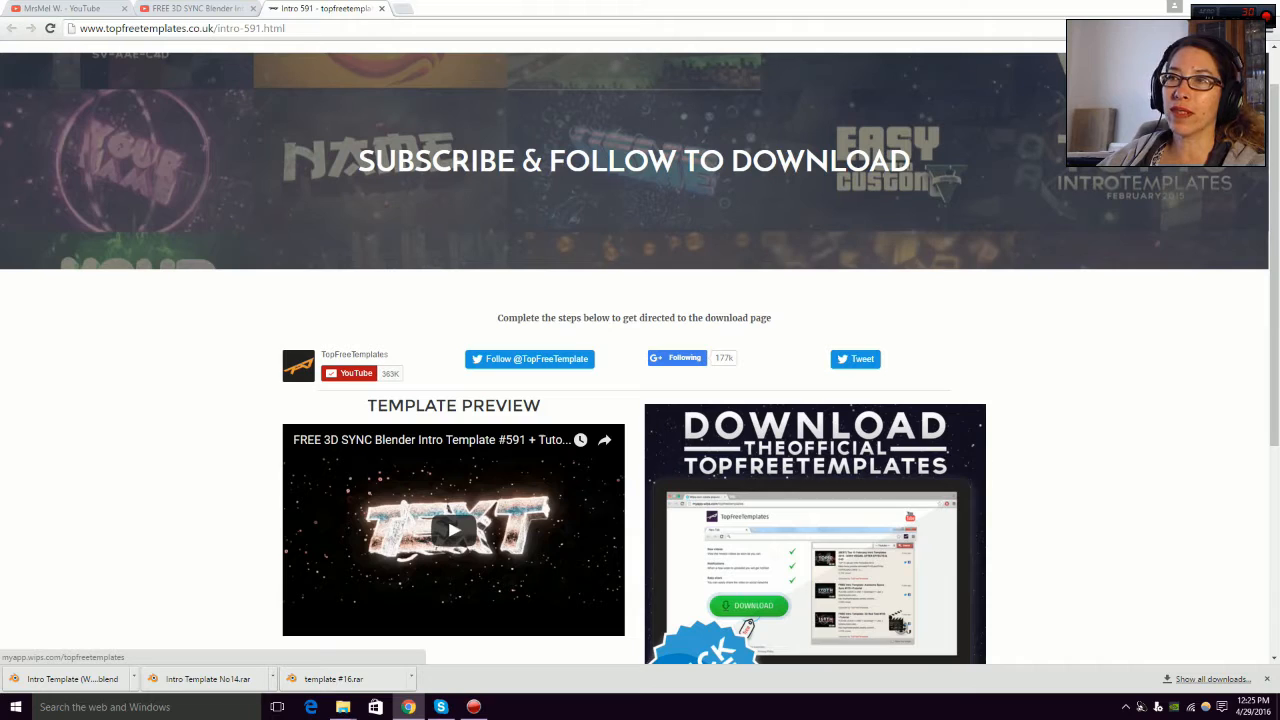
scroll(640, 400, down, 1)
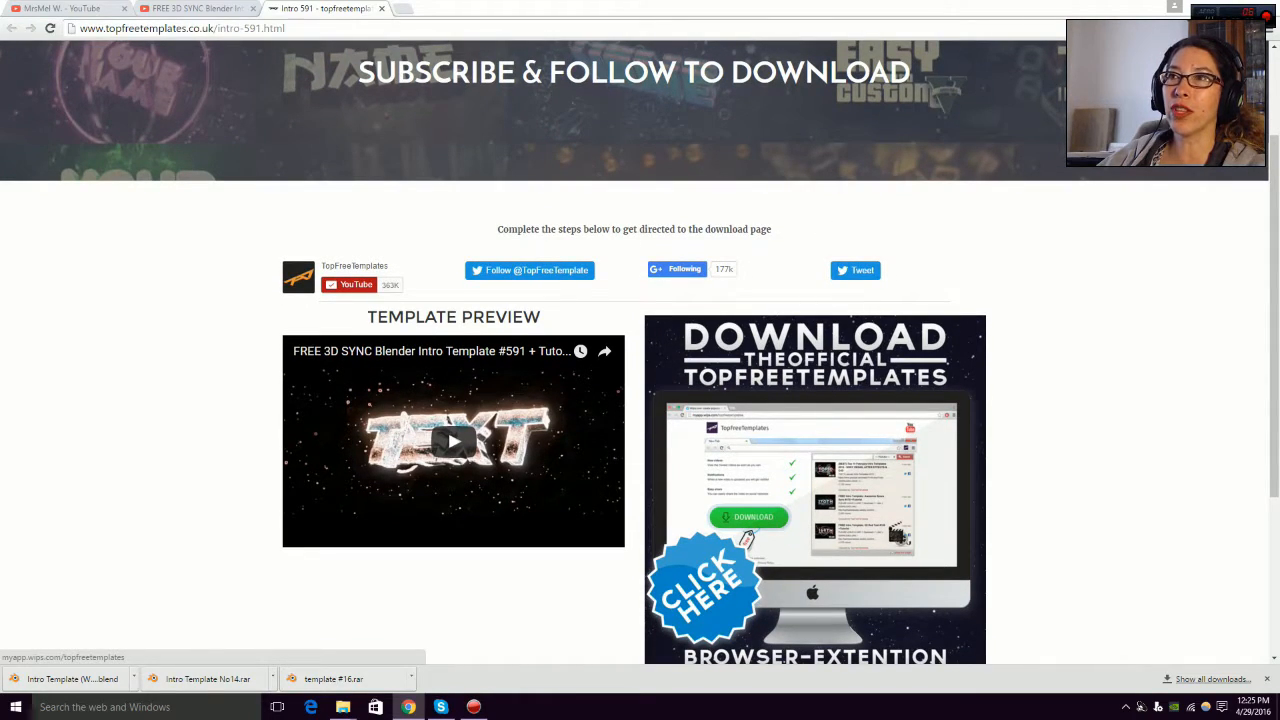
scroll(640, 400, down, 1)
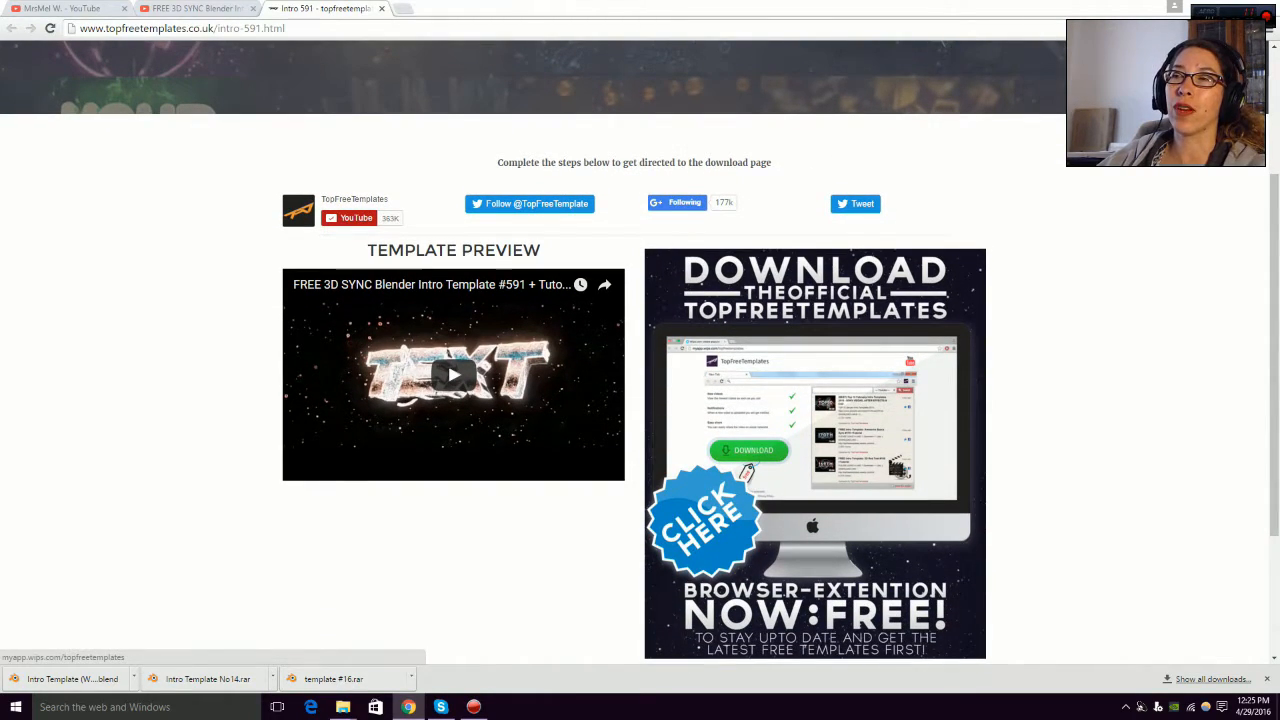
scroll(640, 400, down, 1)
scroll(640, 400, up, 1)
scroll(640, 352, up, 1)
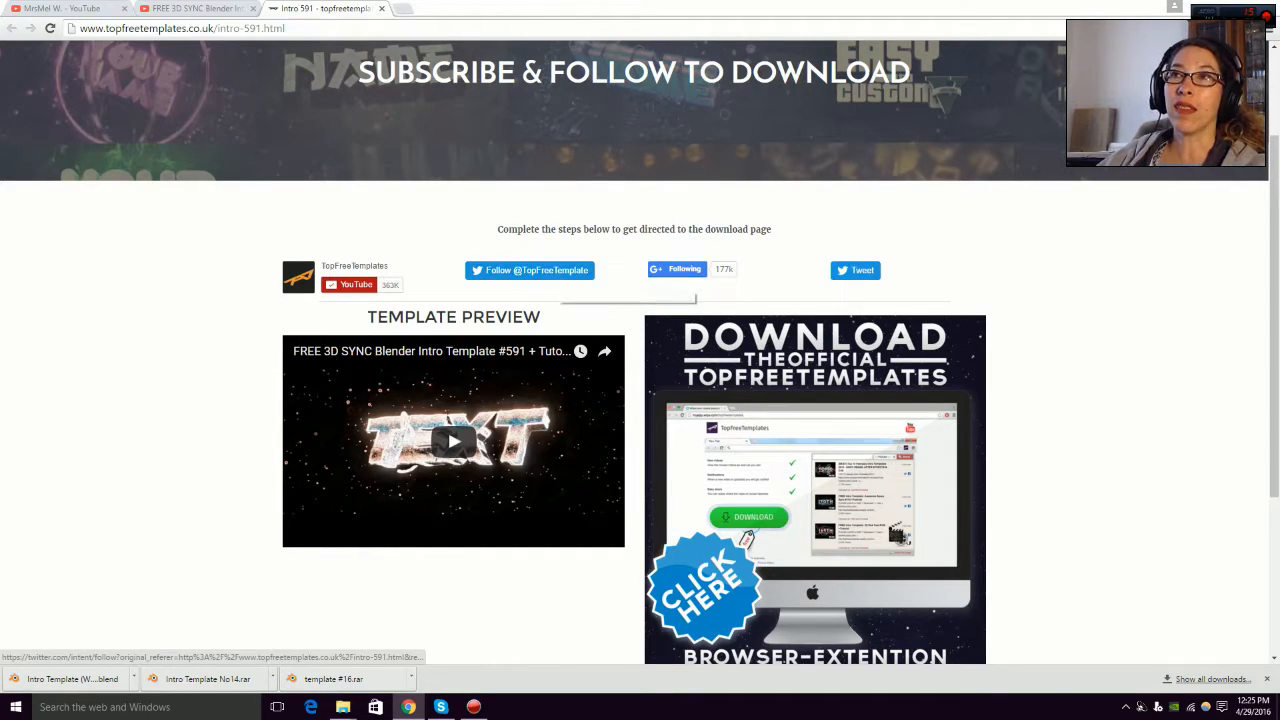
mouse_move(678, 269)
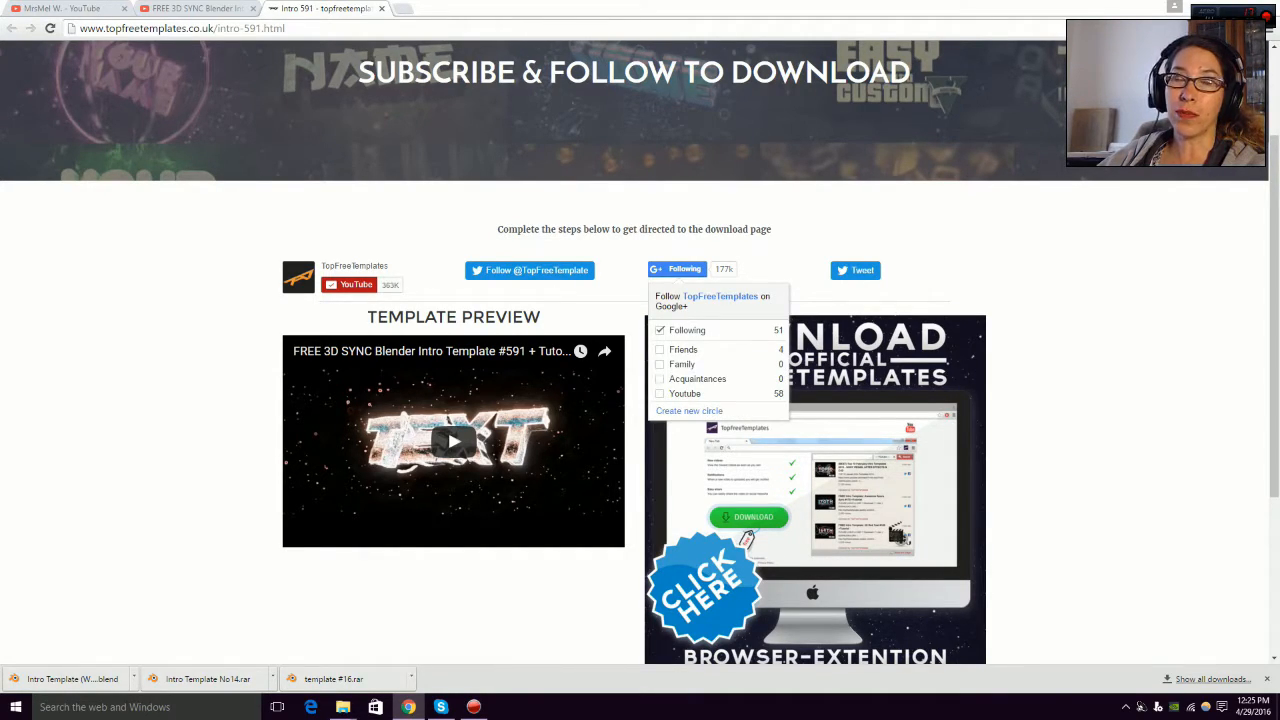
scroll(640, 352, down, 1)
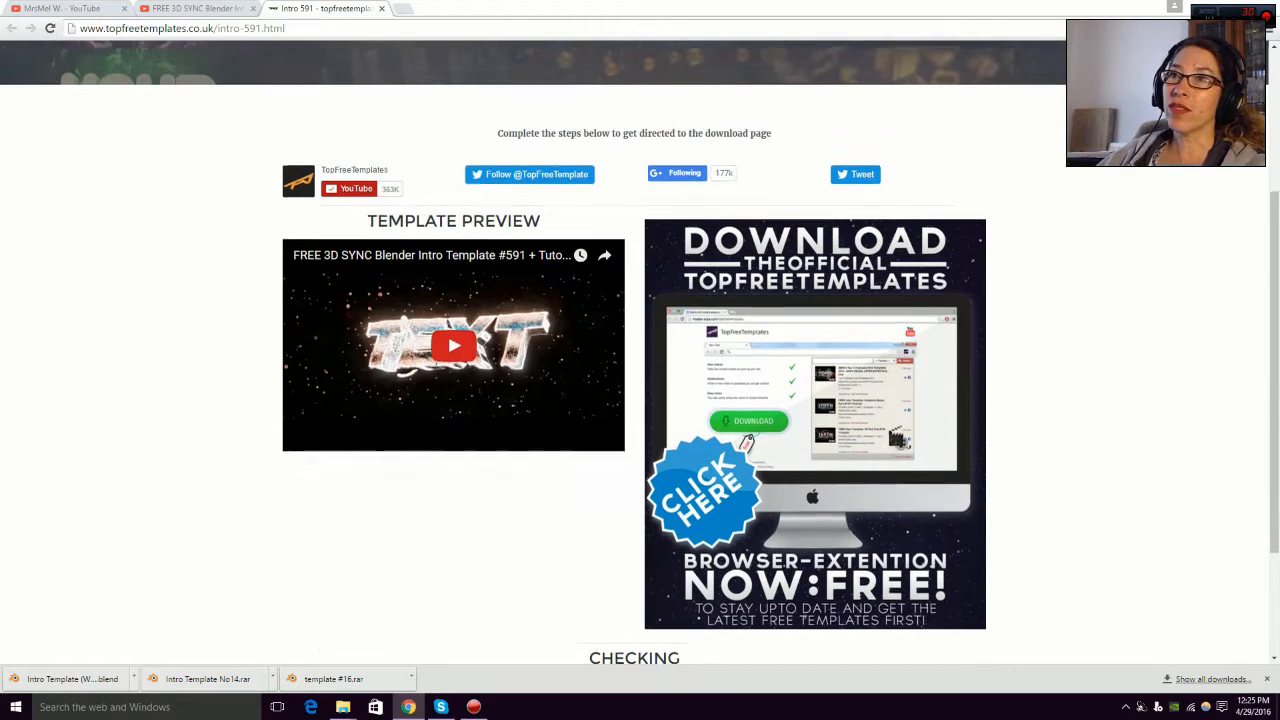
scroll(640, 352, down, 2)
scroll(640, 352, up, 2)
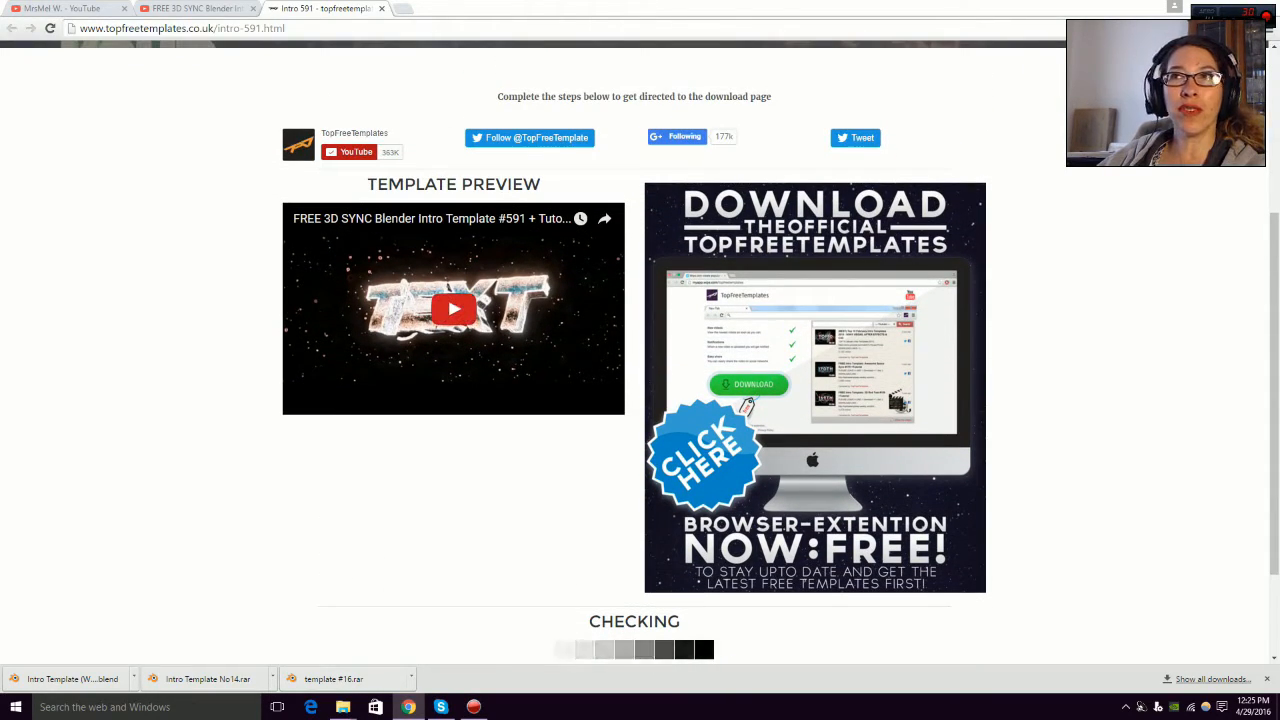
scroll(638, 489, down, 1)
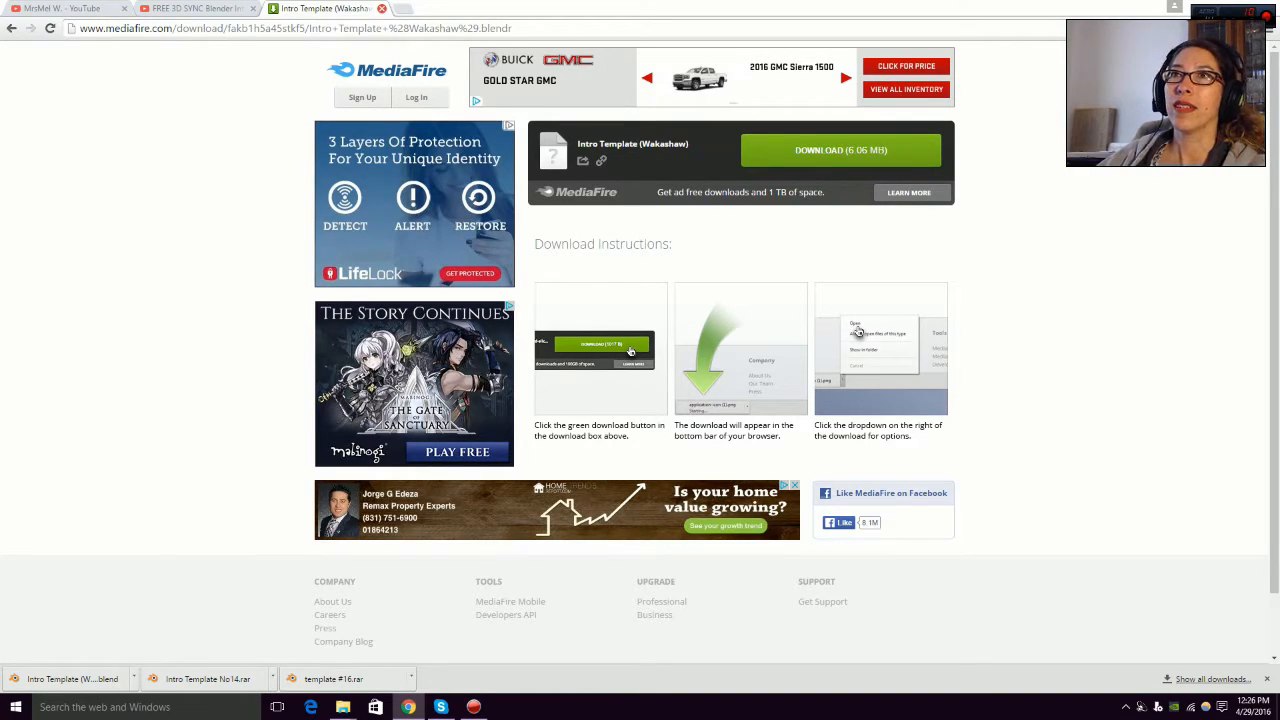
- Close the MediaFire download page and open the Intro Template (Wakashaw) file from the Blender Foundation folder in Blender
click(381, 8)
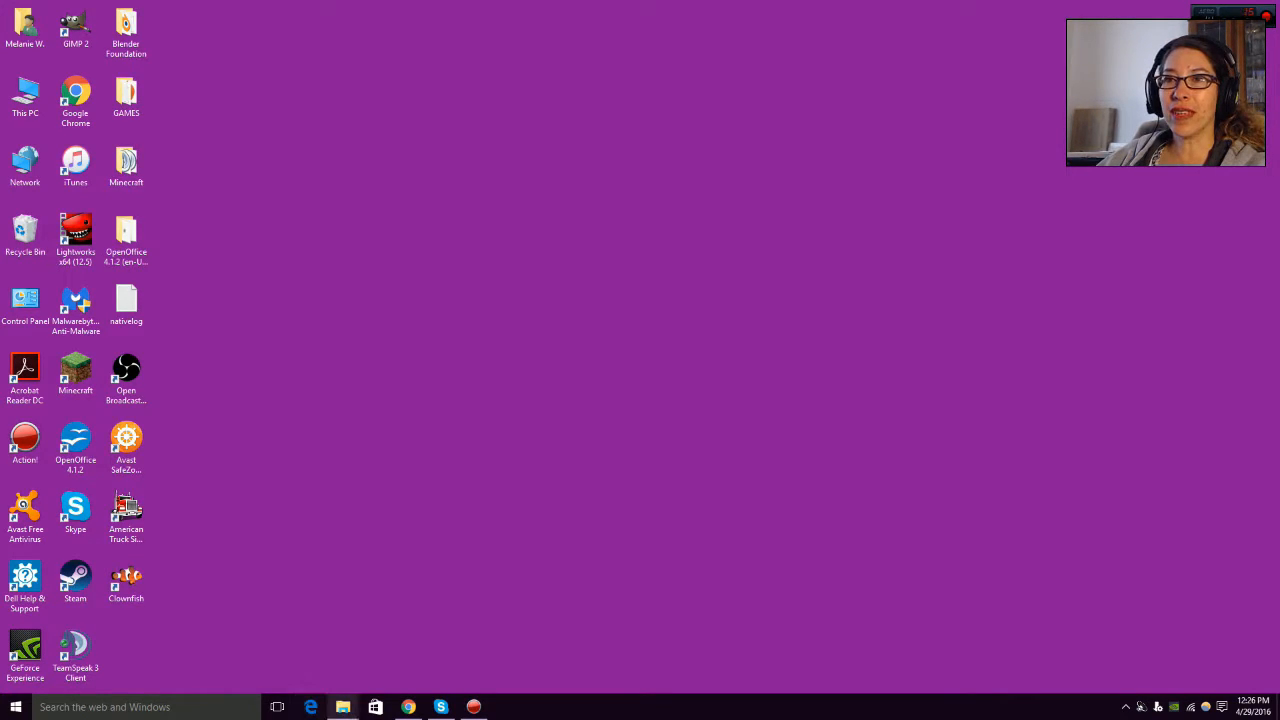
mouse_move(343, 707)
click(414, 650)
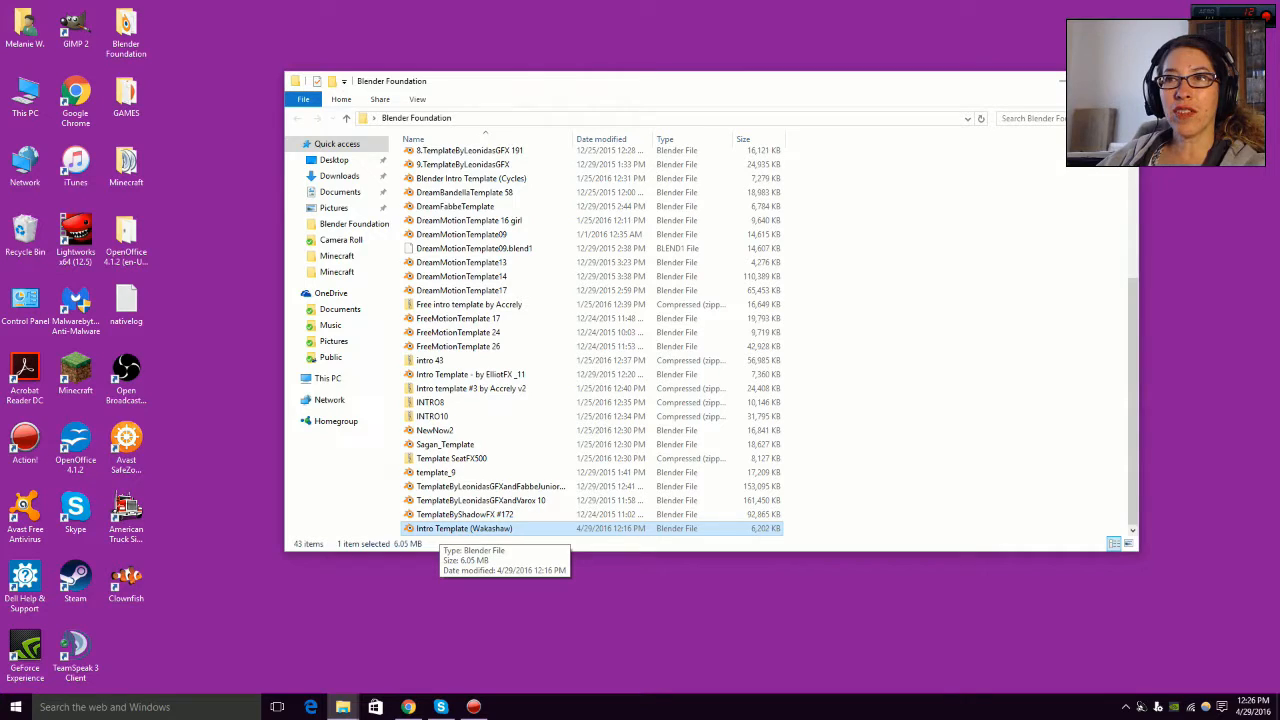
double_click(445, 528)
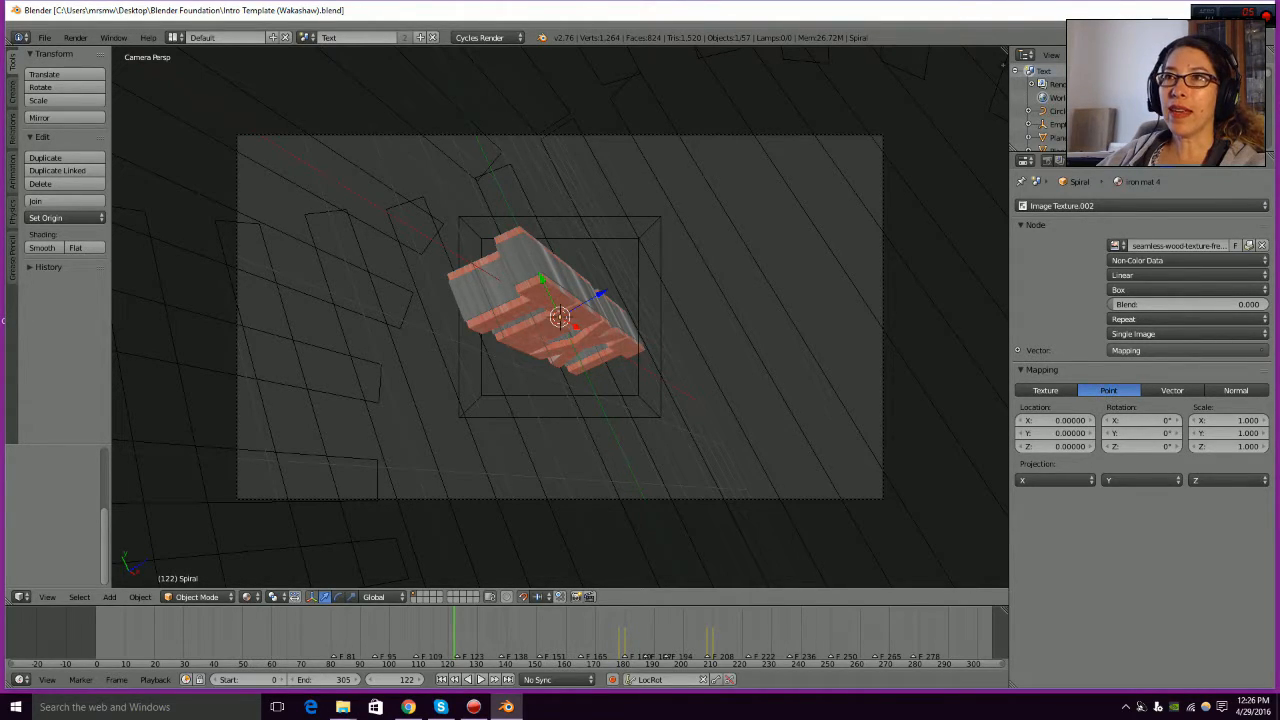
- Replace the placeholder word in the Text object with the custom intro name and return to Object Mode
right_click(548, 330)
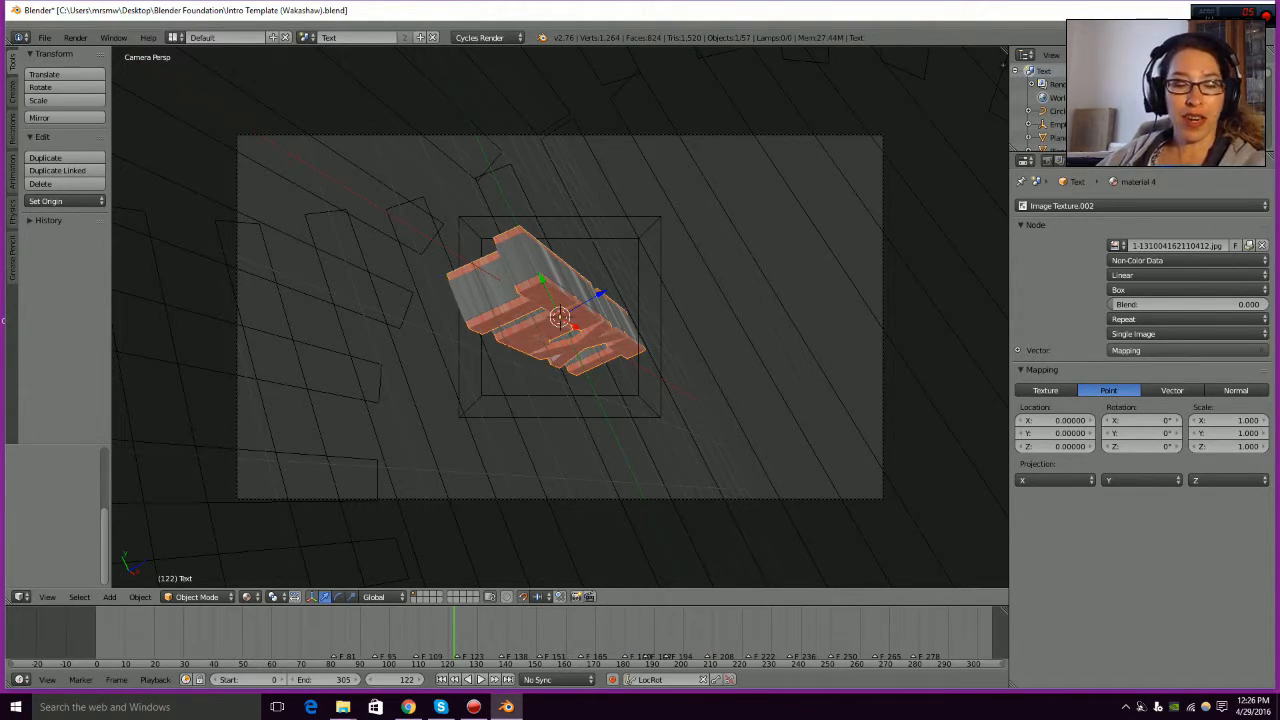
key(Tab)
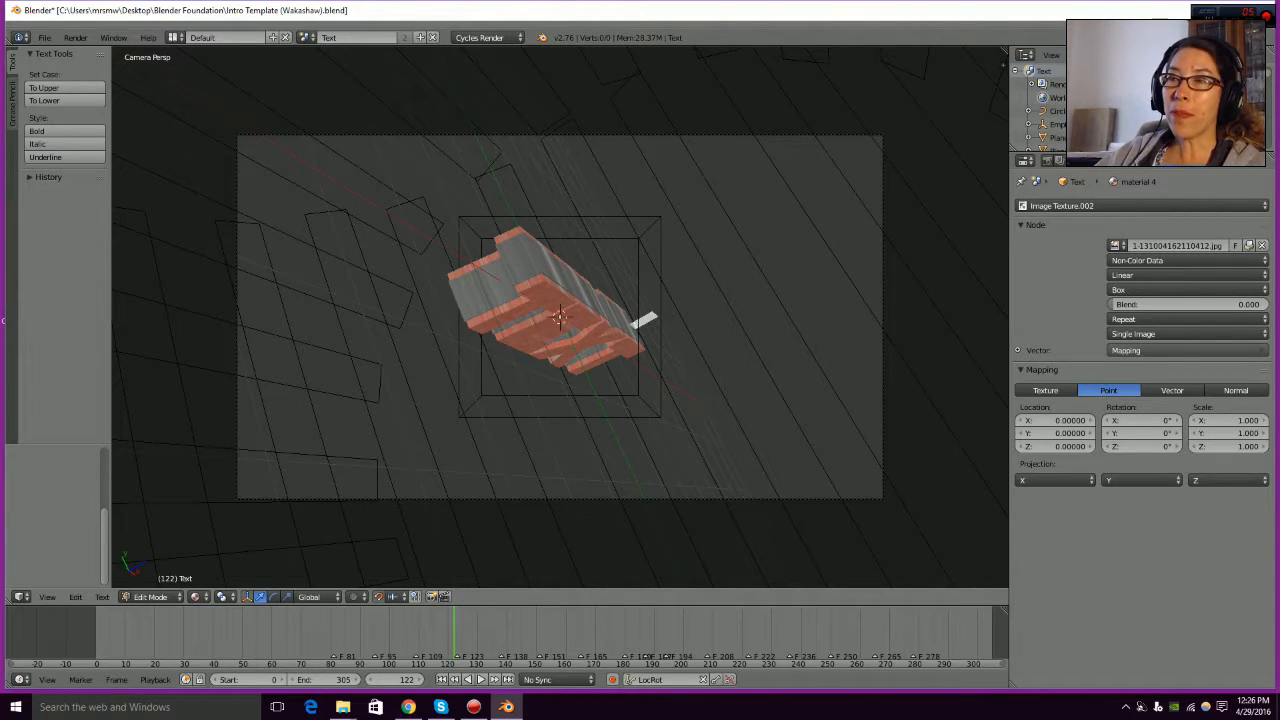
key(BackSpace)
key(BackSpace)
key(BackSpace)
key(BackSpace)
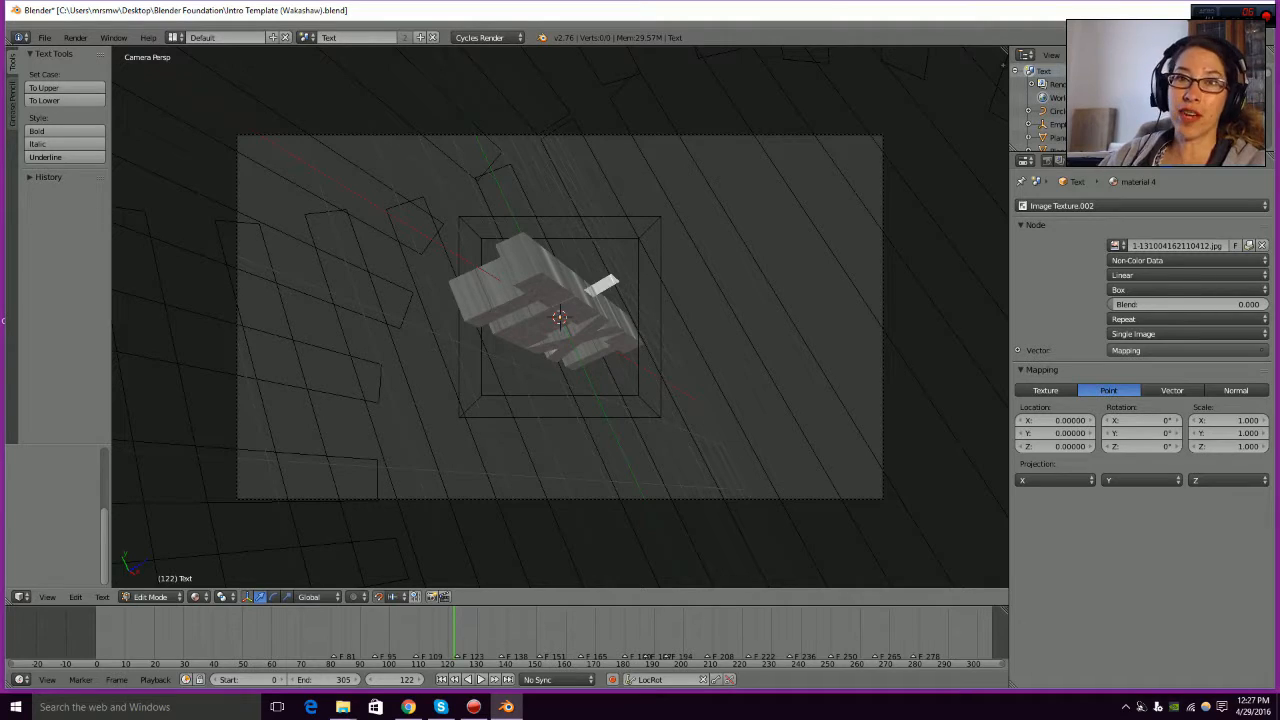
text(Text)
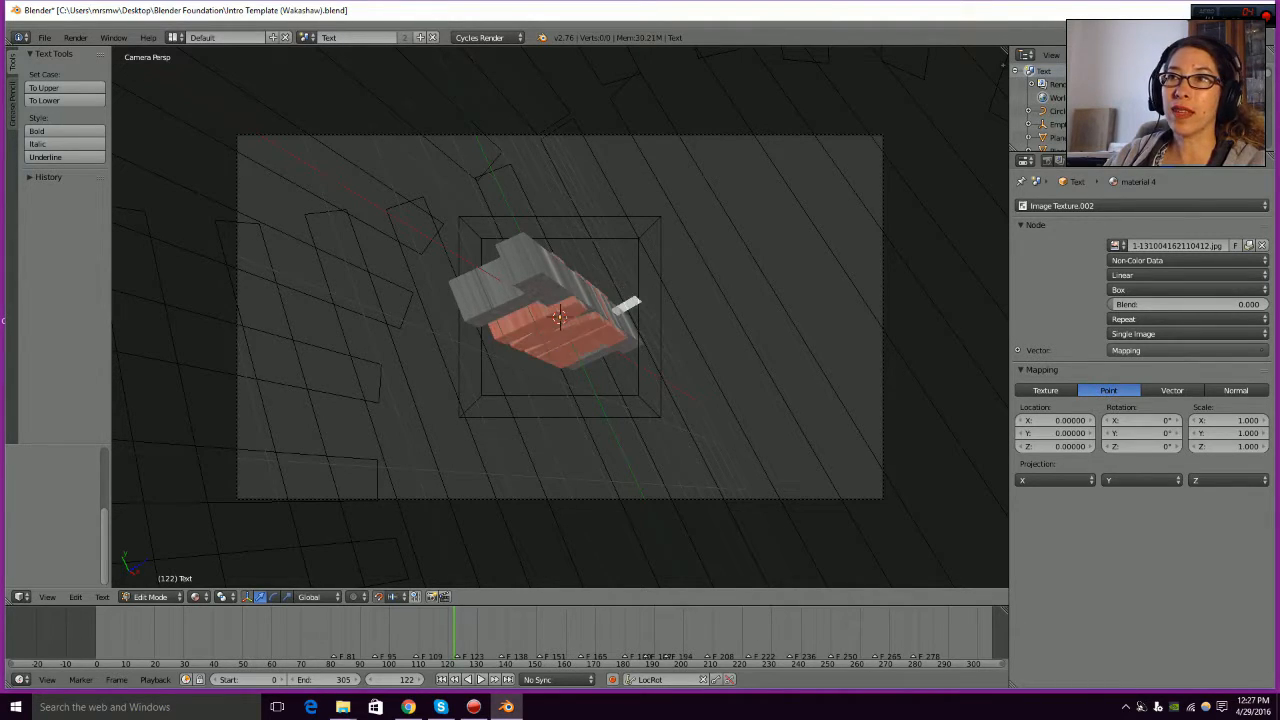
key(BackSpace)
key(BackSpace)
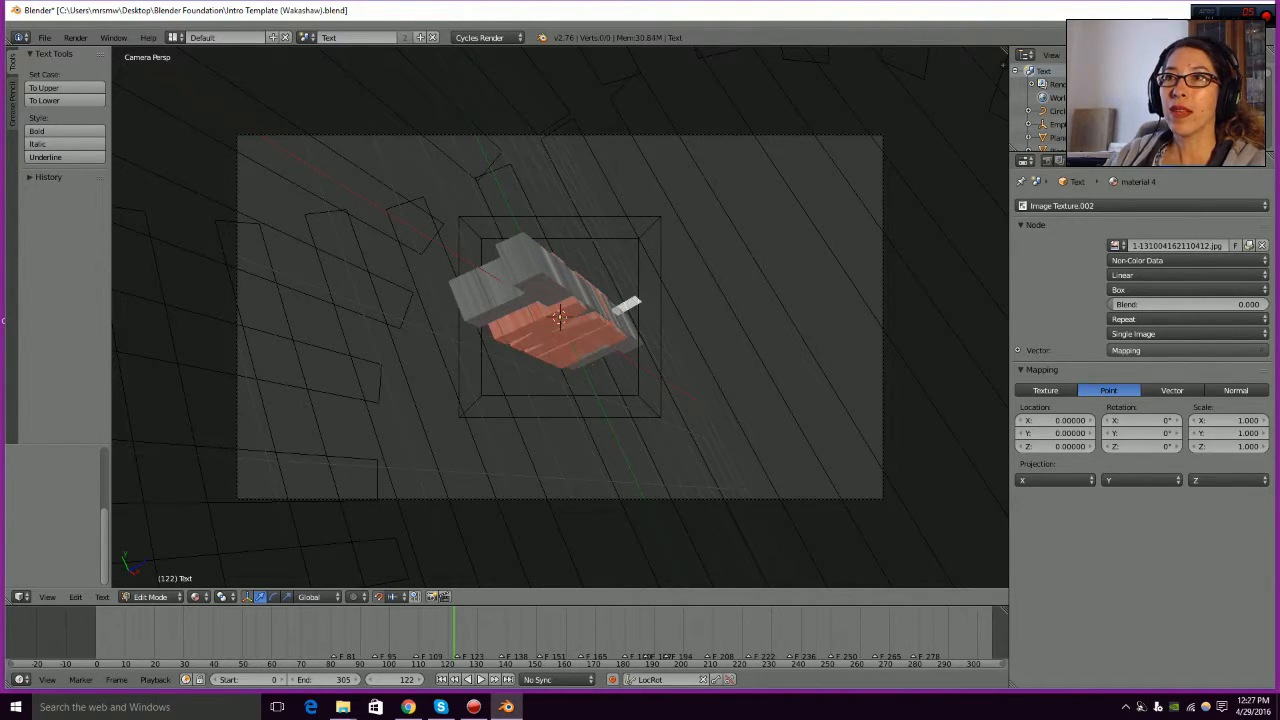
text(ESTIN)
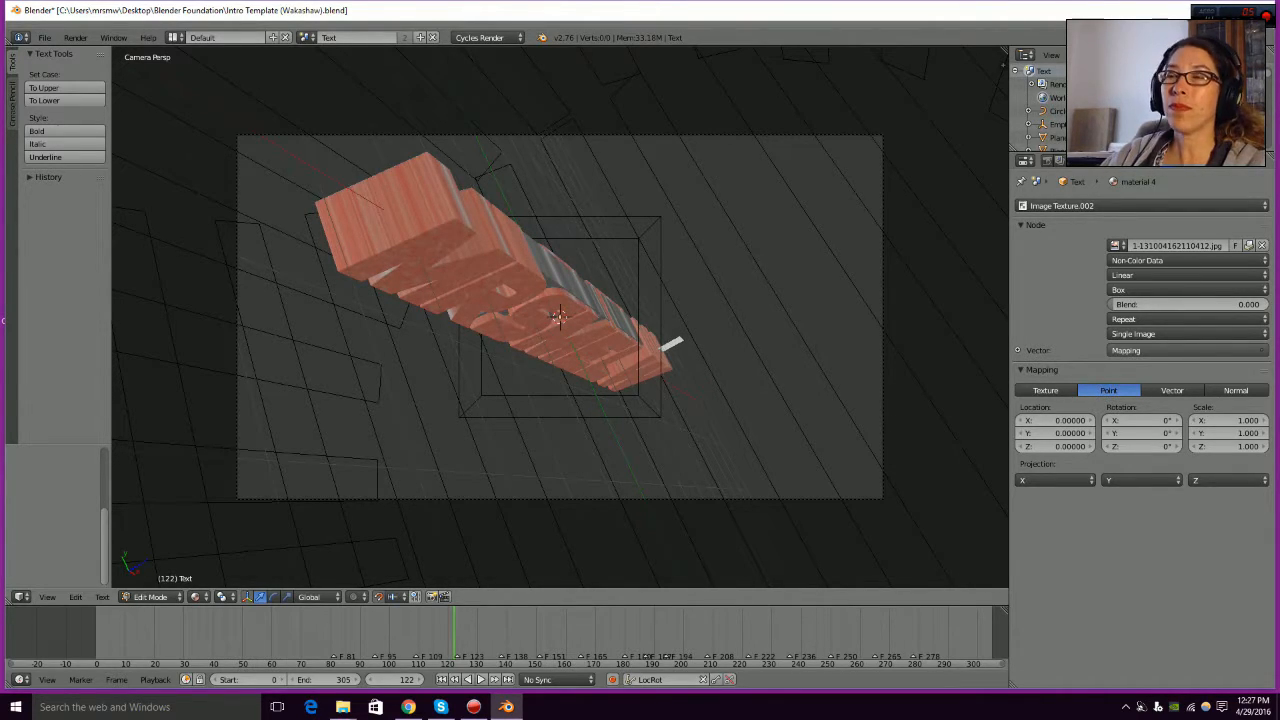
key(Tab)
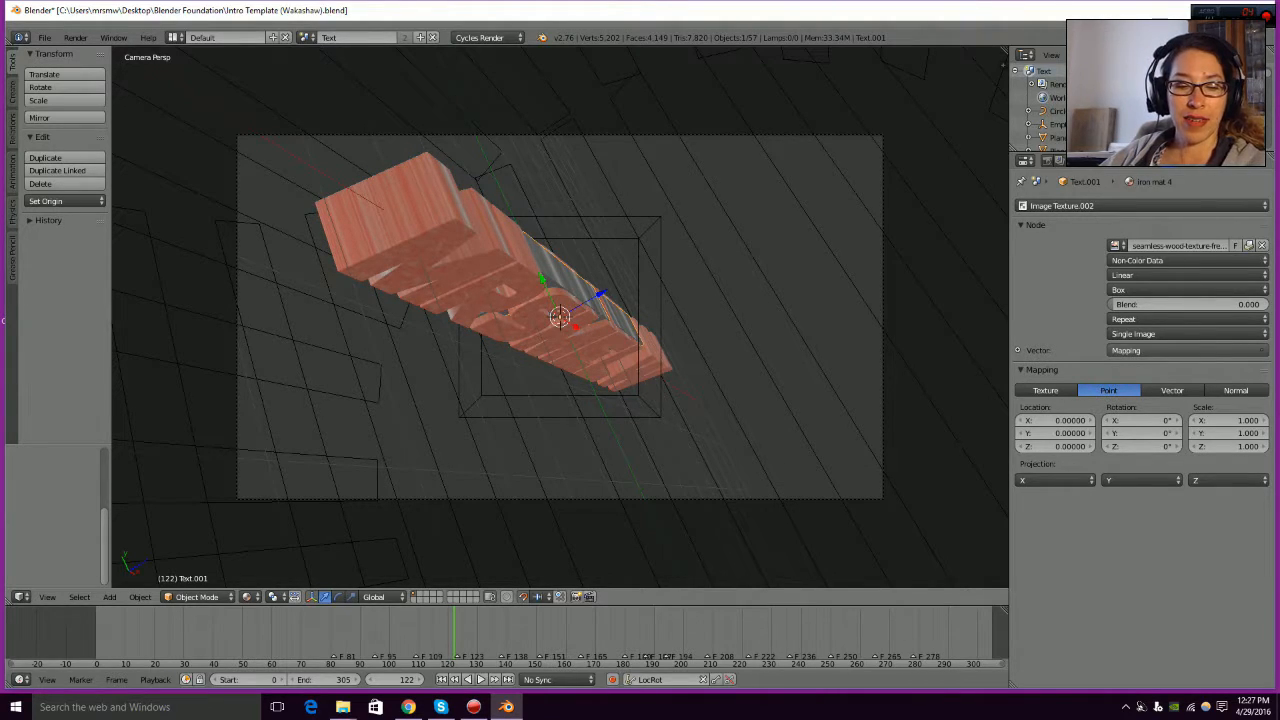
- Replace the wording of the overlapping Text.001 object with the same custom name and return to Object Mode
key(Tab)
key(BackSpace)
key(BackSpace)
key(BackSpace)
key(BackSpace)
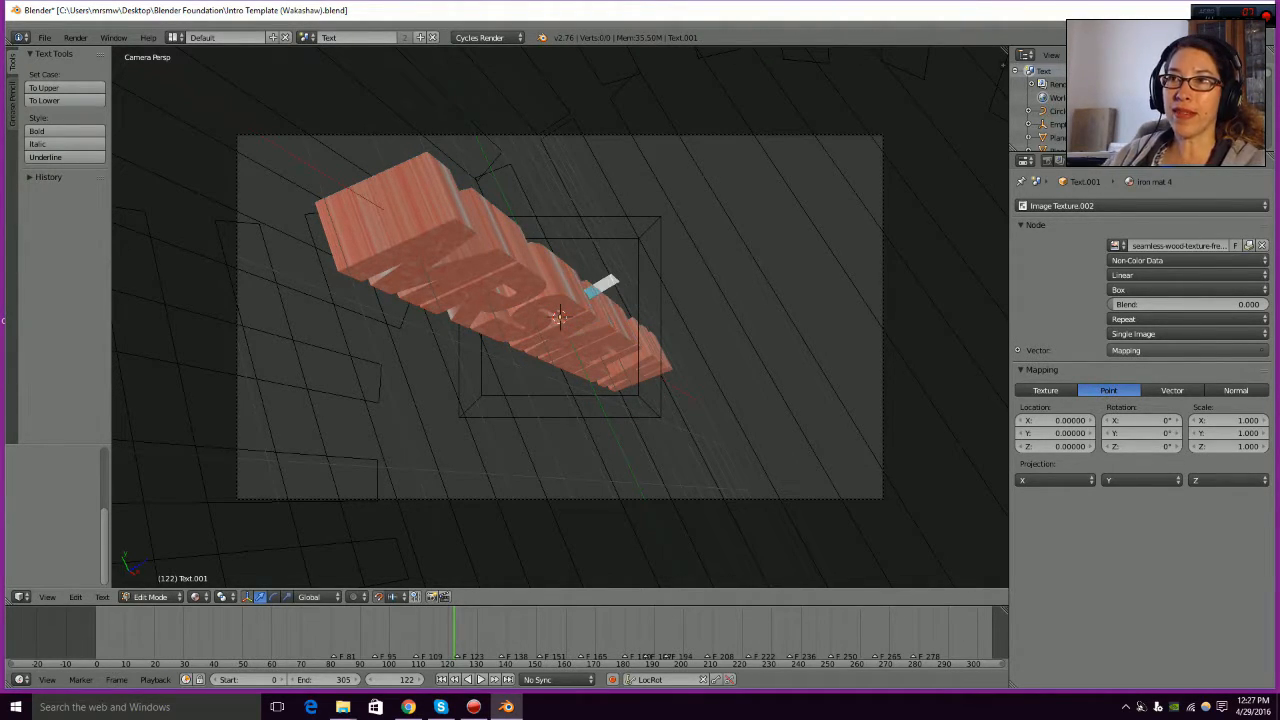
text(Waka)
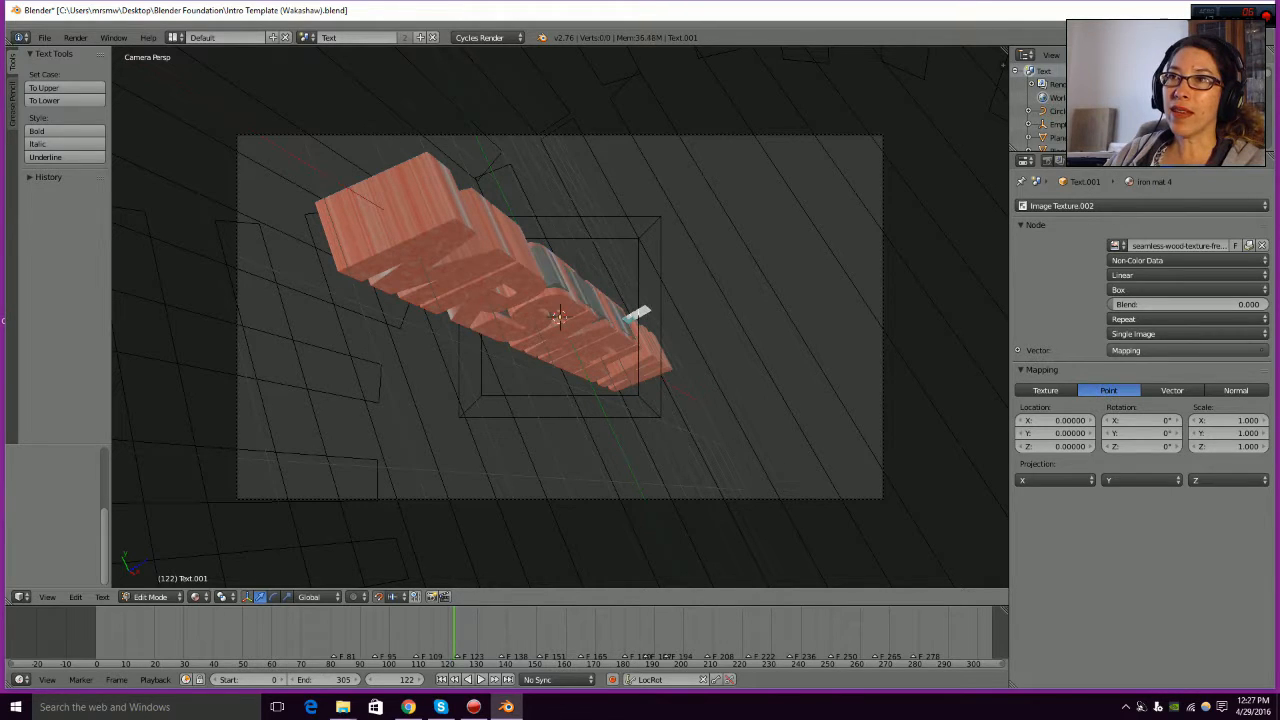
text(s)
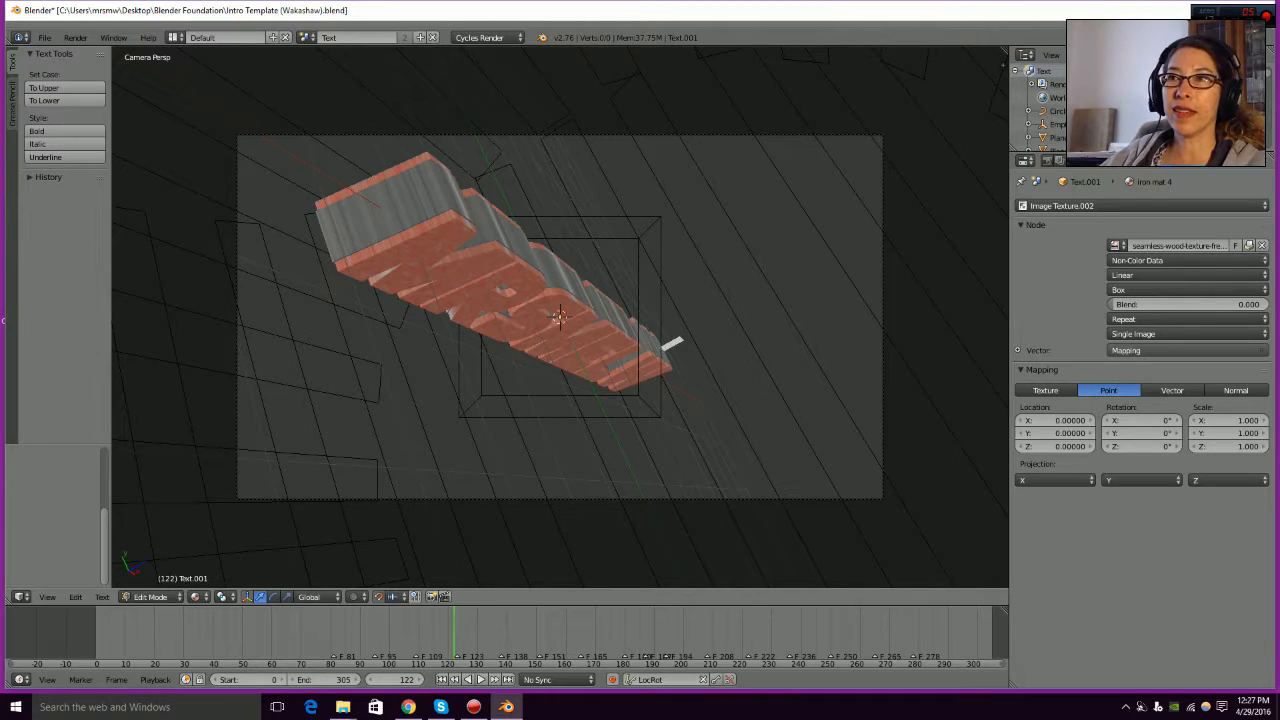
key(Tab)
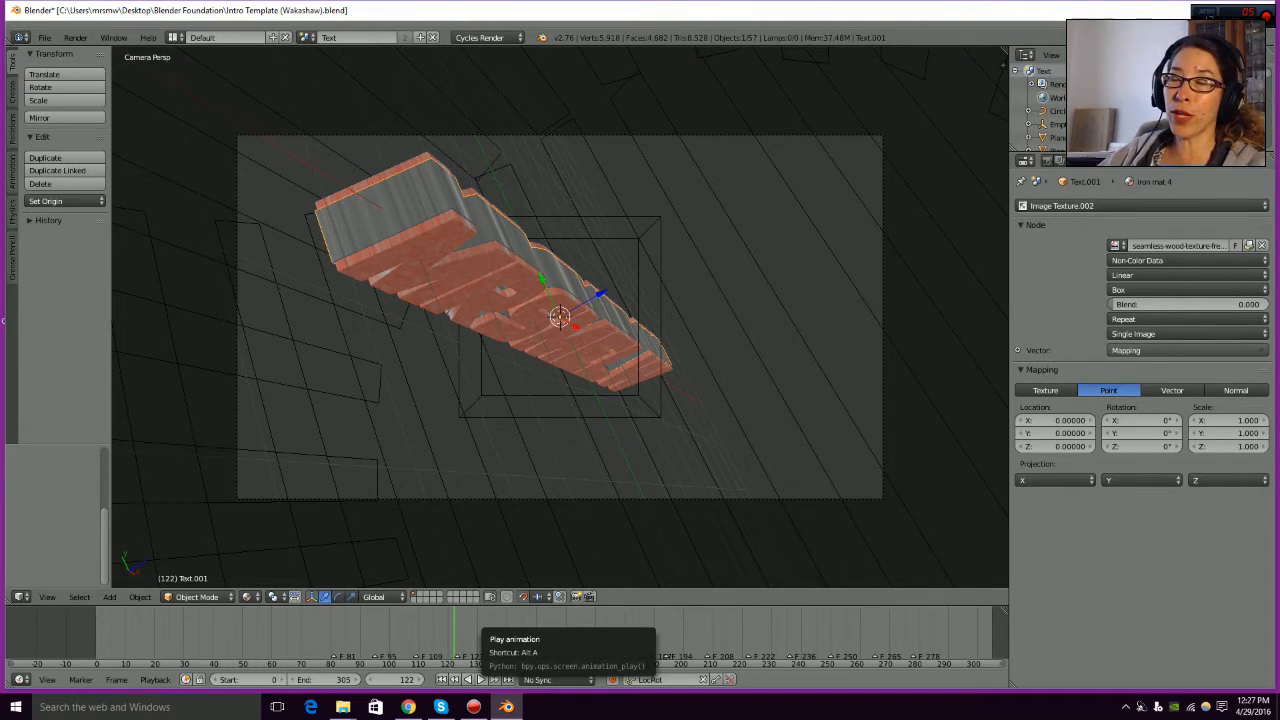
- Play the intro animation in the camera view to check the new text, then stop playback
click(481, 679)
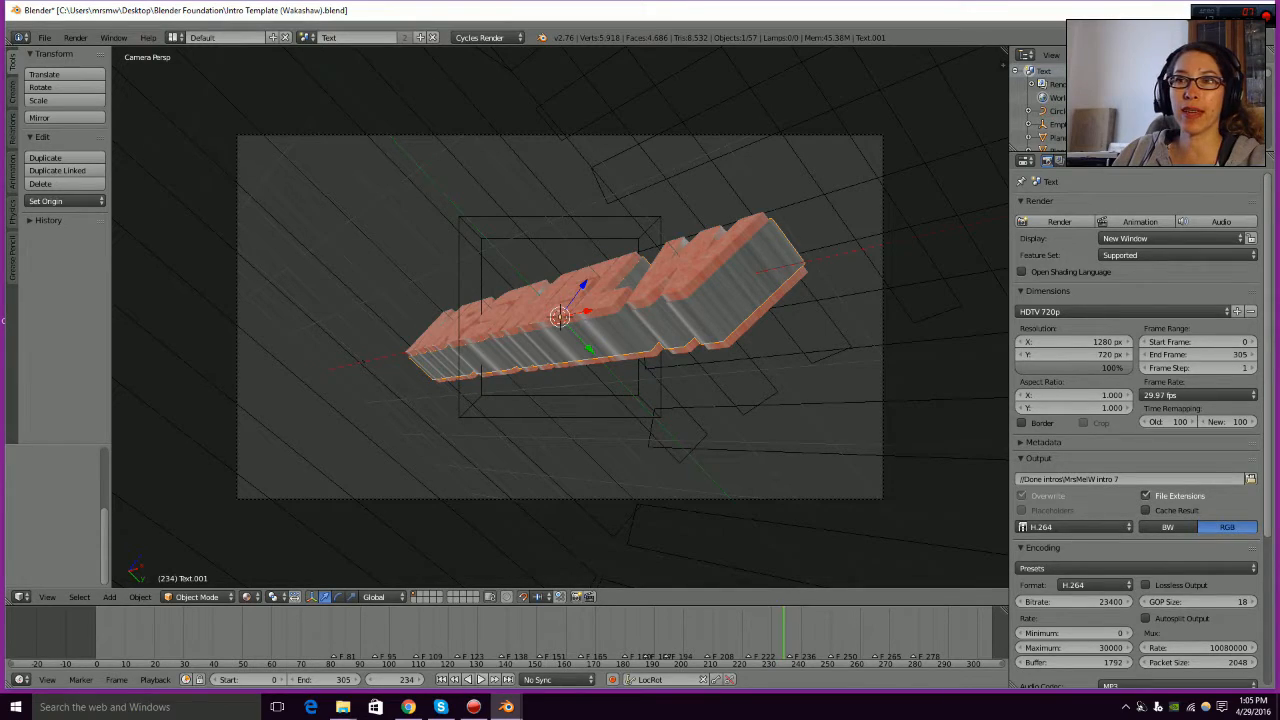
key(alt+a)
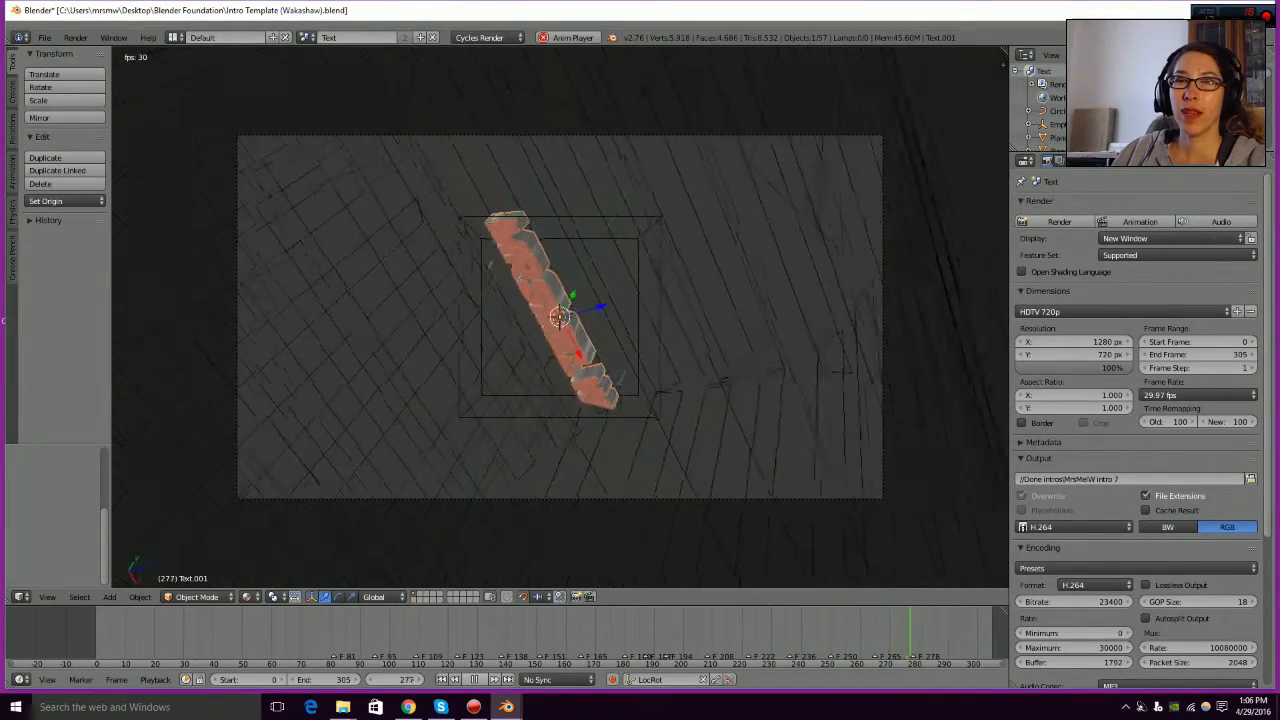
key(alt+a)
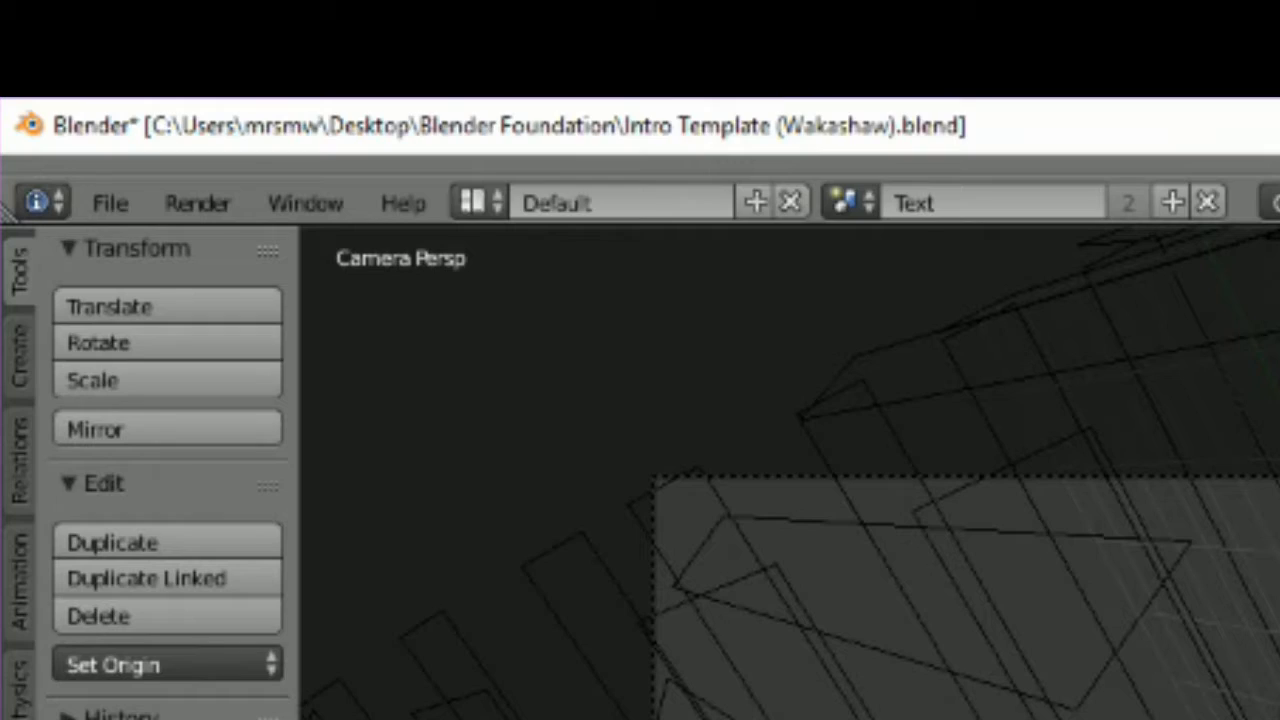
- Change the screen layout to Video Editing and play the timeline with the Intro template music.mp3 strip
click(176, 38)
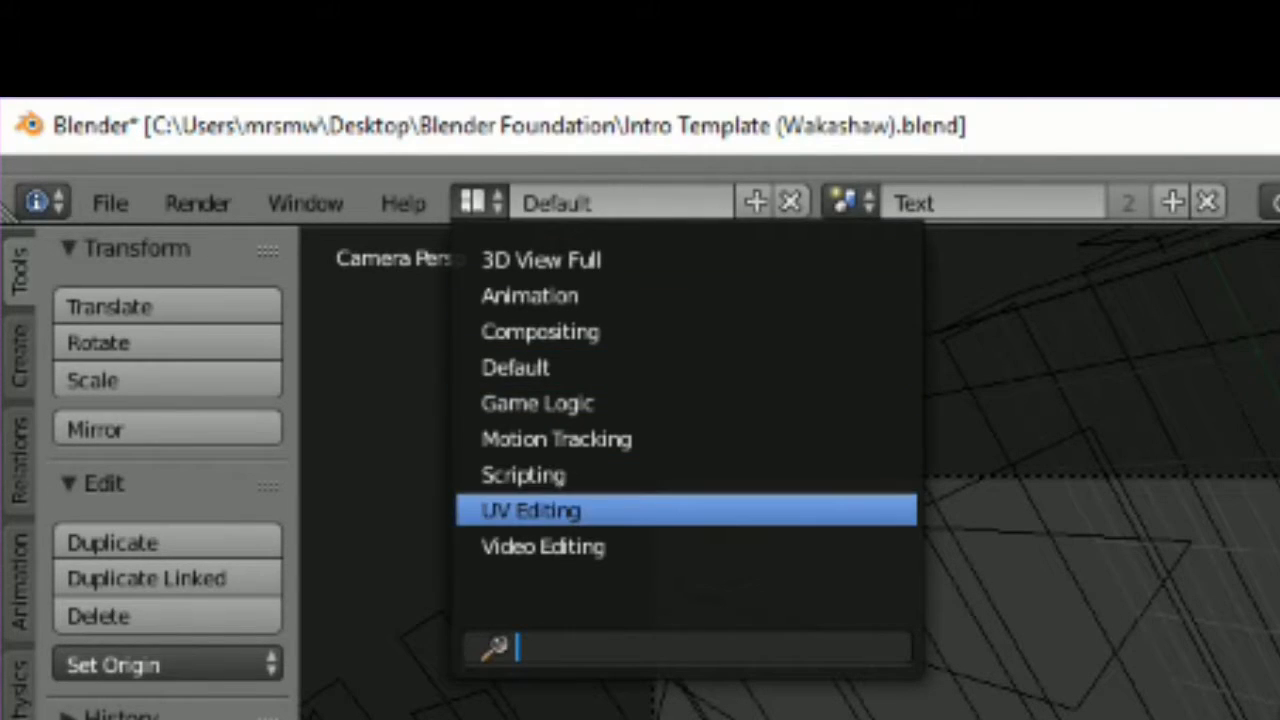
click(544, 547)
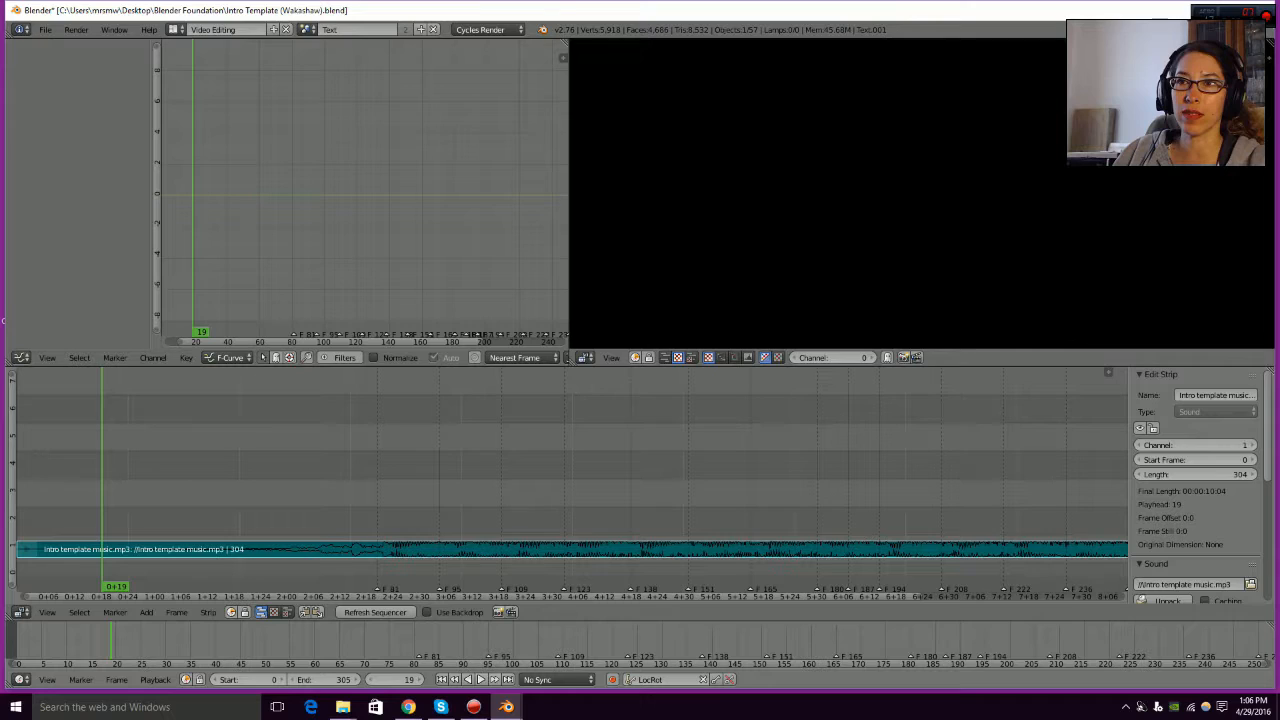
key(alt+shift+a)
key(alt+shift+a)
key(alt+a)
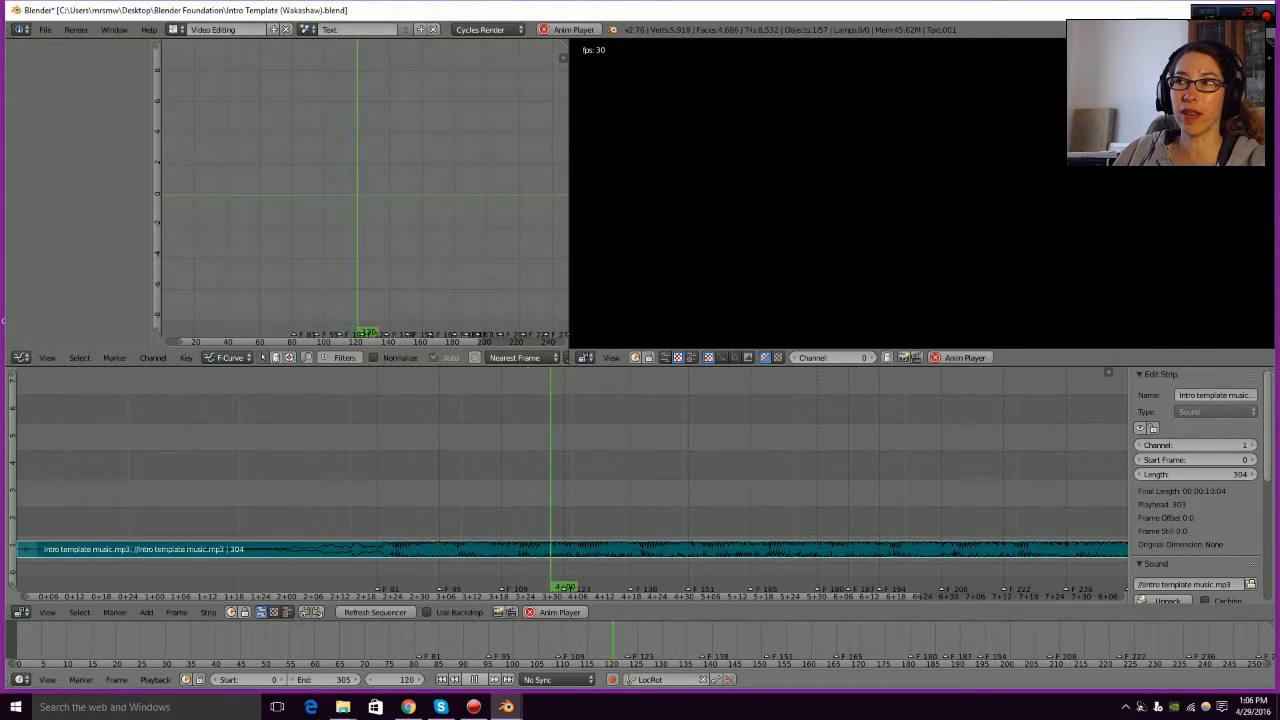
- Stop playback, browse for a replacement music file for the sound strip, and cancel the file selection
key(alt+a)
scroll(1195, 480, down, 5)
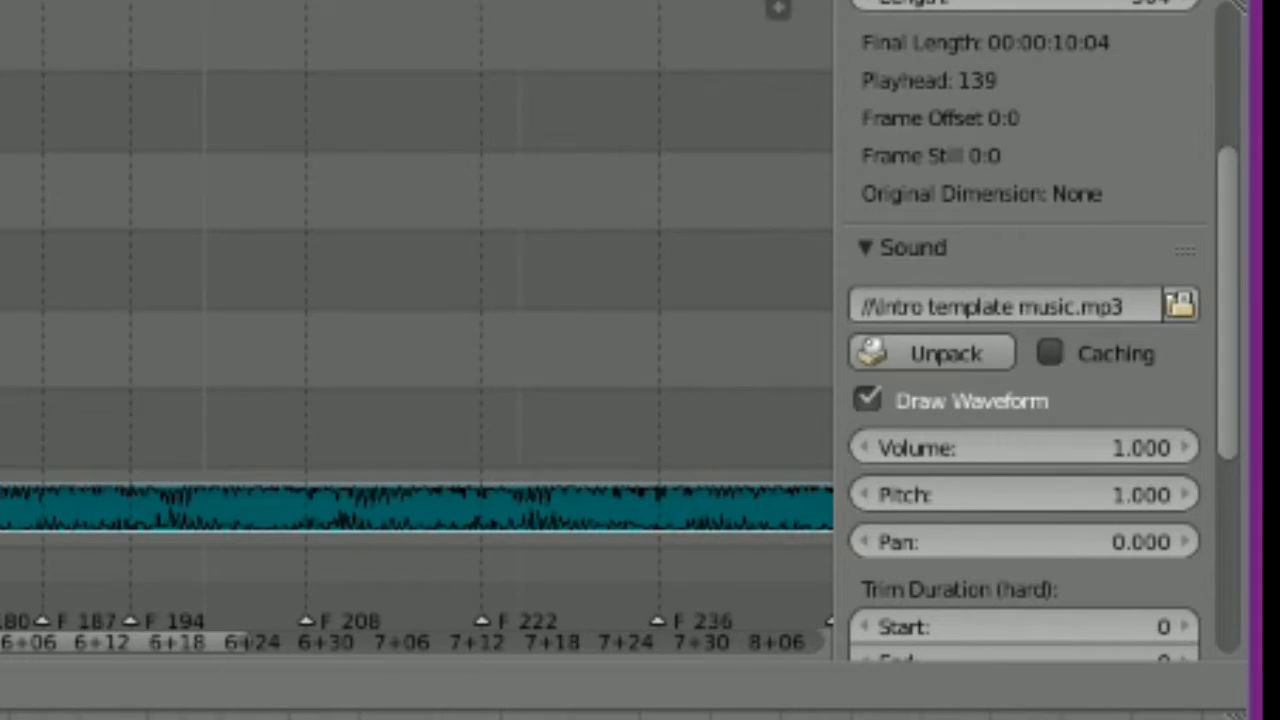
click(1180, 306)
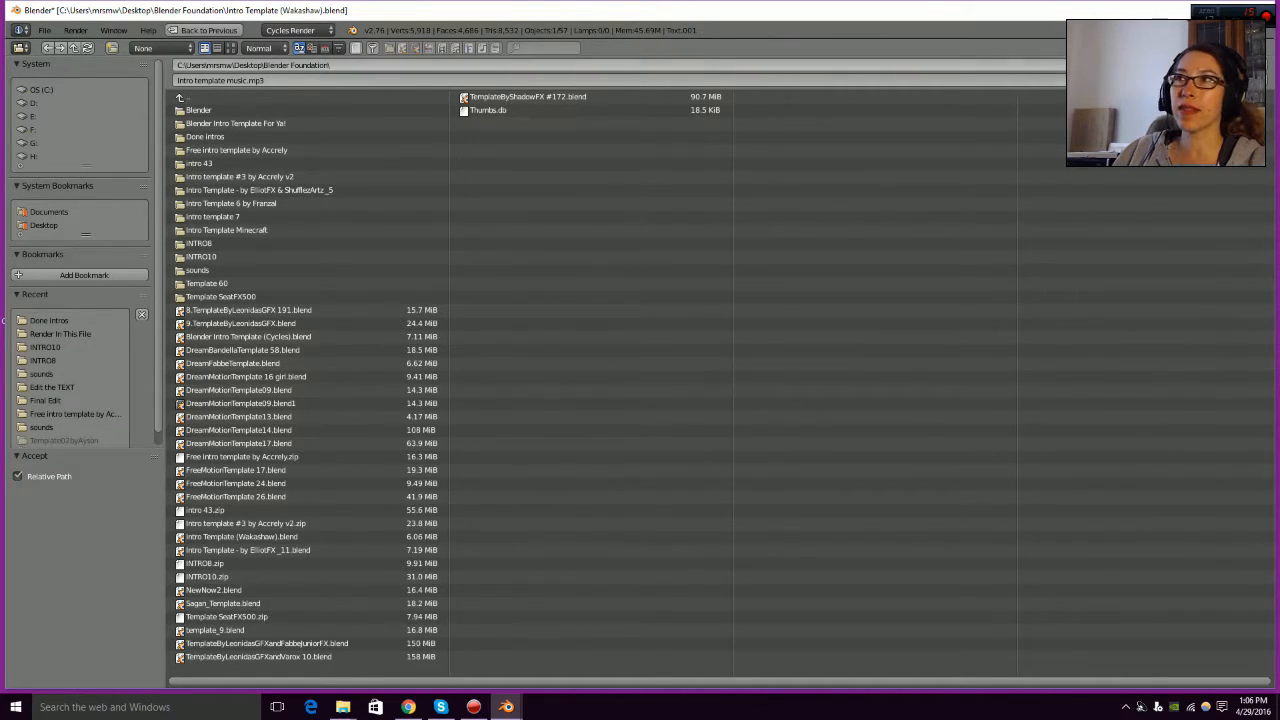
click(1228, 80)
scroll(1192, 464, down, 5)
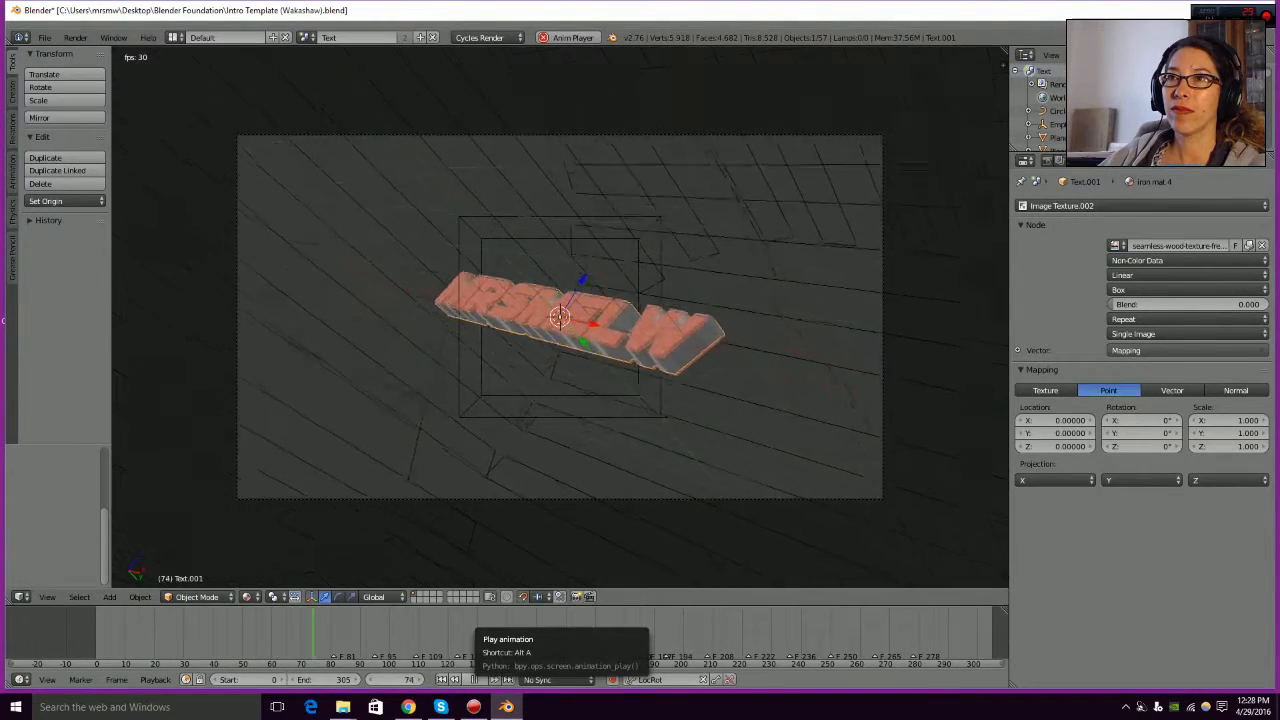
- Stop playback and reduce the font size of the Text.001 object to 0.800
click(474, 679)
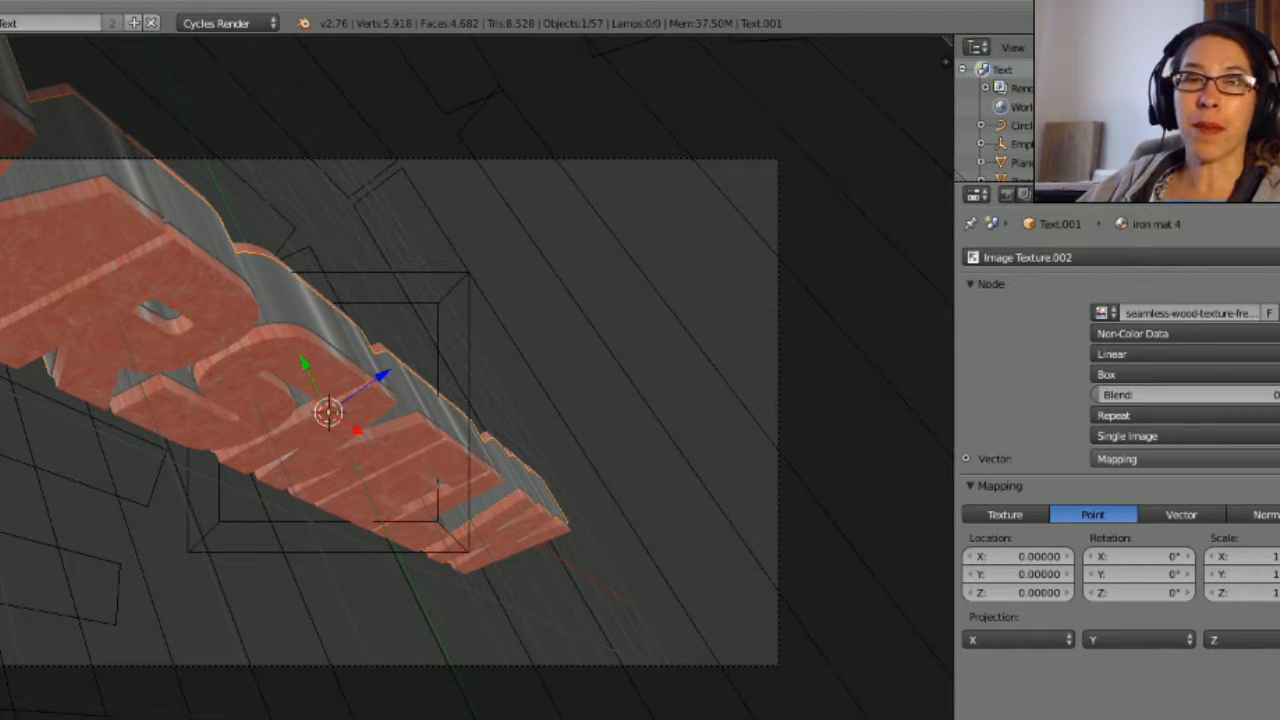
click(1127, 194)
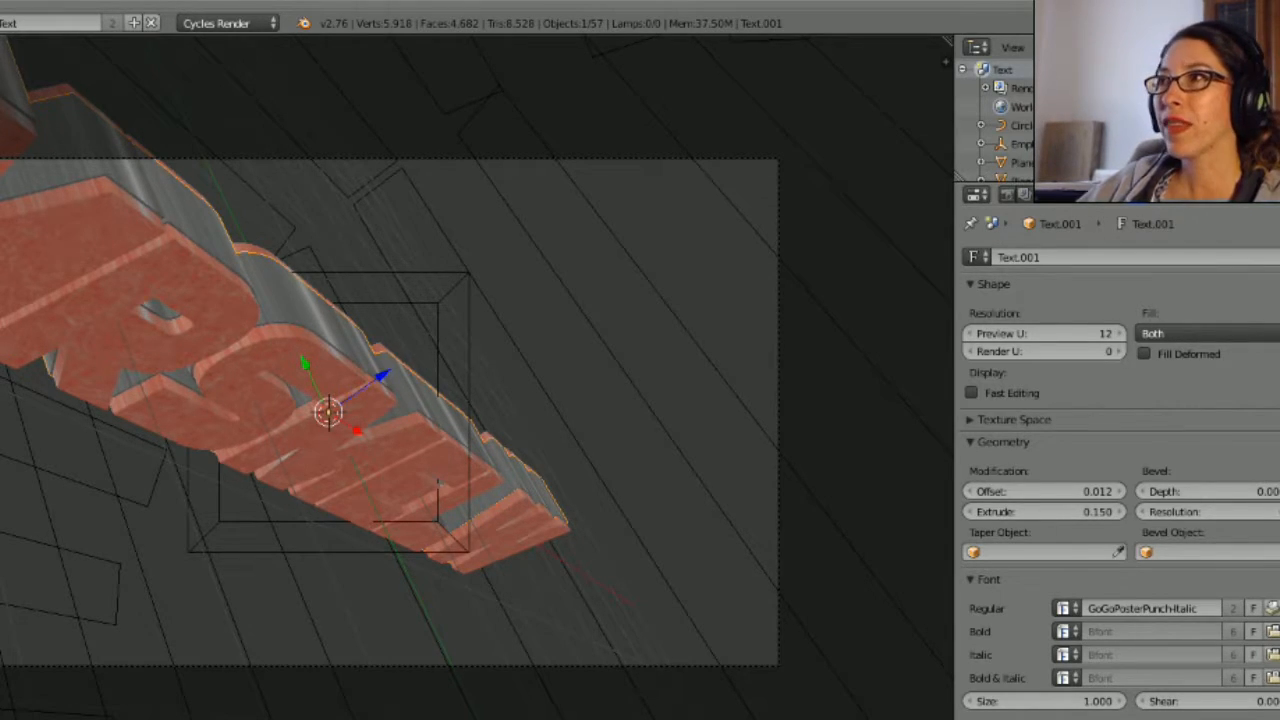
scroll(1110, 450, down, 1)
scroll(1110, 450, down, 8)
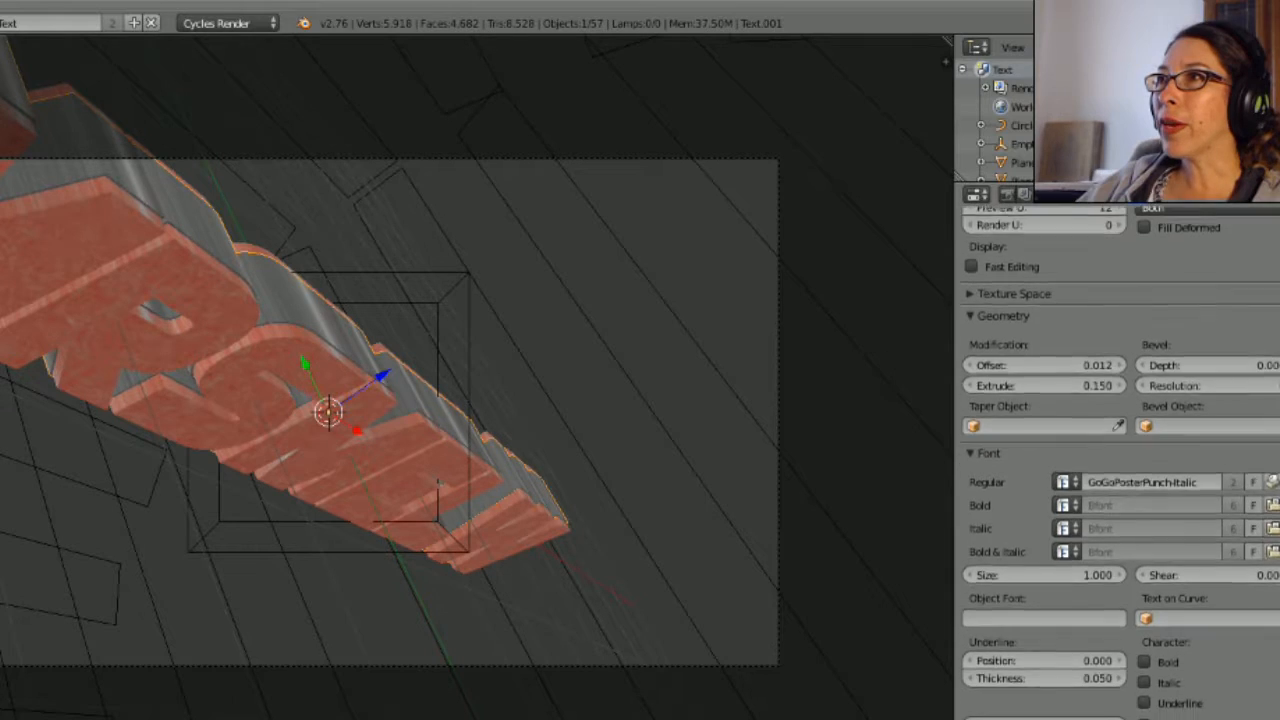
scroll(1117, 455, down, 3)
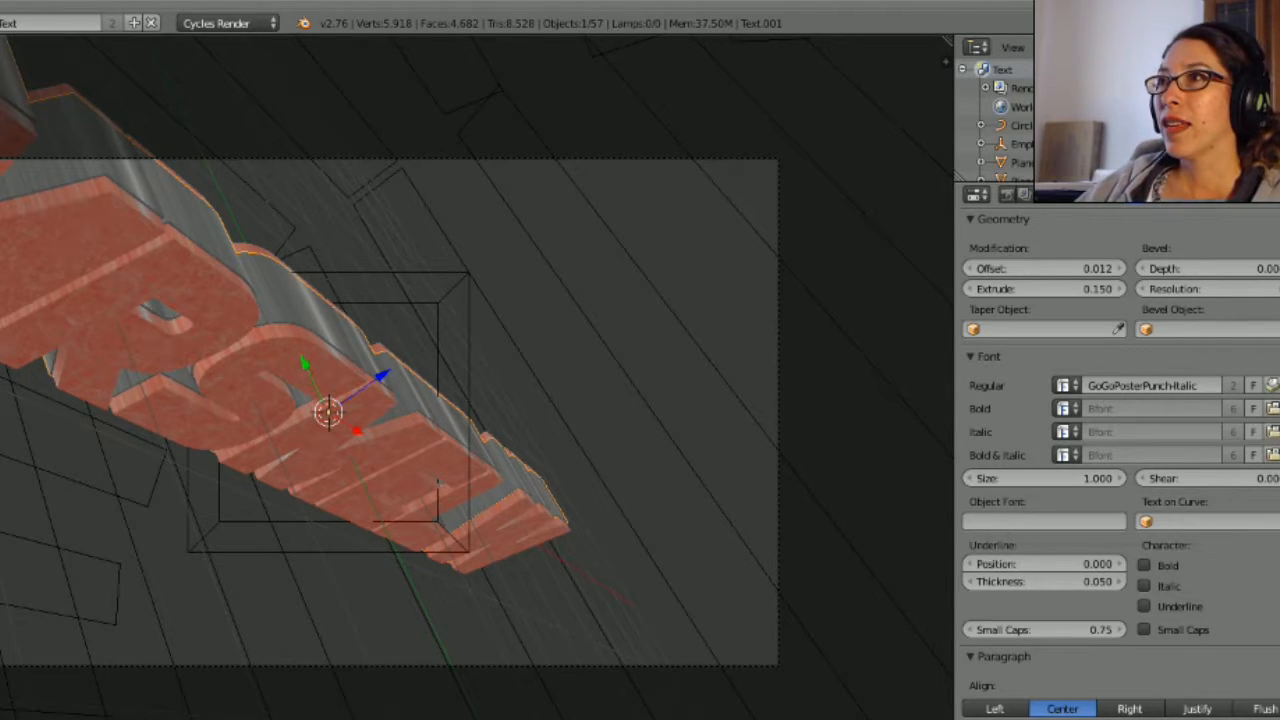
click(1119, 479)
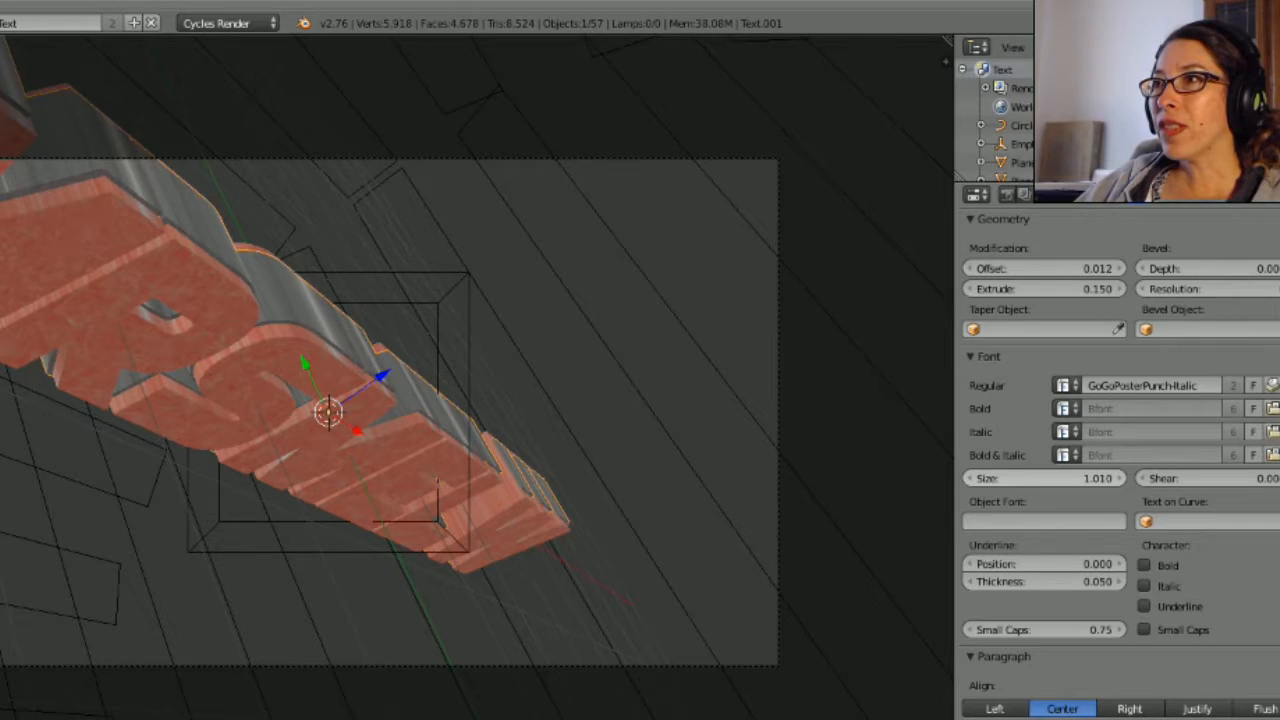
click(1119, 479)
click(1119, 479)
click(1119, 479)
click(970, 479)
click(970, 479)
click(970, 479)
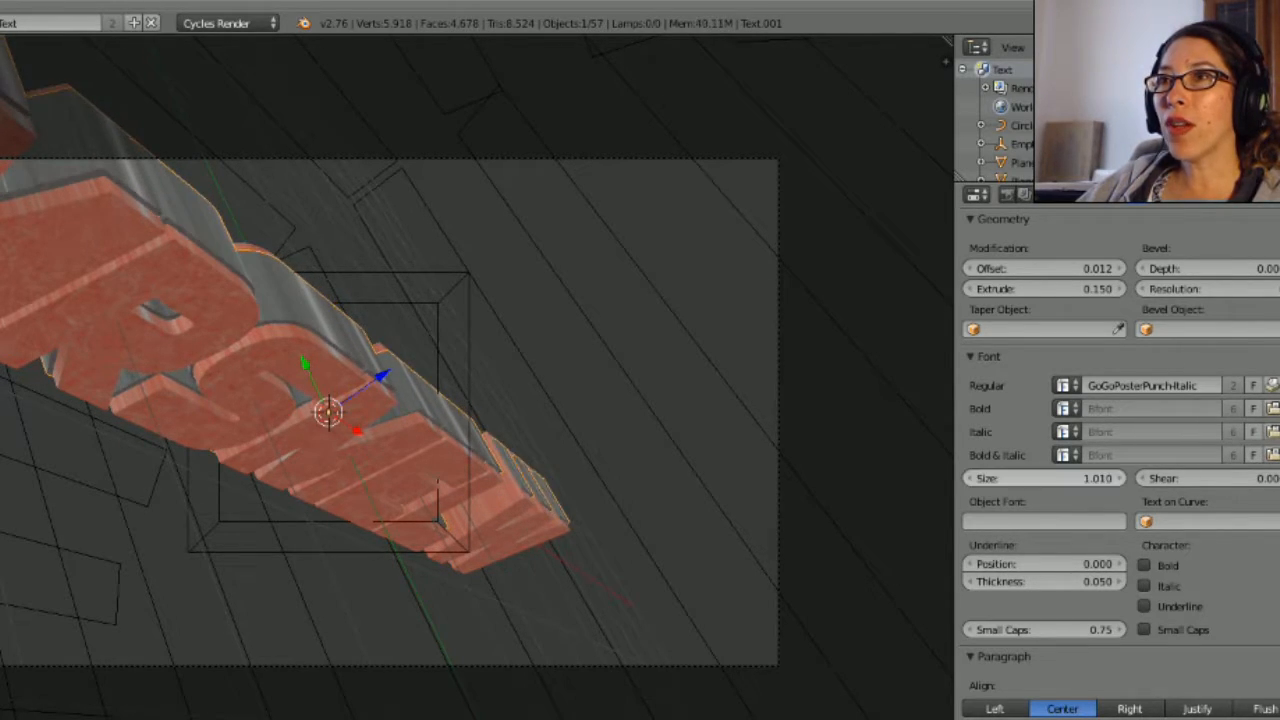
click(970, 479)
click(970, 479)
click(970, 479)
click(970, 479)
click(970, 479)
click(970, 479)
click(970, 479)
click(970, 479)
click(970, 479)
click(970, 479)
click(970, 479)
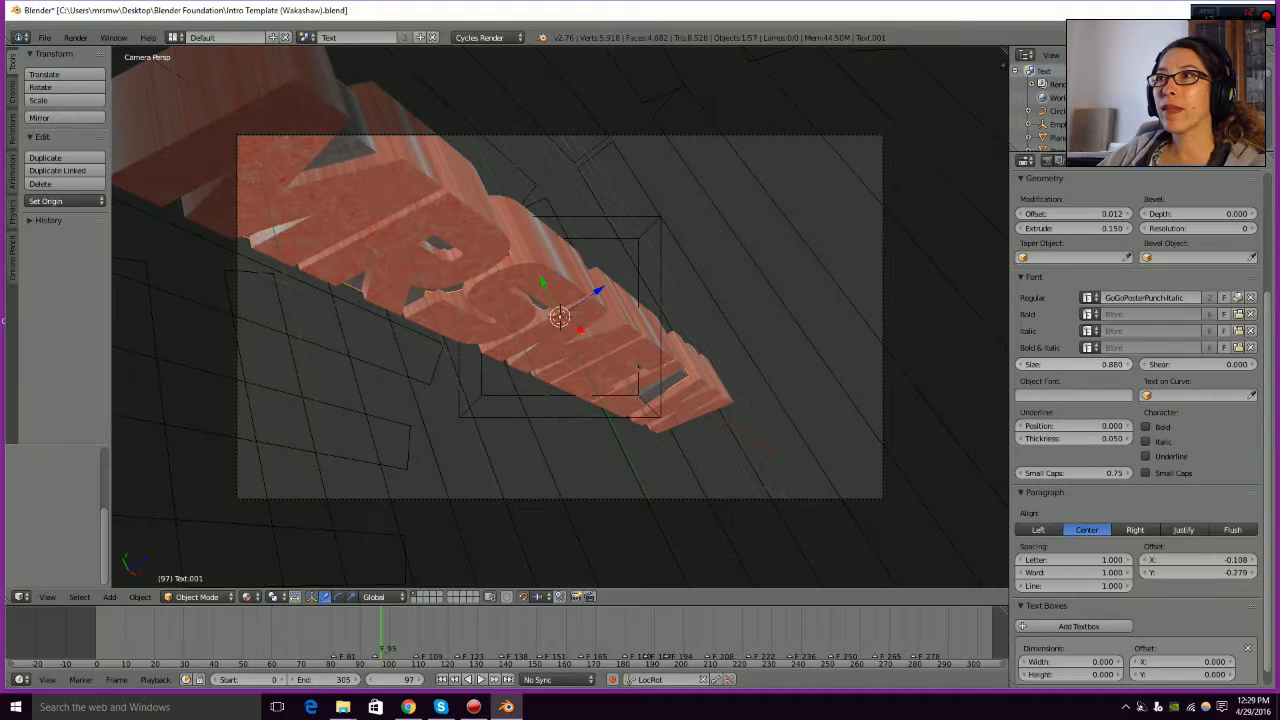
click(1020, 364)
click(1020, 364)
click(1020, 364)
click(1020, 364)
click(1020, 364)
click(1020, 364)
click(1020, 364)
click(1020, 364)
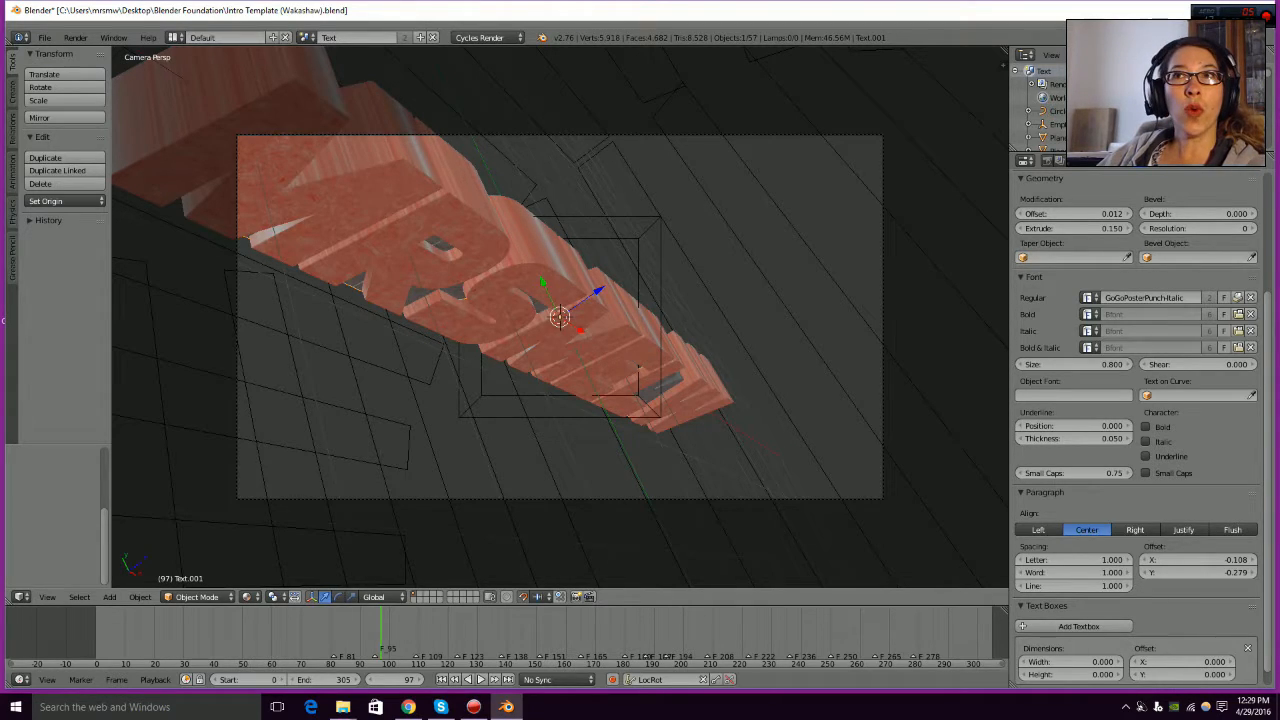
- Select the overlapping Text object and set its font size to 0.800
right_click(500, 290)
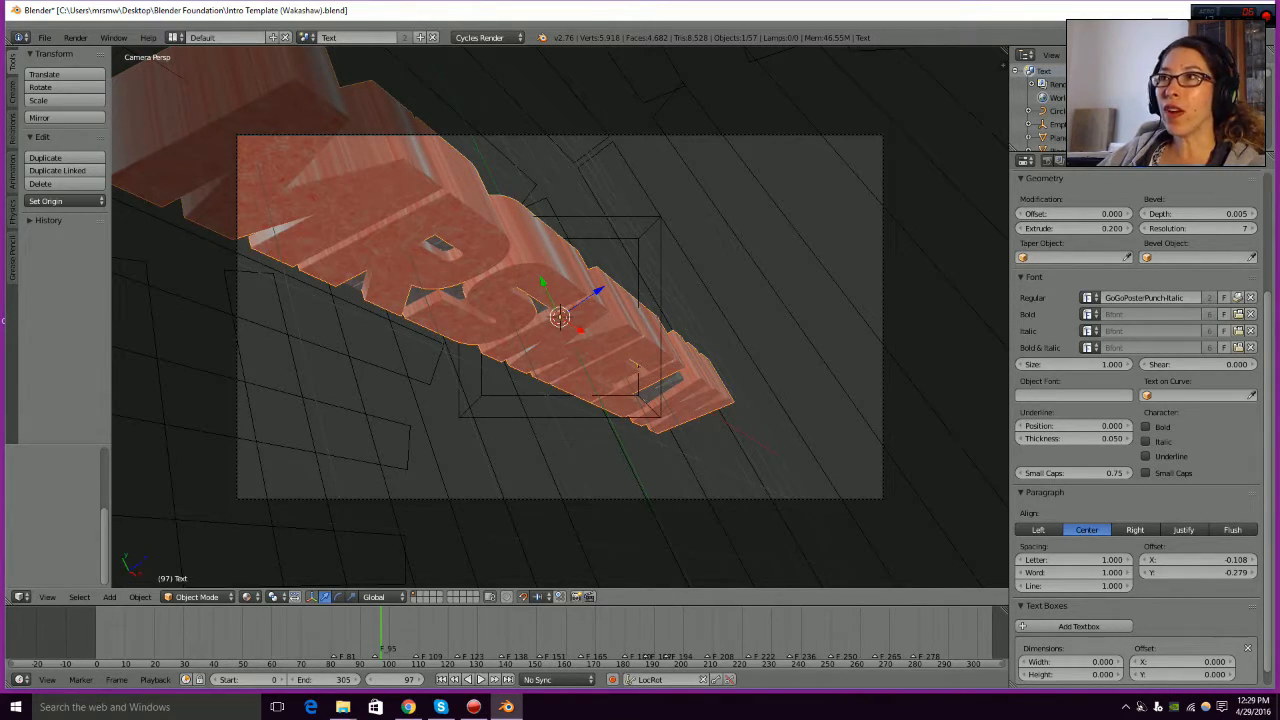
scroll(1136, 428, up, 5)
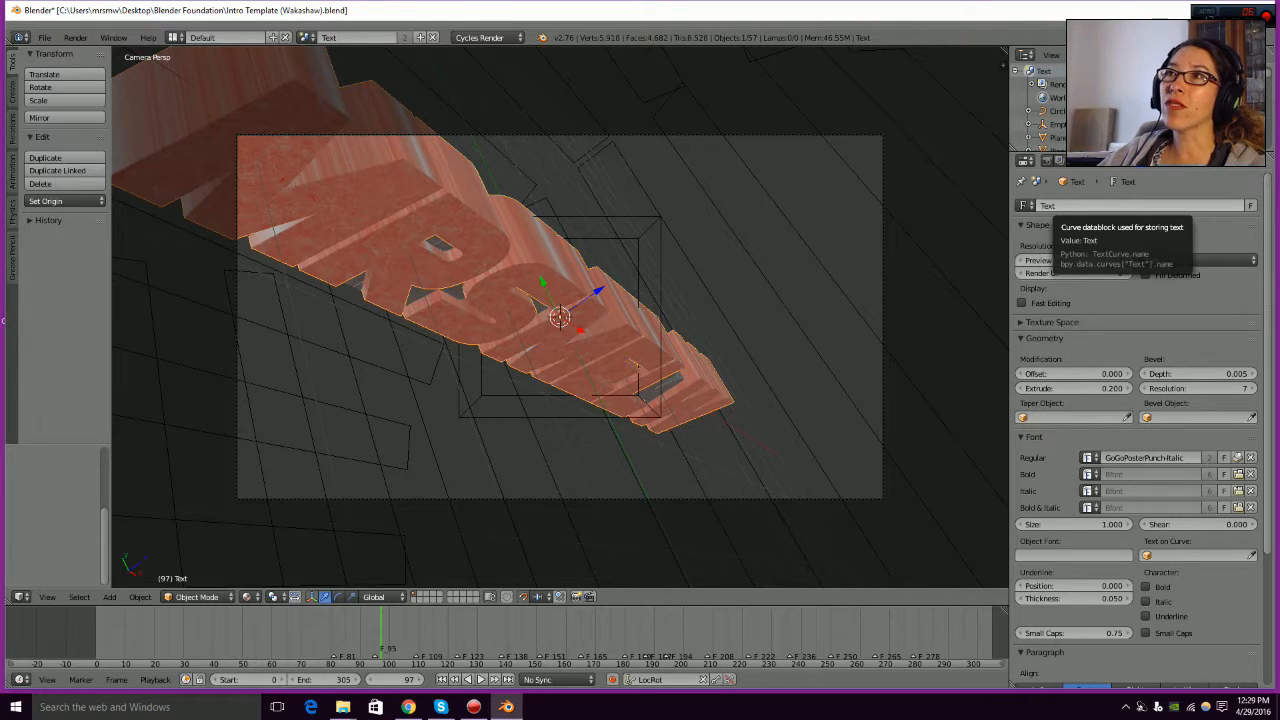
scroll(1140, 428, down, 3)
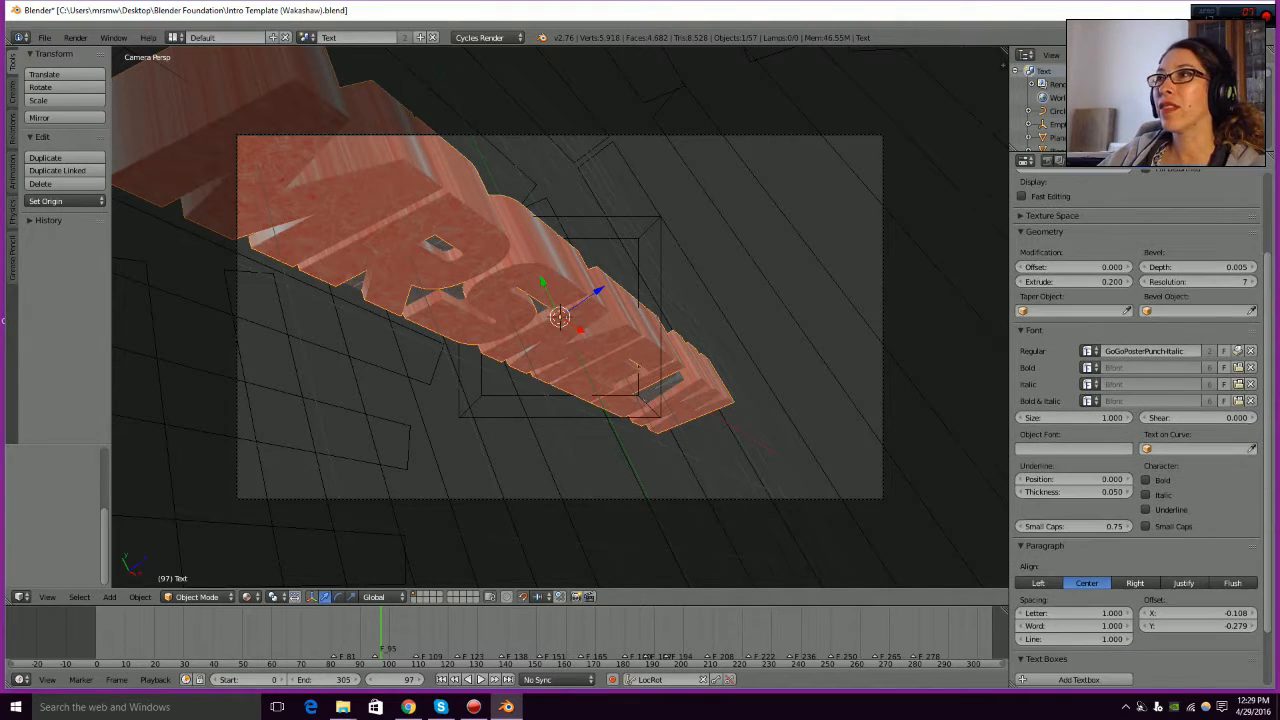
scroll(1140, 428, down, 1)
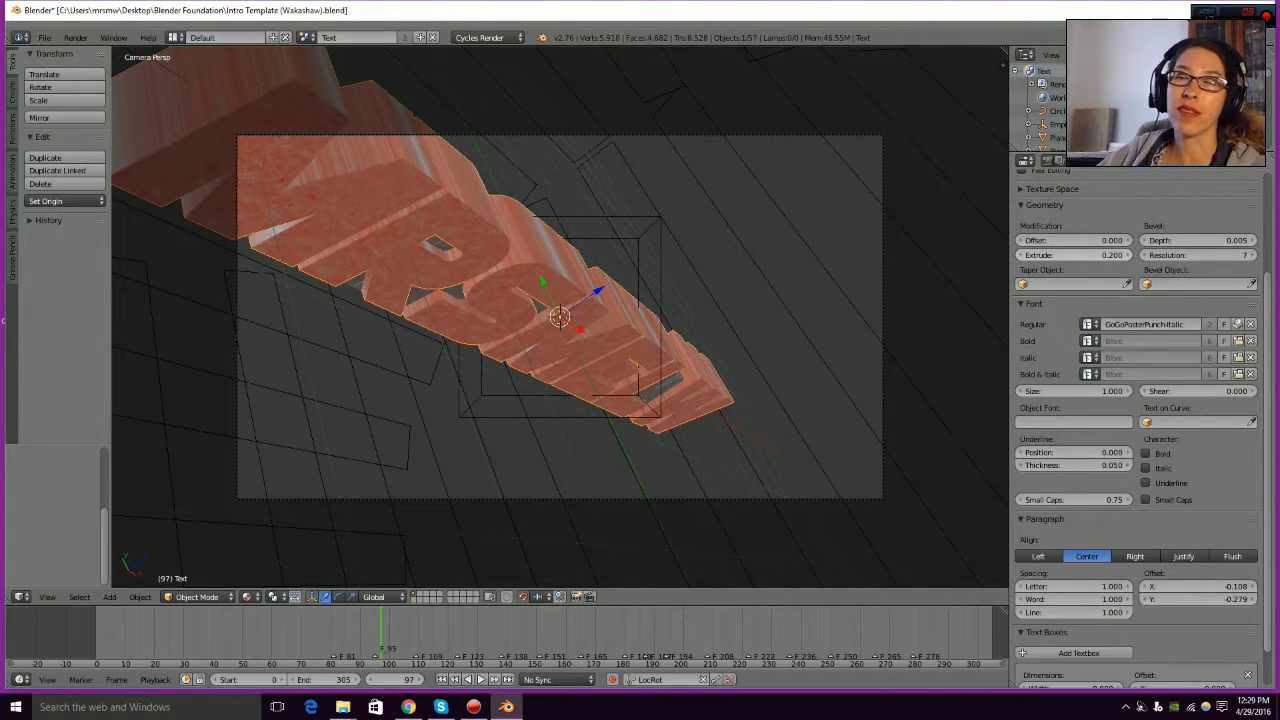
scroll(1140, 428, down, 2)
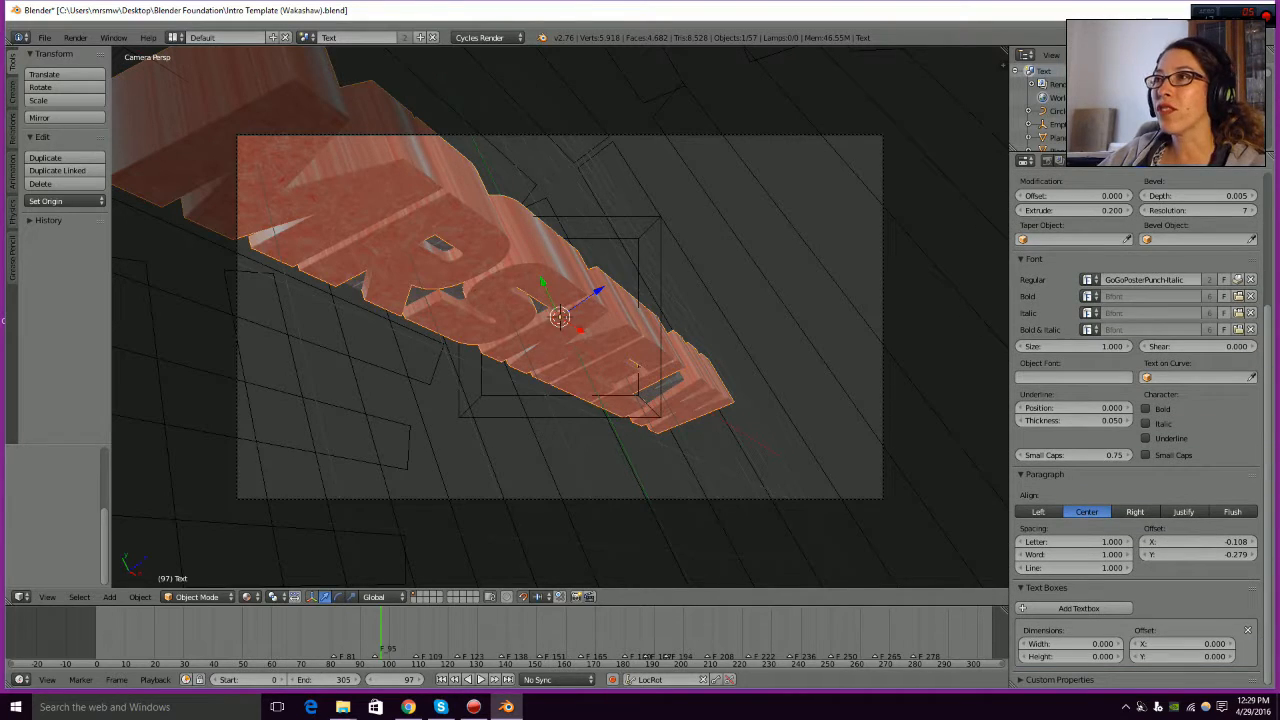
drag(1074, 347, 1042, 347)
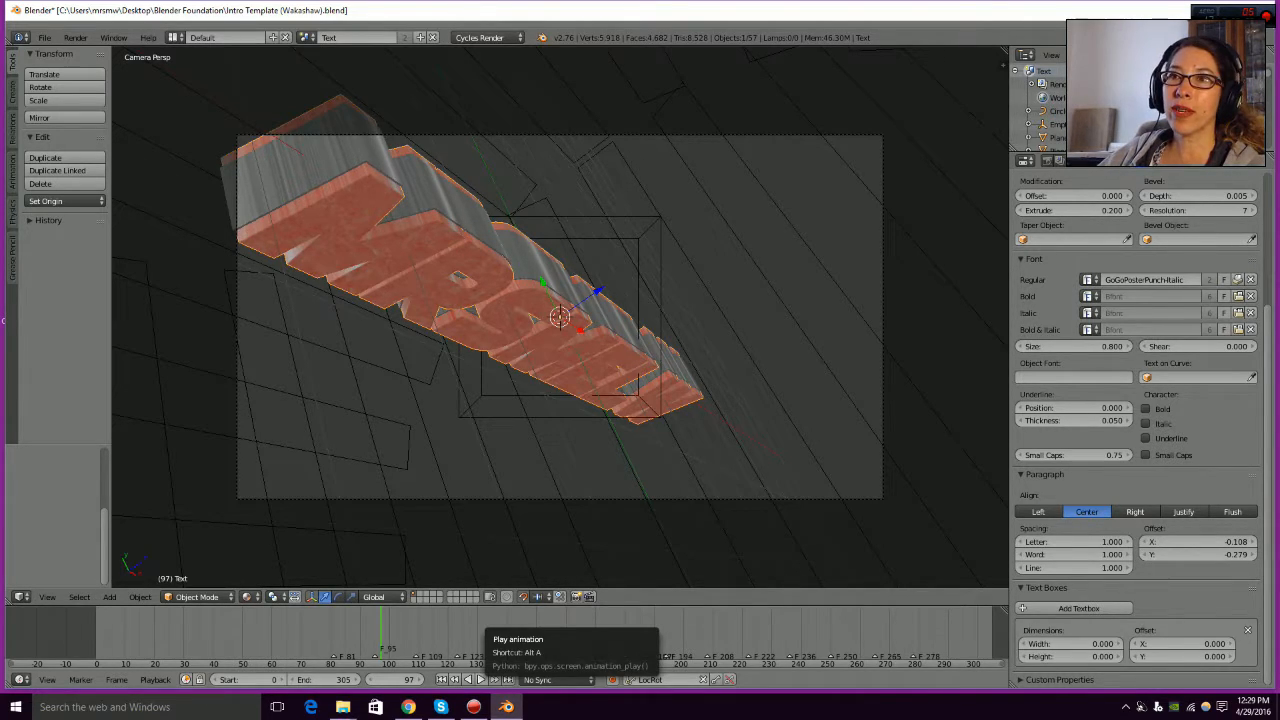
- Play the animation to check the resized text, pausing several times and stopping at frame 204
click(480, 679)
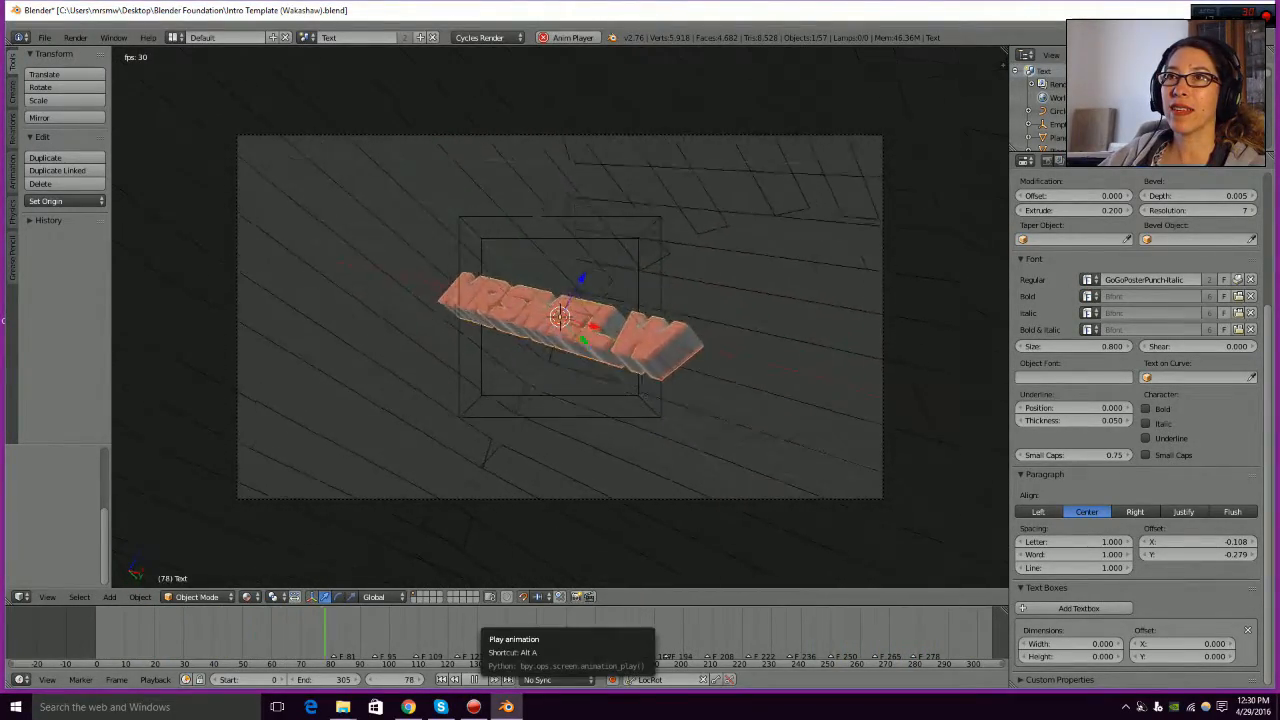
key(alt+a)
key(alt+a)
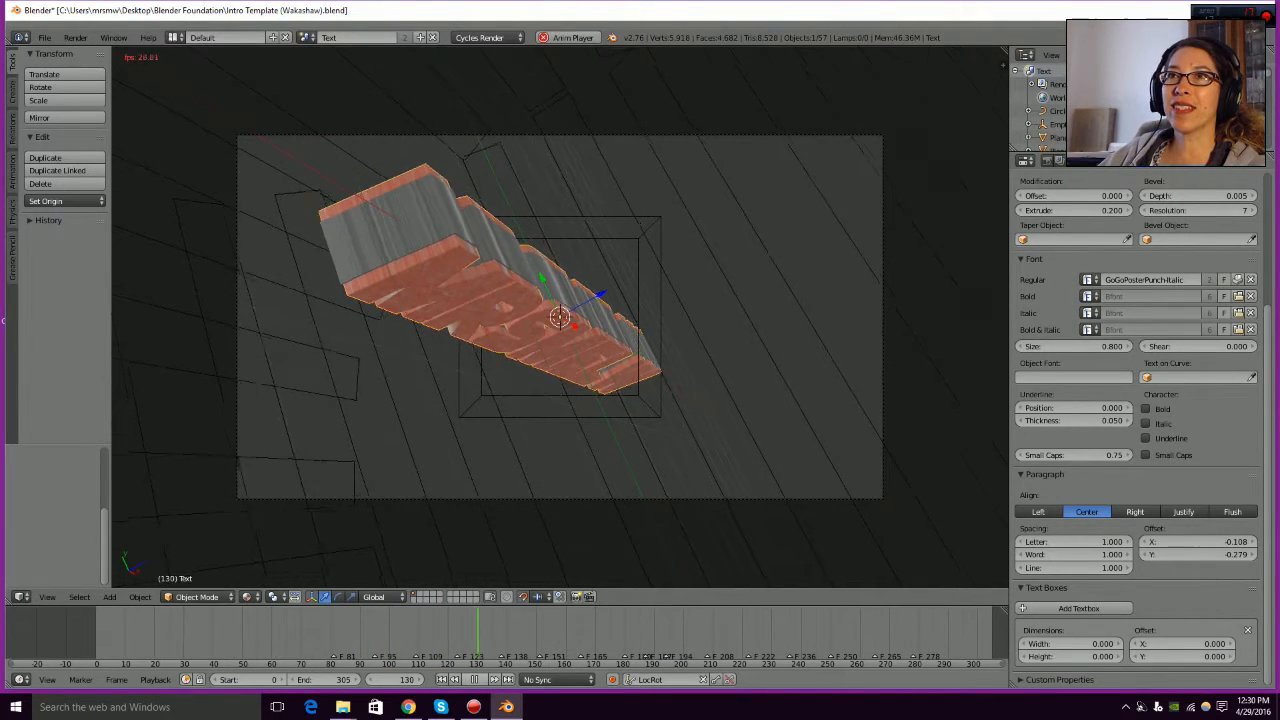
key(alt+a)
key(alt+a)
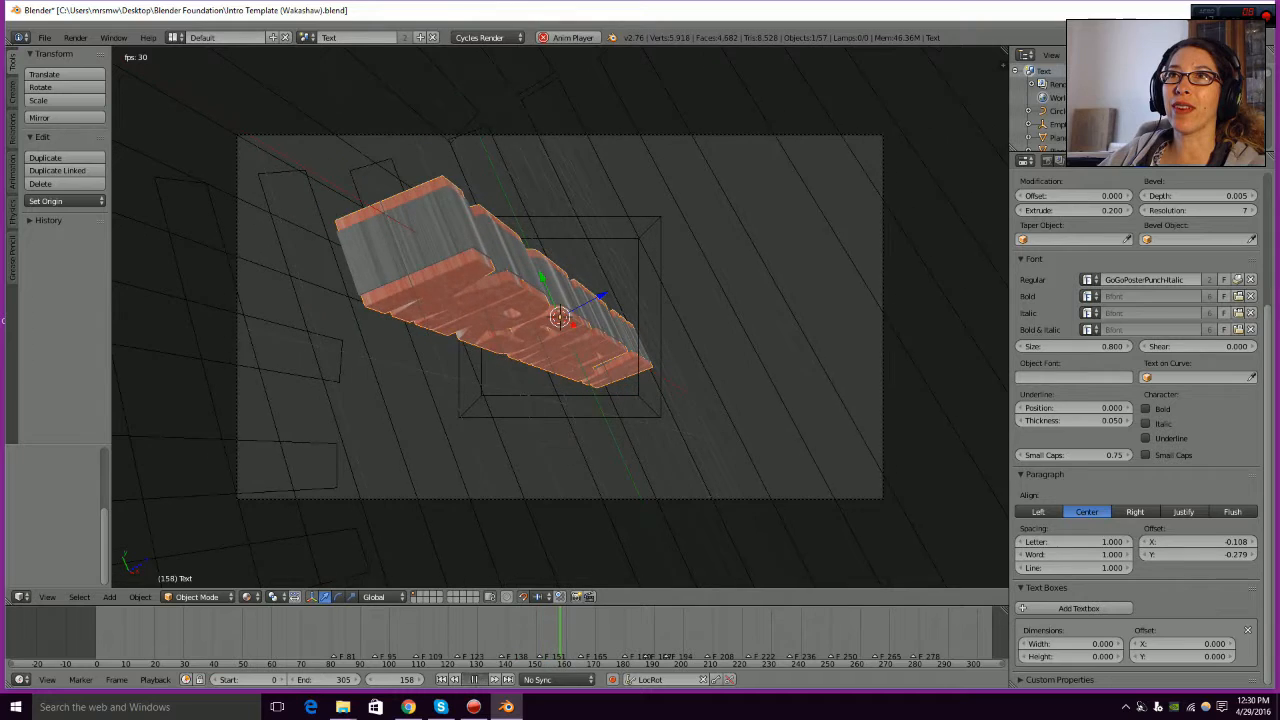
key(alt+a)
key(alt+a)
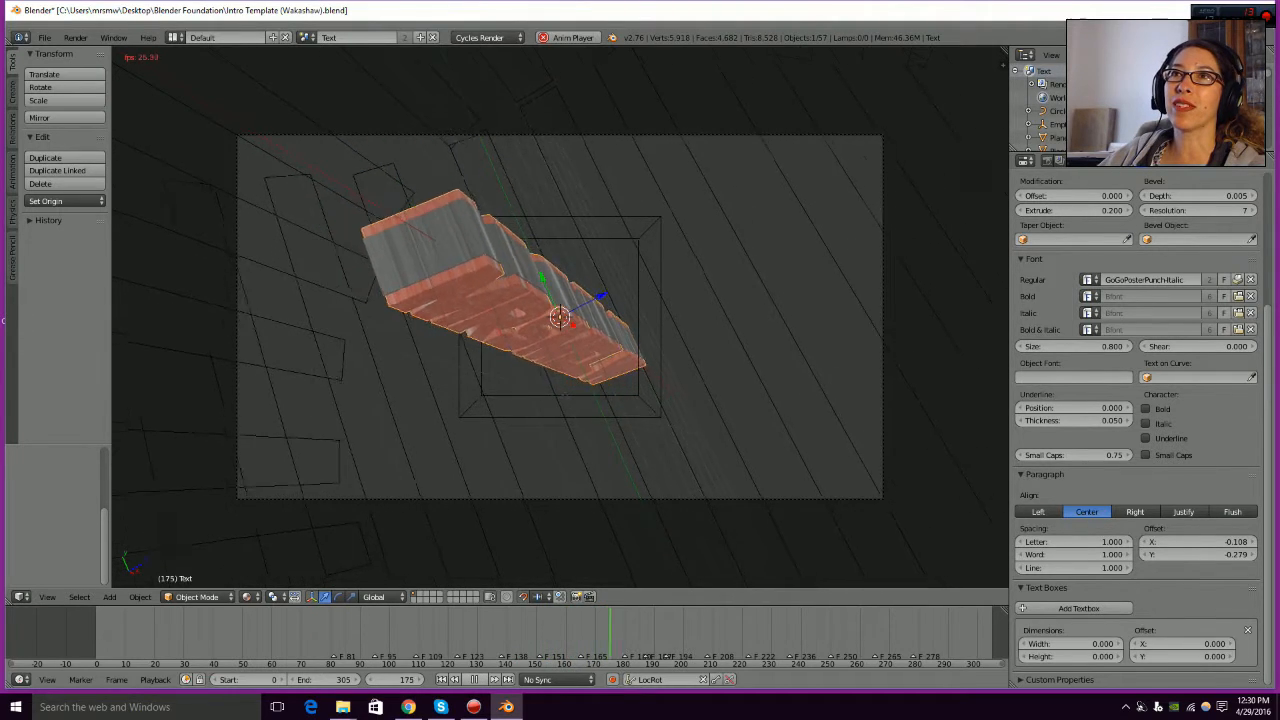
key(alt+a)
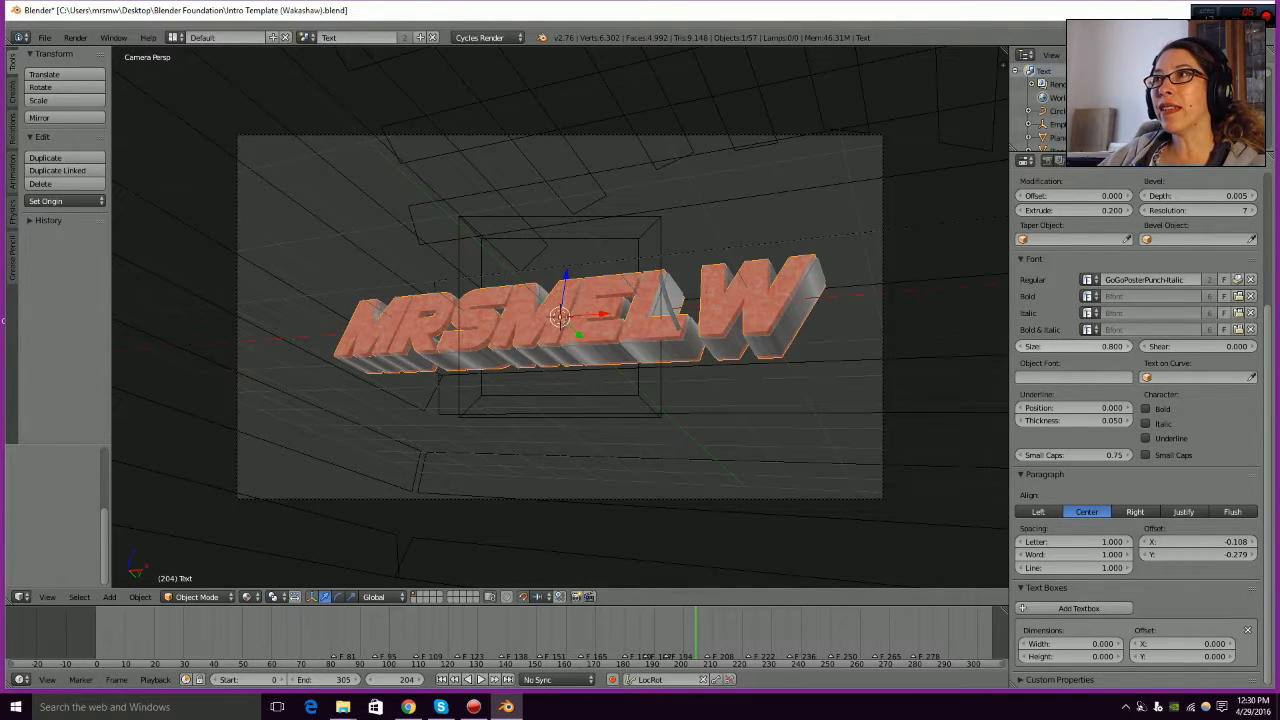
- Set the font size of both Text and Text.001 to 0.750, and play the animation to check them
drag(1075, 346, 1050, 346)
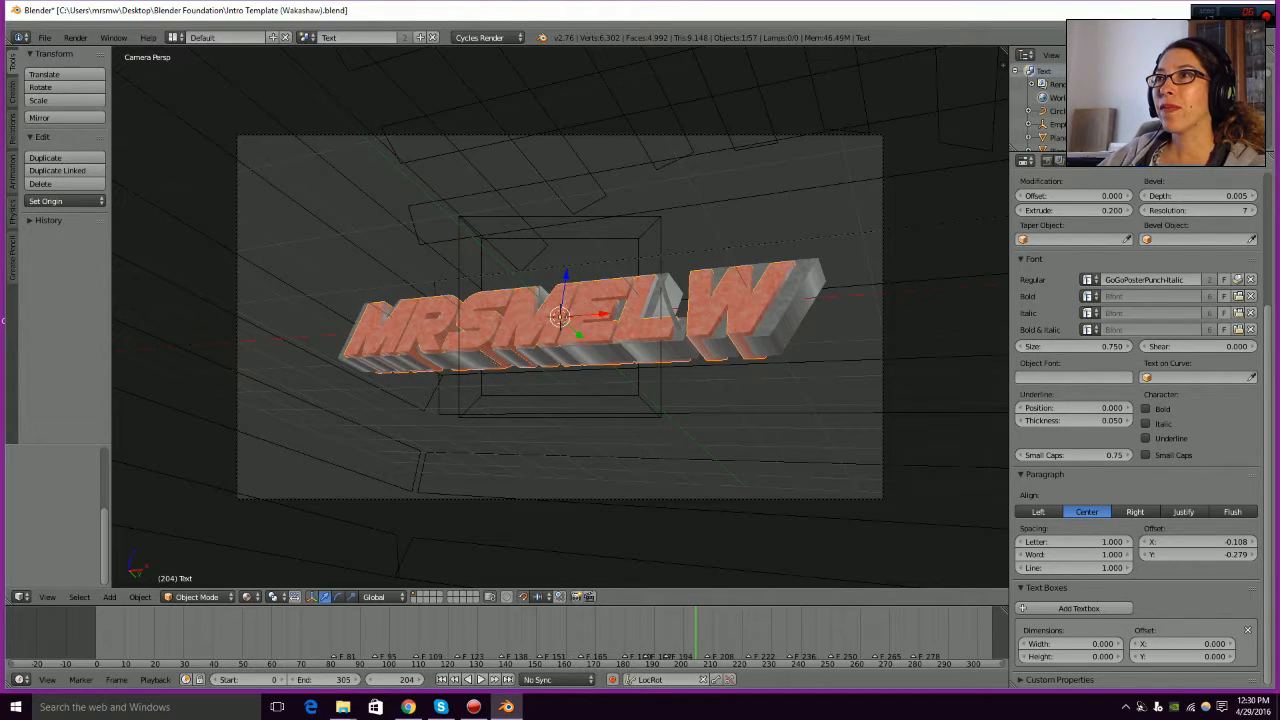
right_click(790, 310)
click(1021, 346)
click(1021, 346)
click(1021, 346)
click(1021, 346)
click(1021, 346)
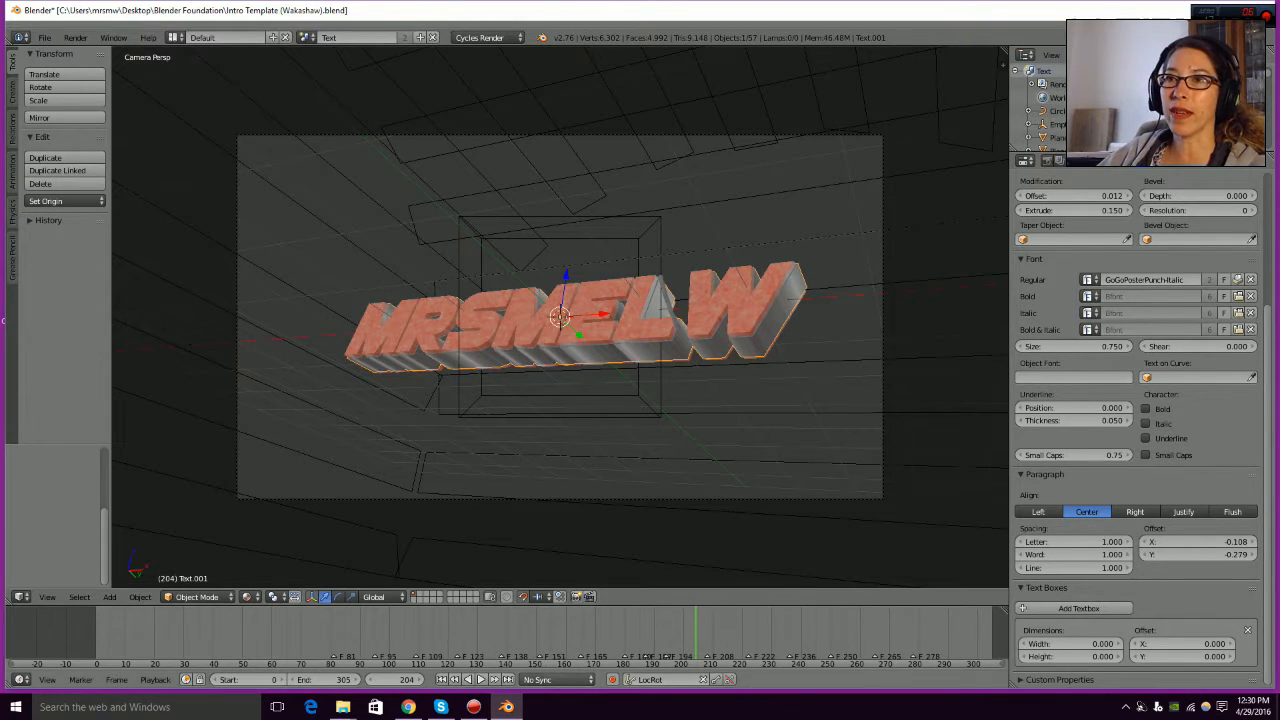
key(alt+a)
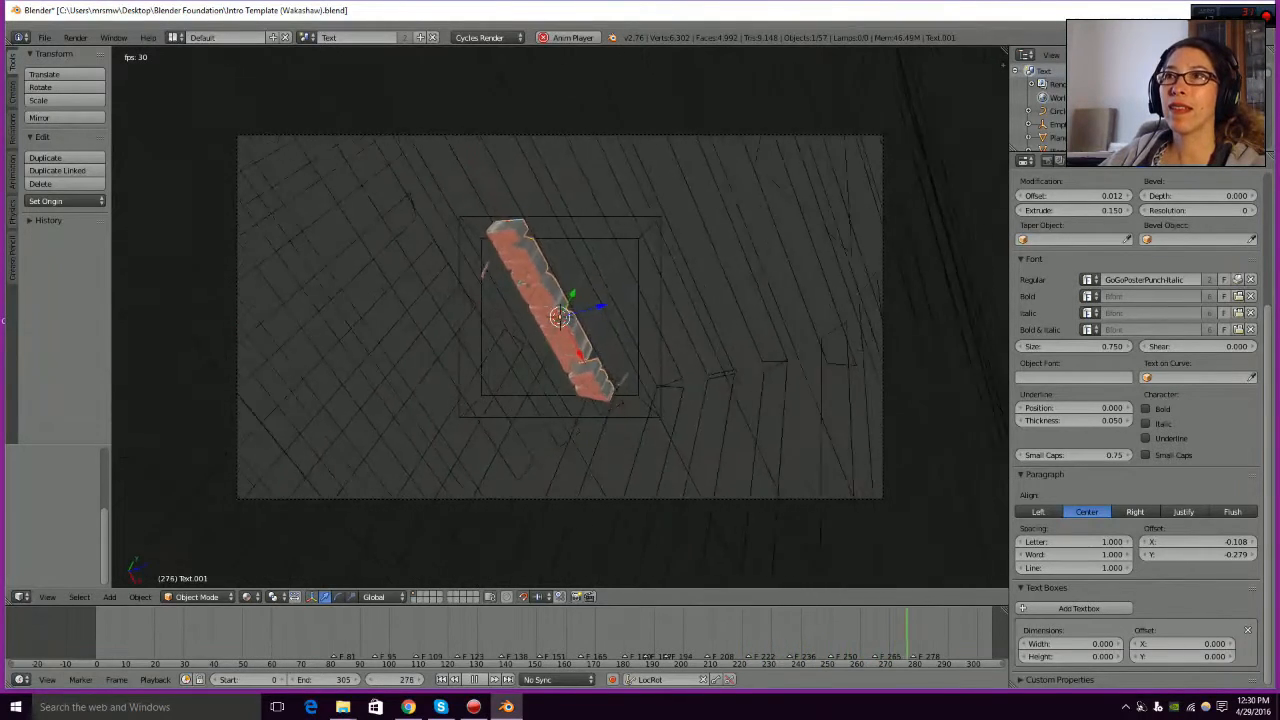
key(alt+a)
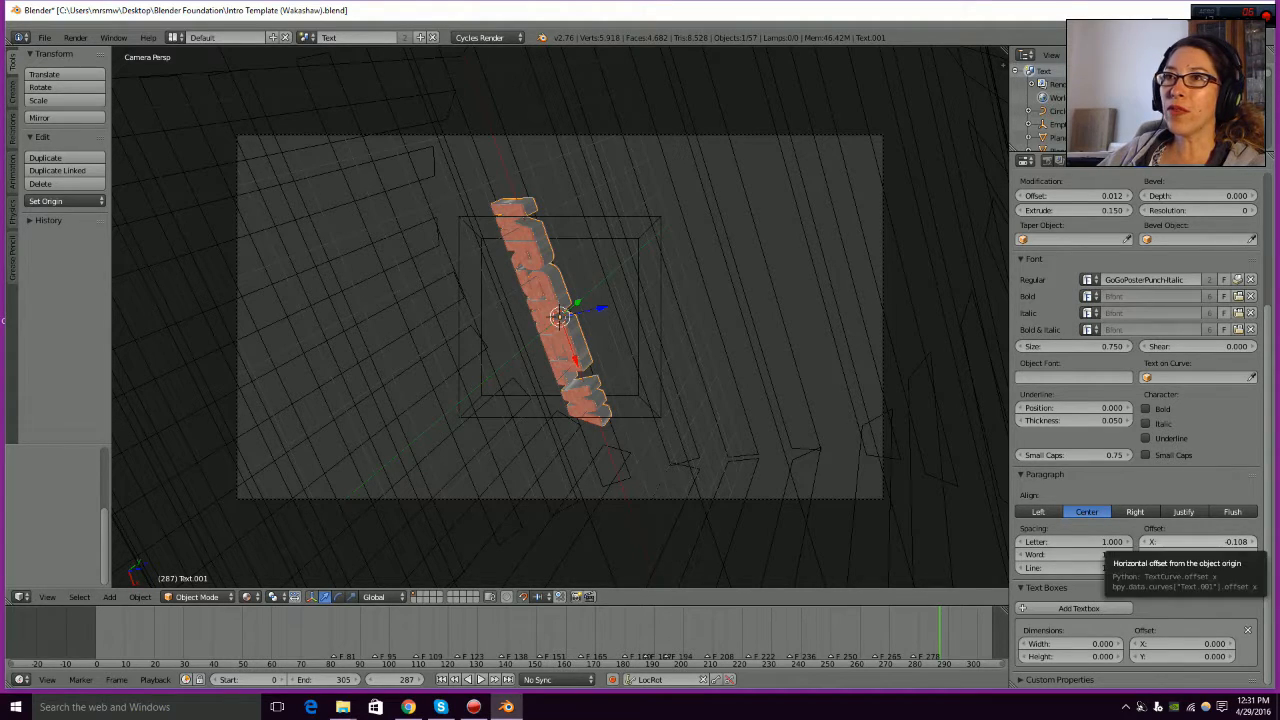
- Try shifting Text.001 to an X offset of -0.508, and restore the offset to -0.108
click(1147, 542)
click(1147, 542)
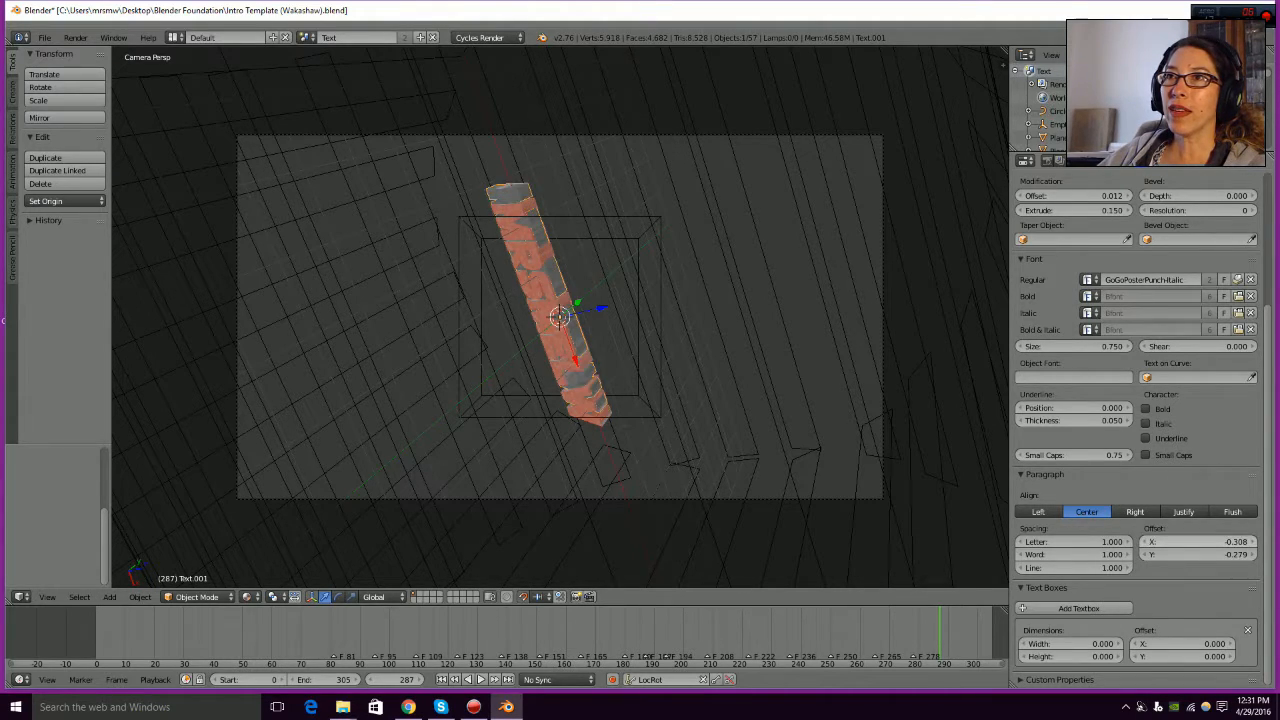
click(1147, 542)
click(1147, 542)
click(1147, 542)
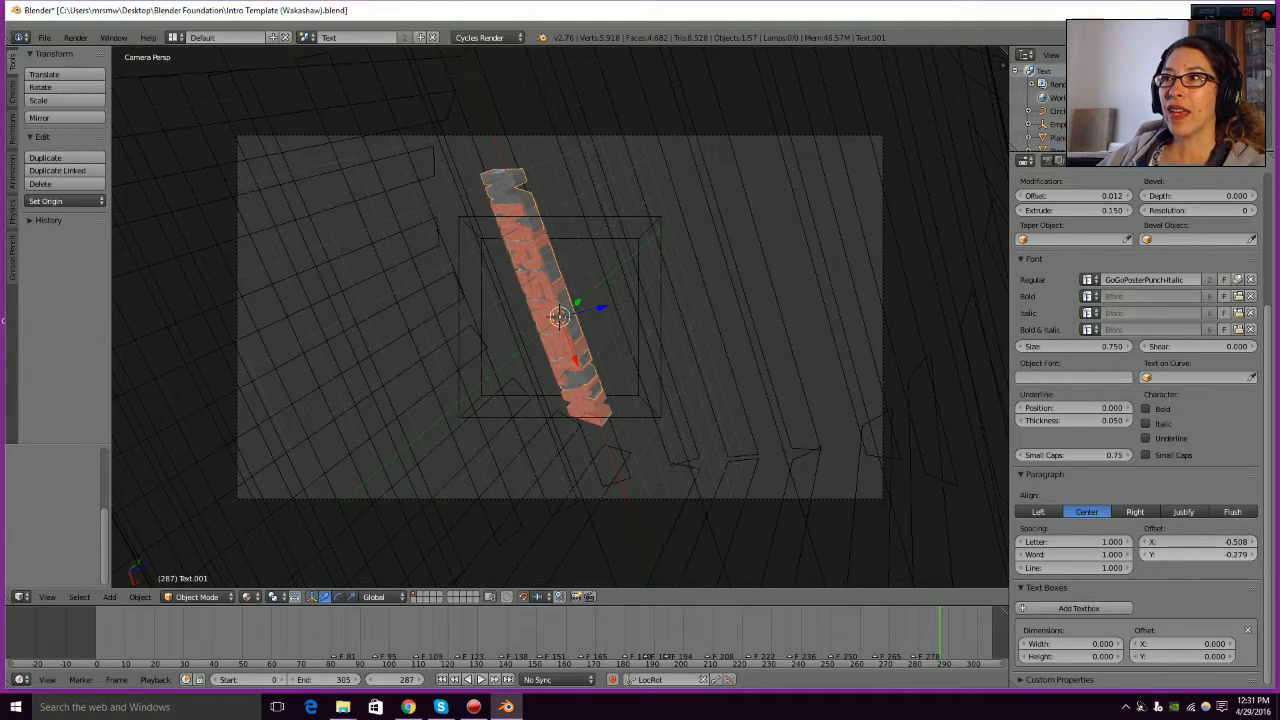
click(1252, 542)
click(1252, 542)
click(1252, 542)
click(1252, 542)
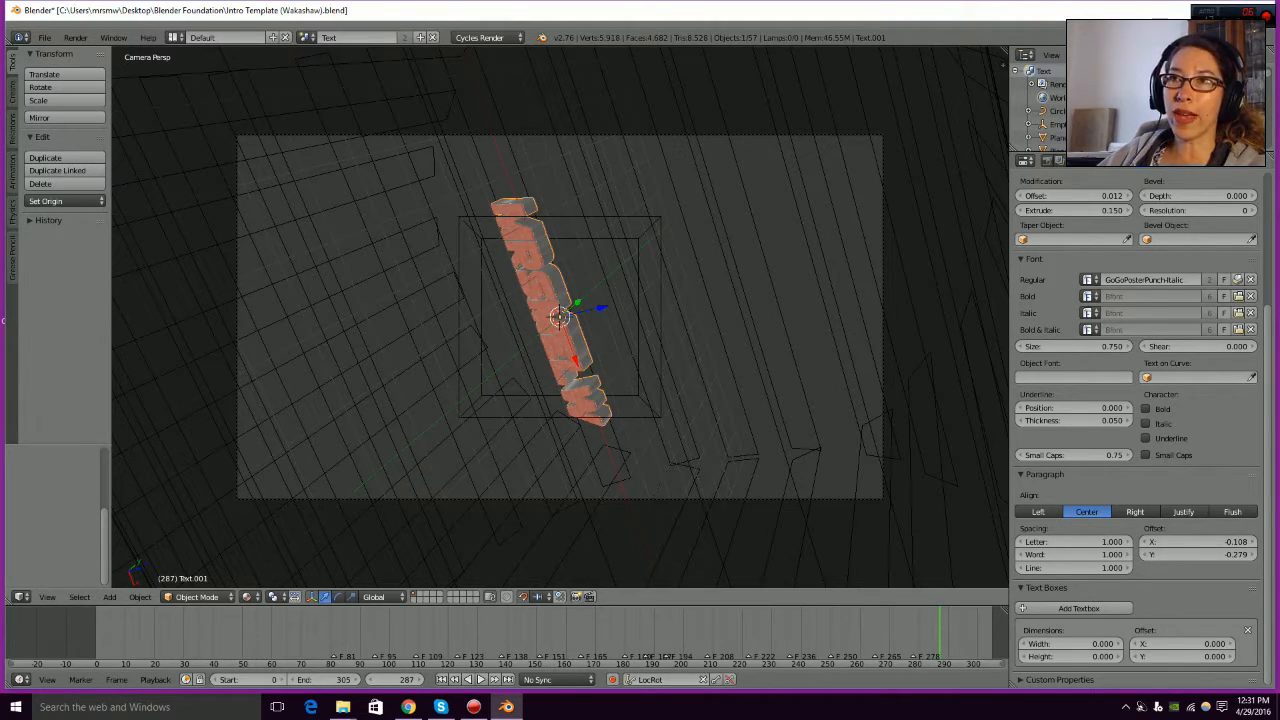
- Select the Text object, try shifting it to a Y offset of -0.679, and restore the offset to -0.279
right_click(545, 290)
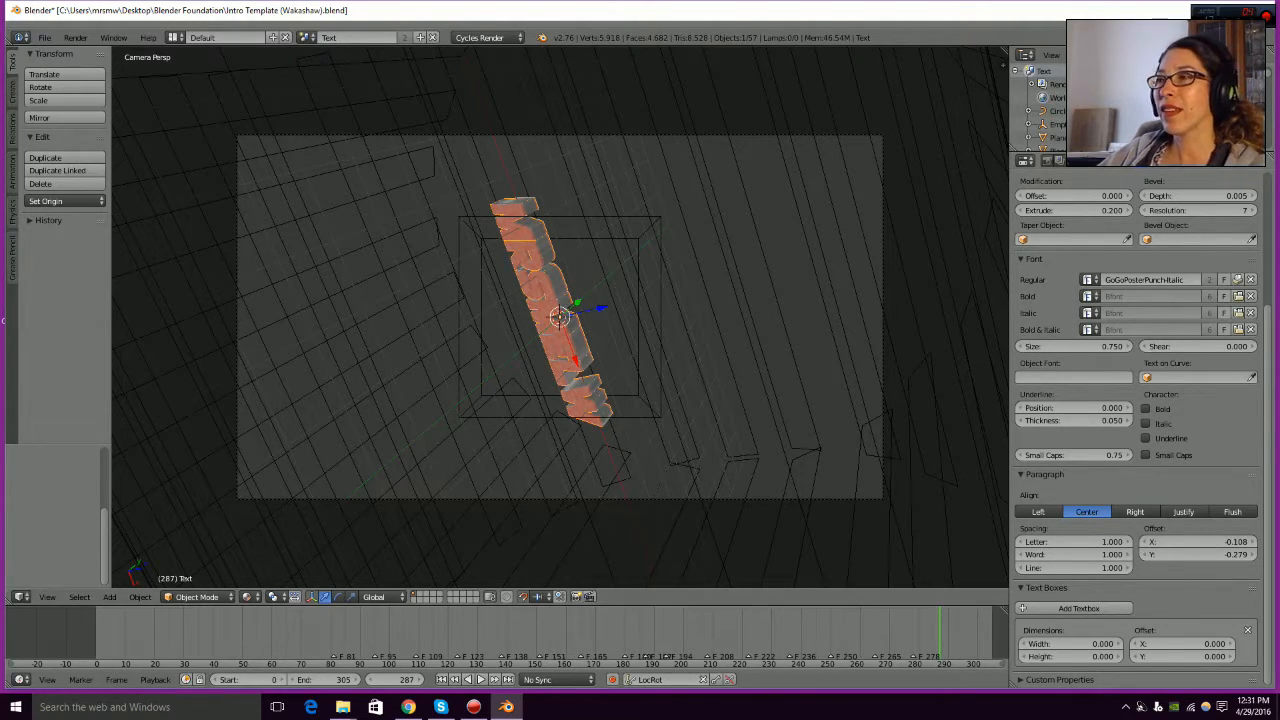
click(1144, 555)
click(1144, 555)
click(1144, 555)
click(1144, 555)
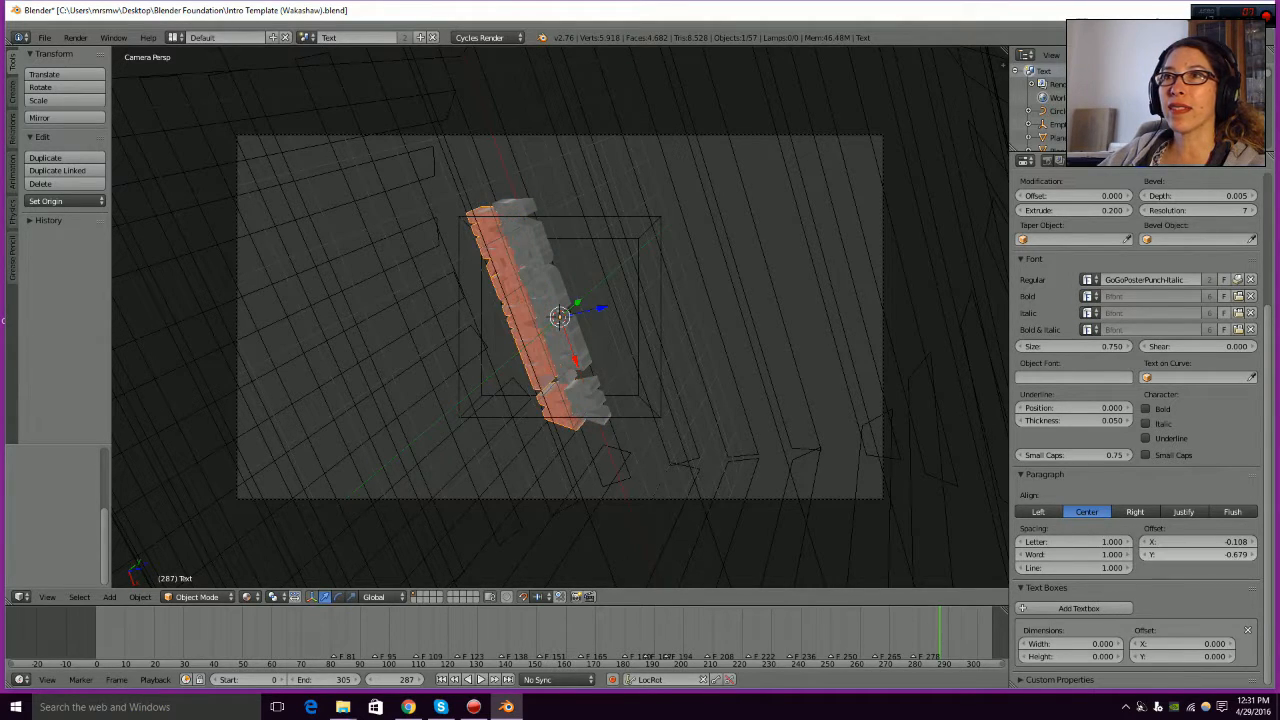
click(1252, 555)
click(1252, 555)
click(1252, 555)
click(1252, 555)
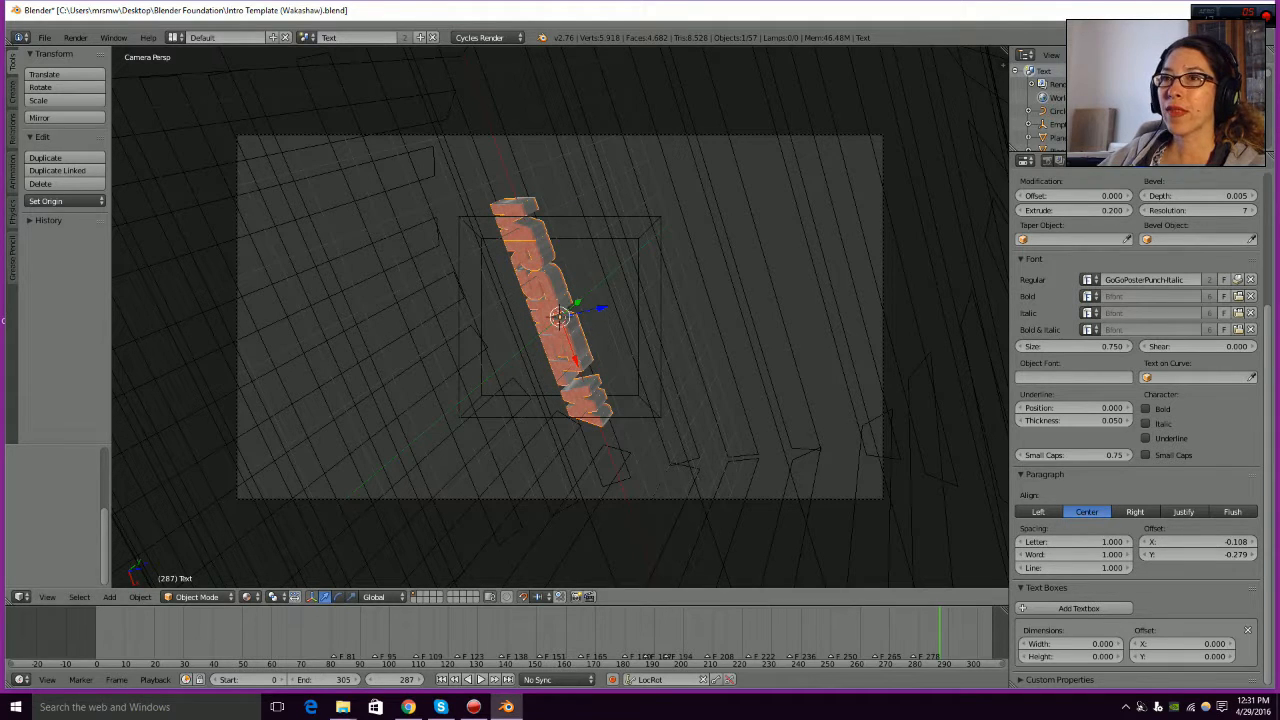
- Play the animation once more to check the text placement, and stop at frame 303
click(468, 680)
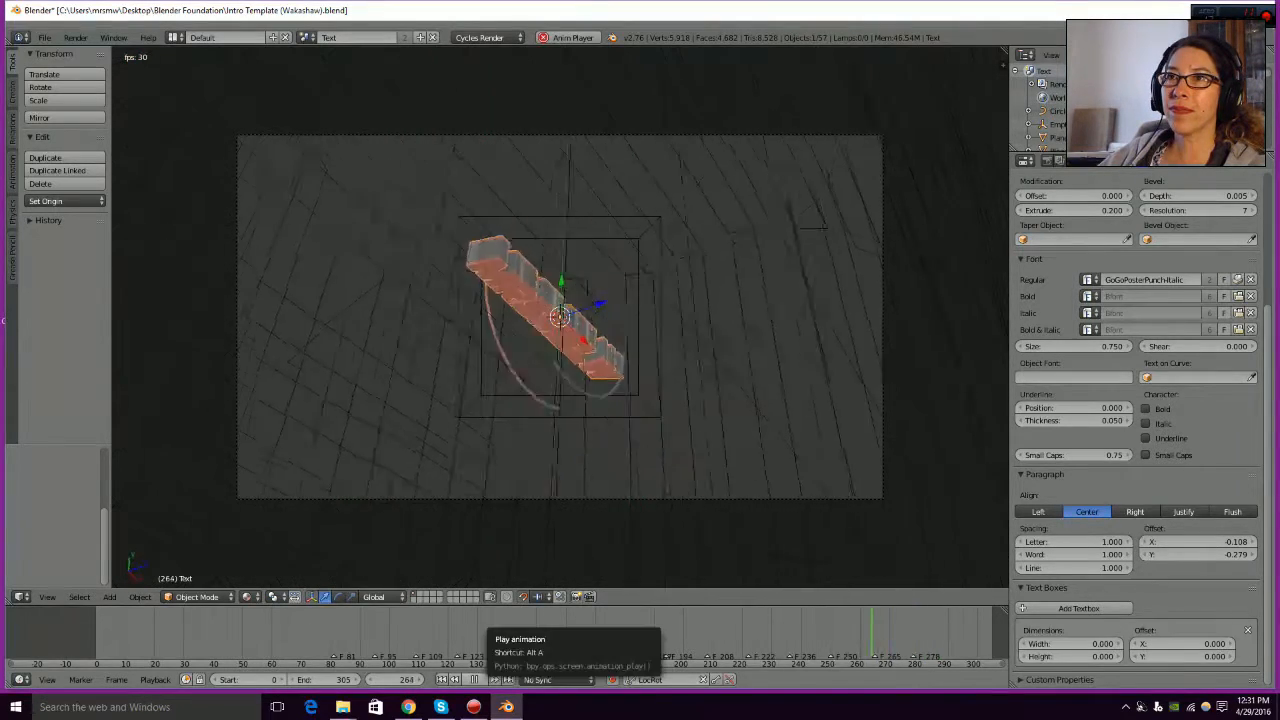
click(479, 680)
click(480, 680)
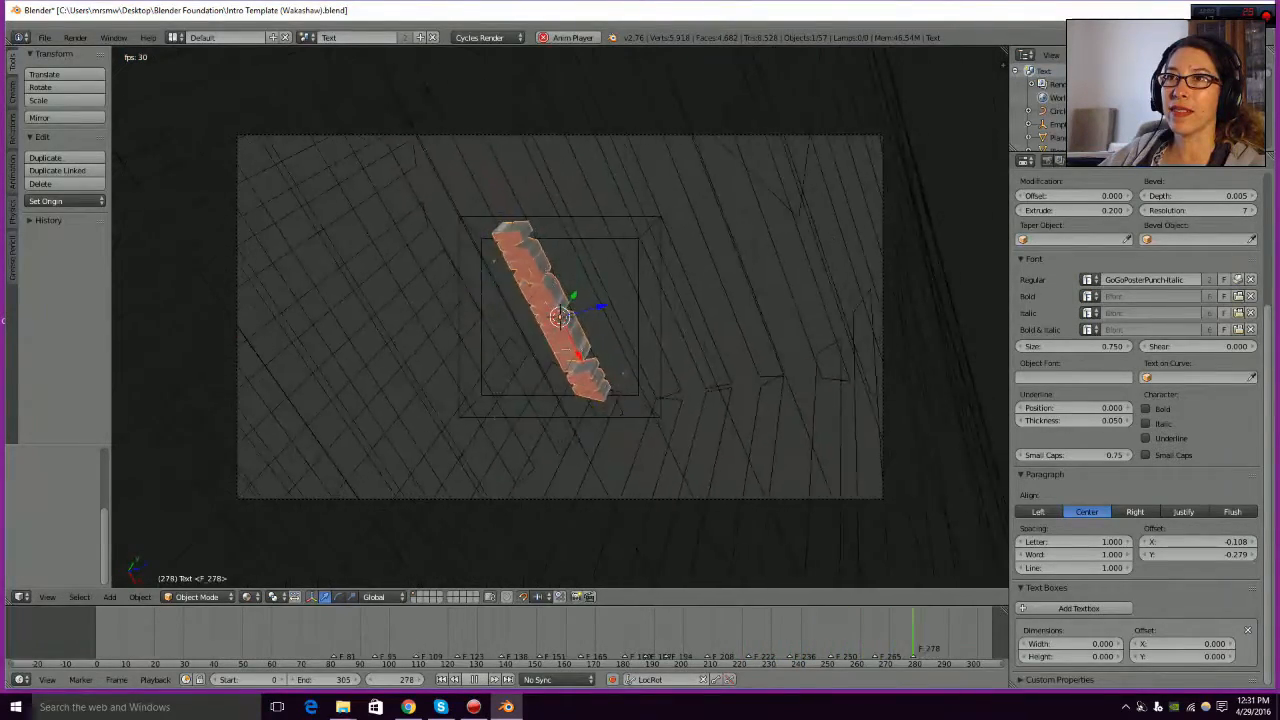
key(alt+a)
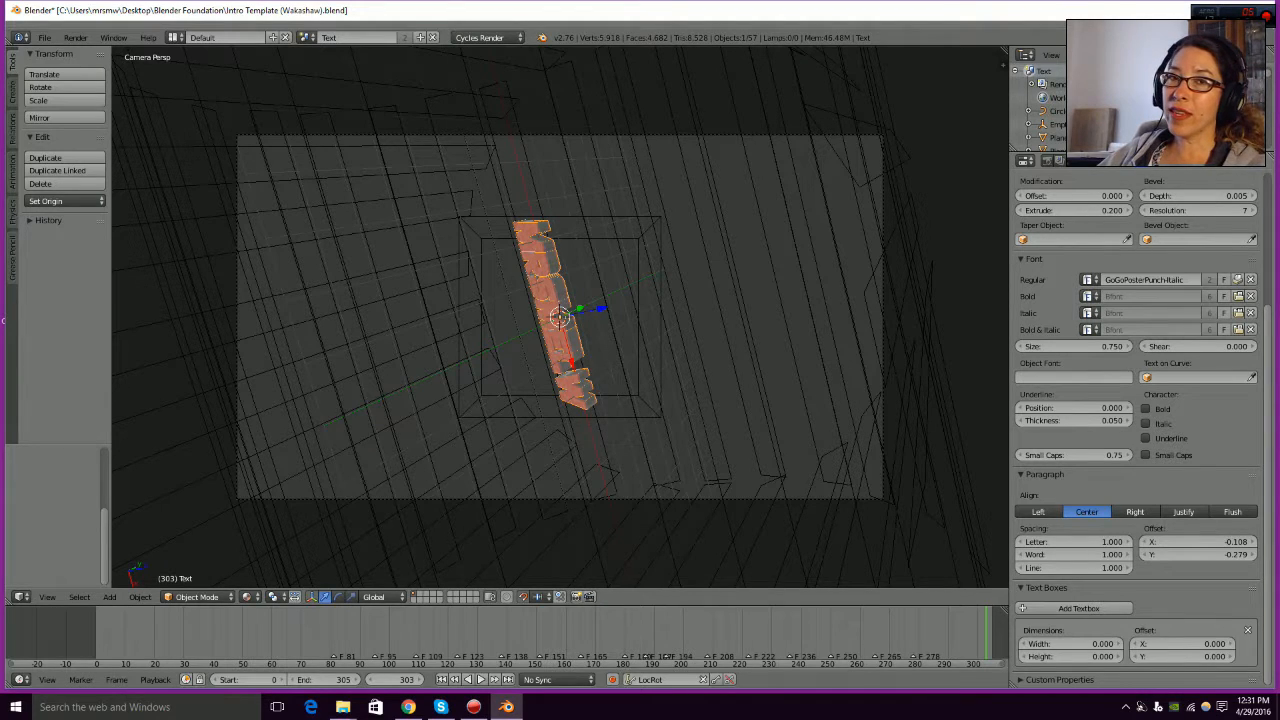
- Open the render settings and set the render display to New Window
scroll(1137, 430, up, 5)
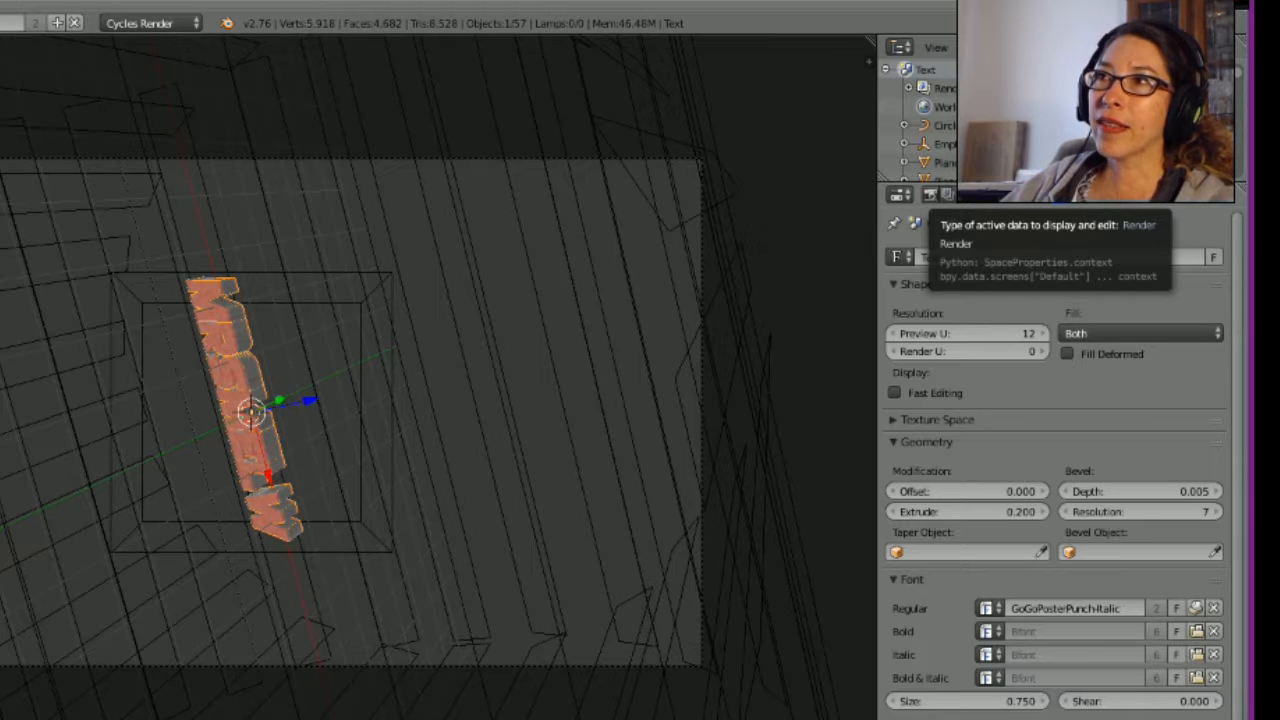
click(930, 194)
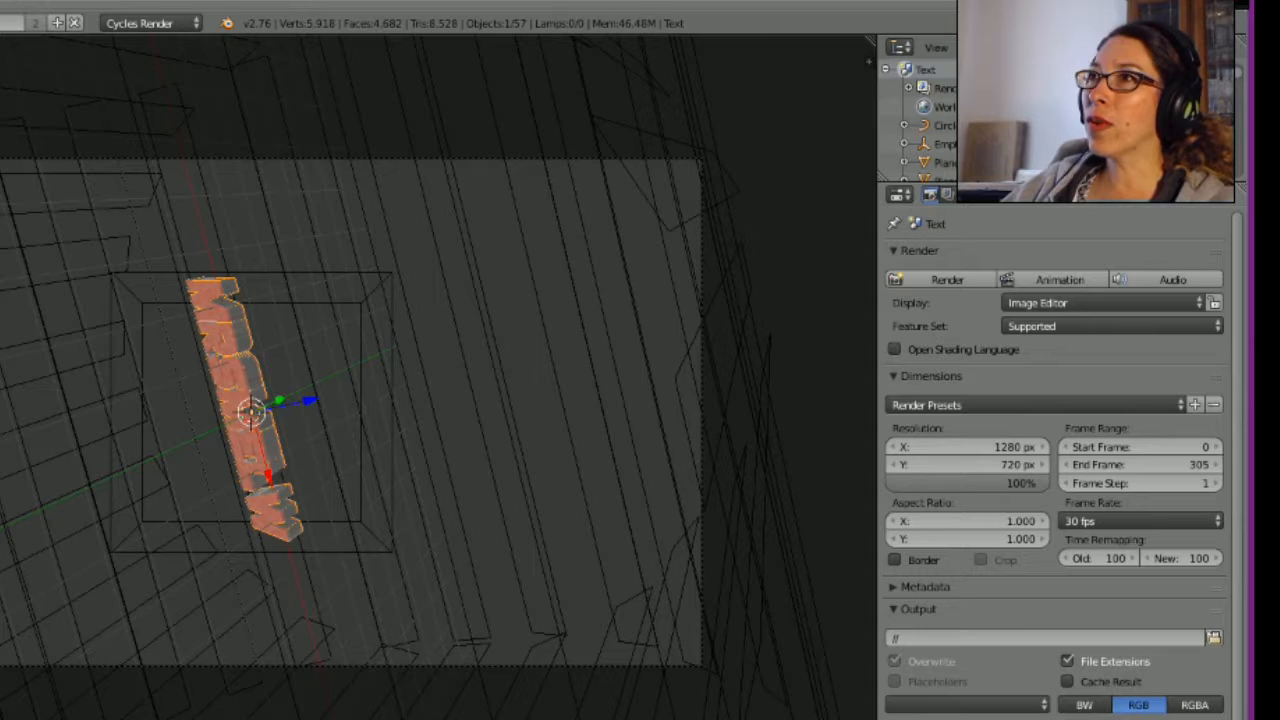
scroll(1140, 450, down, 2)
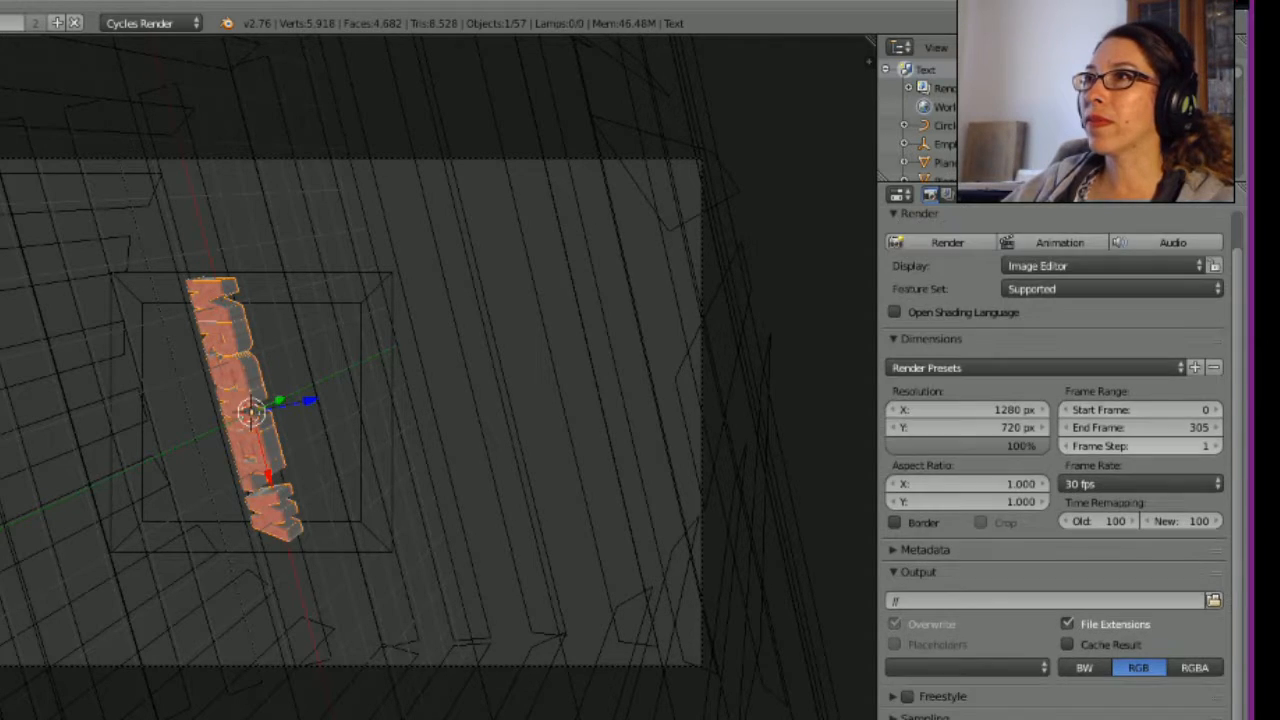
scroll(1140, 450, up, 2)
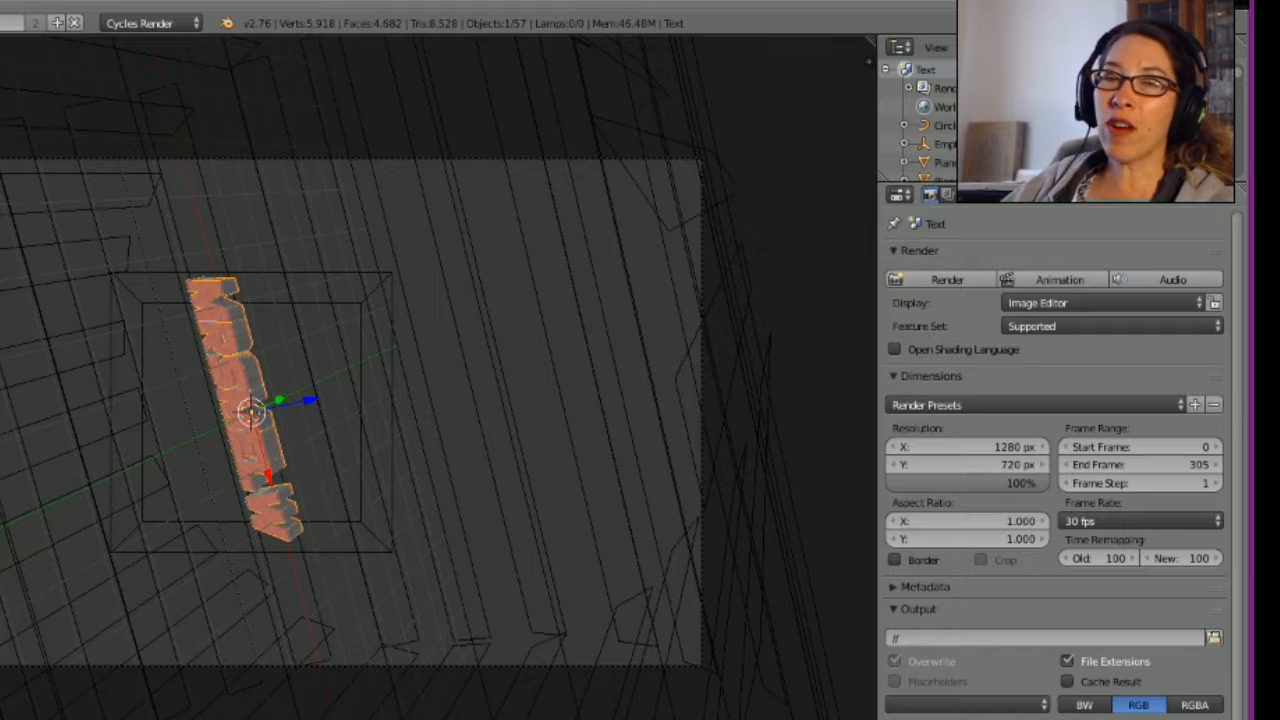
click(1100, 302)
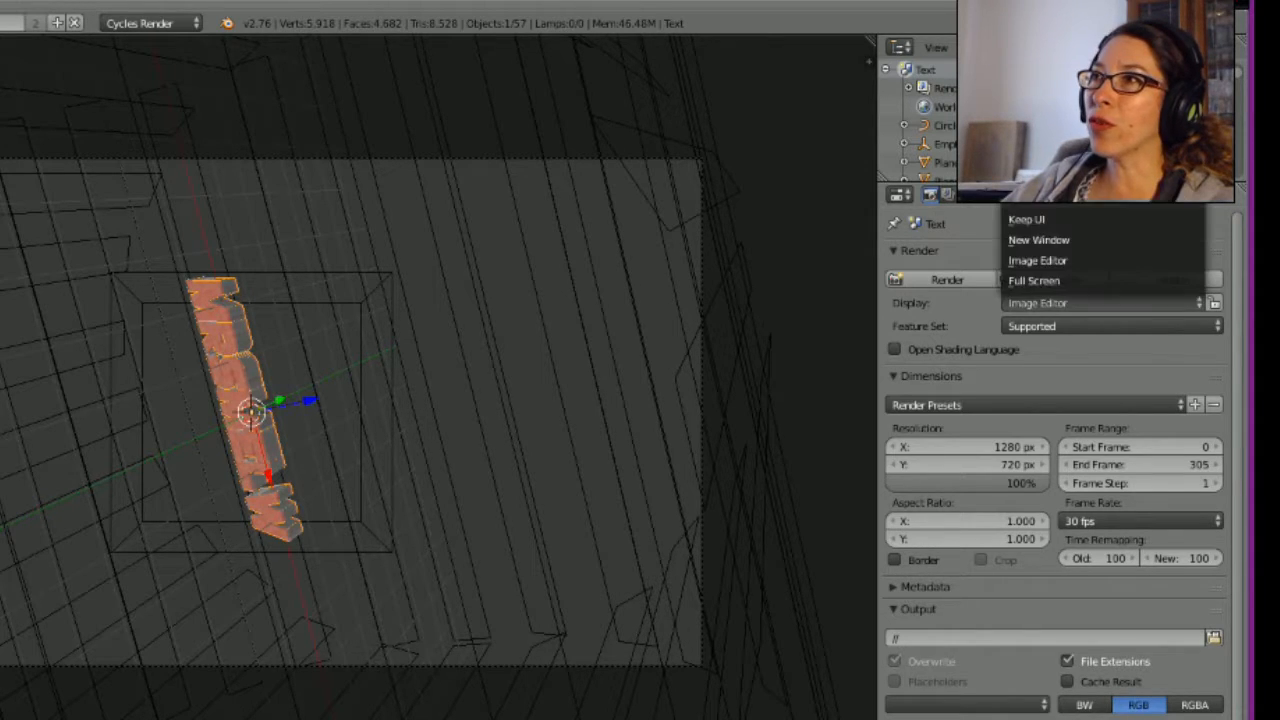
click(1040, 240)
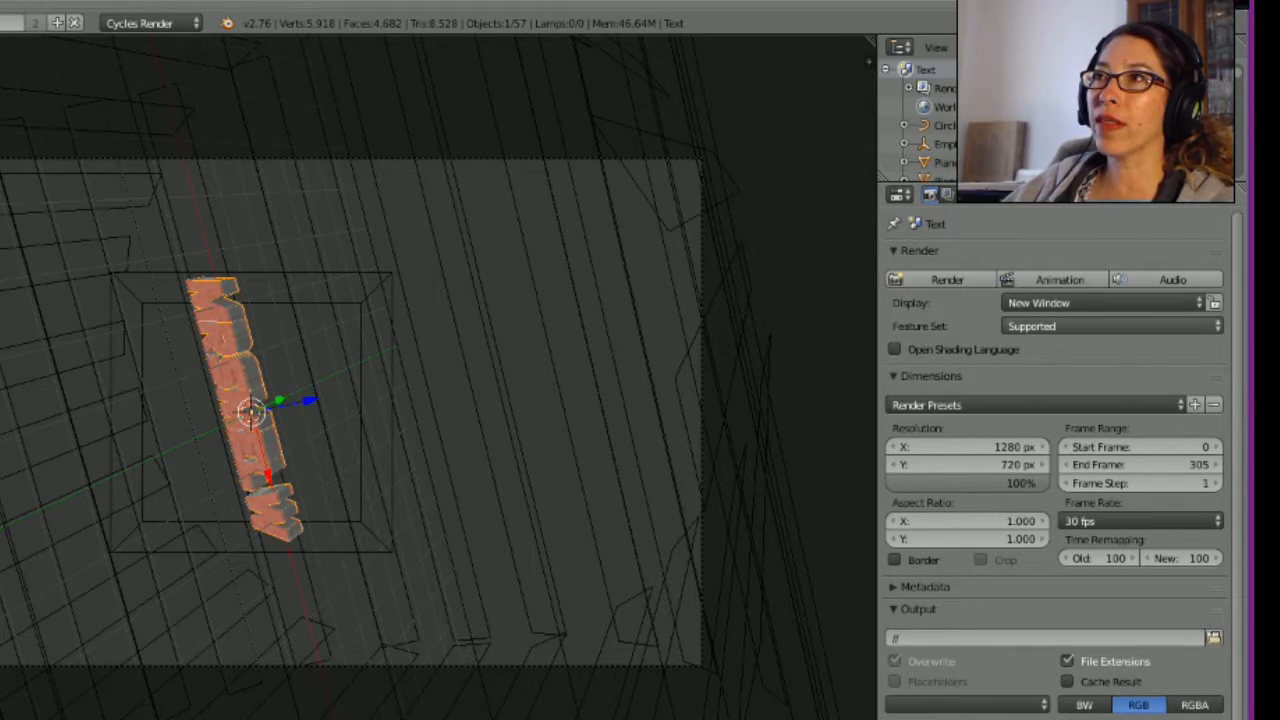
- Apply the HDTV 720p render preset and set the frame rate to 29.97 fps
scroll(1050, 400, down, 2)
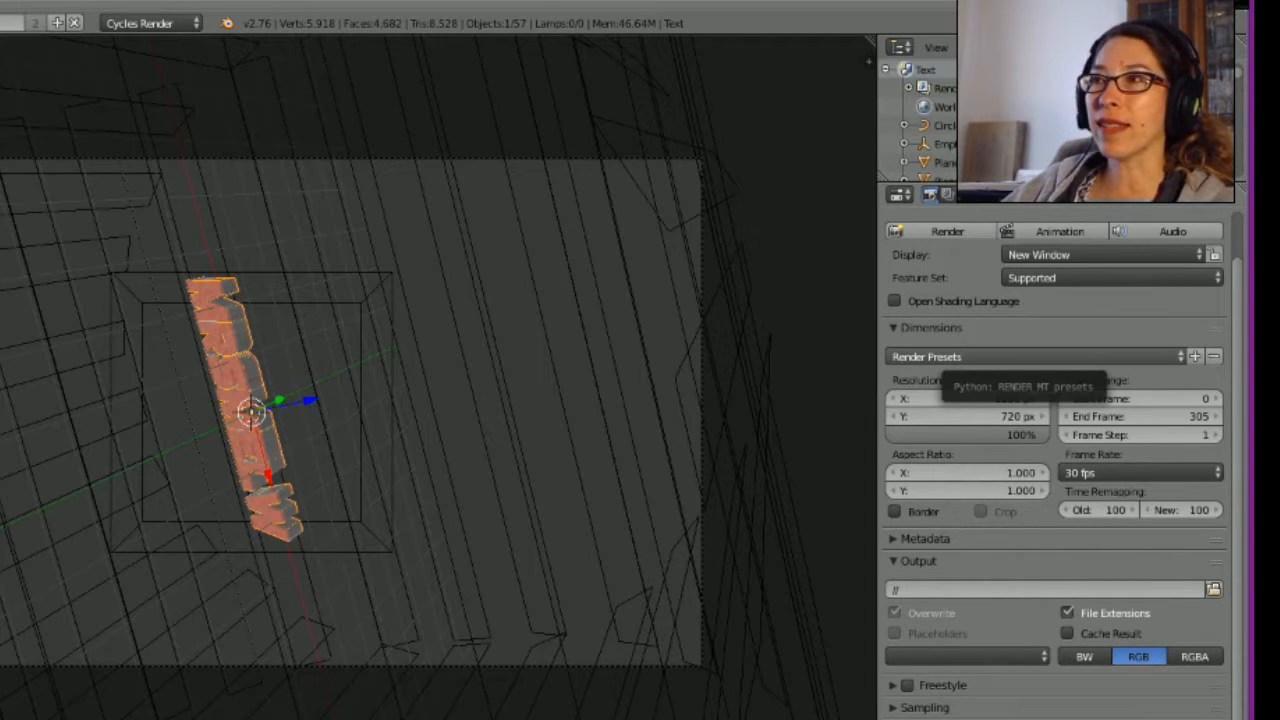
click(1010, 357)
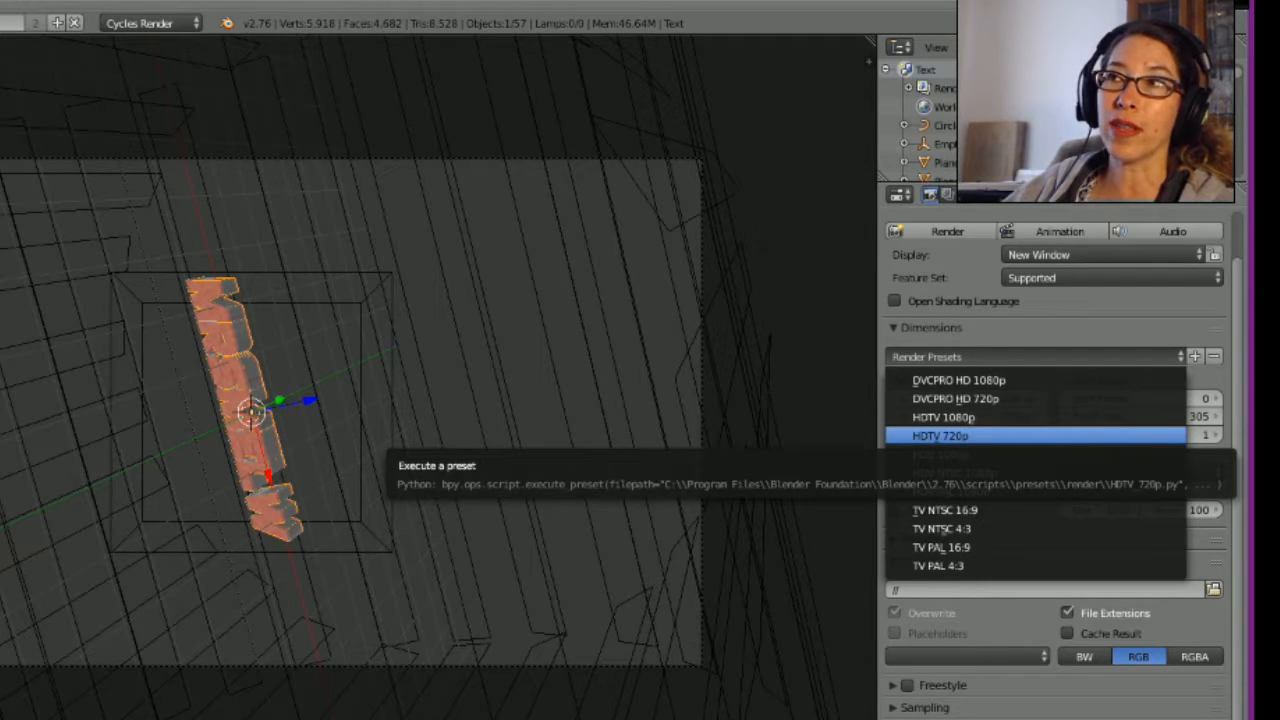
click(940, 436)
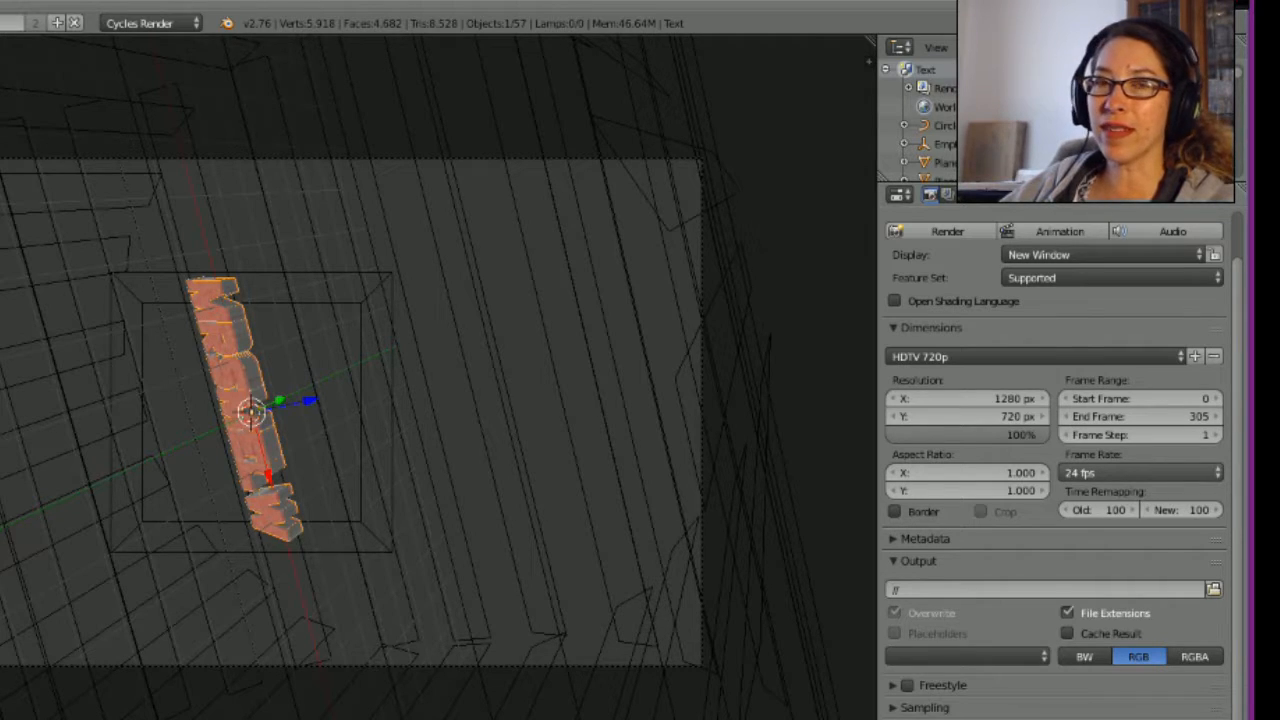
click(1140, 472)
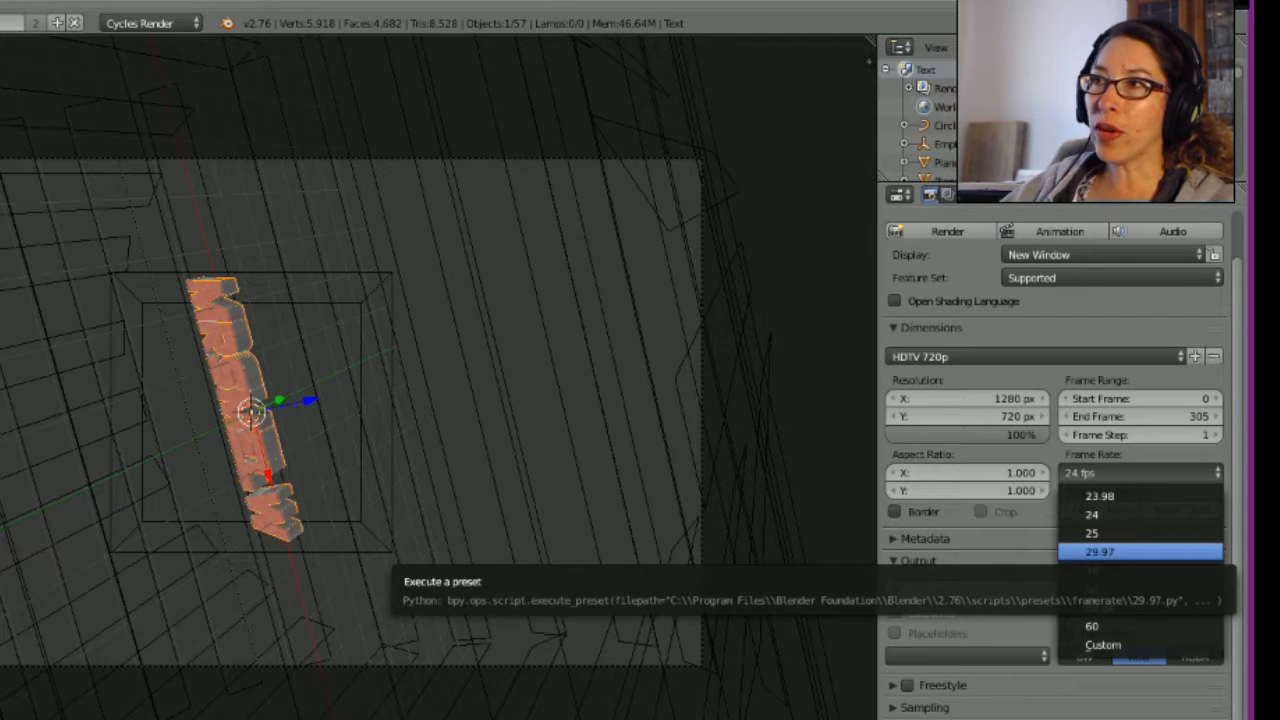
click(1100, 551)
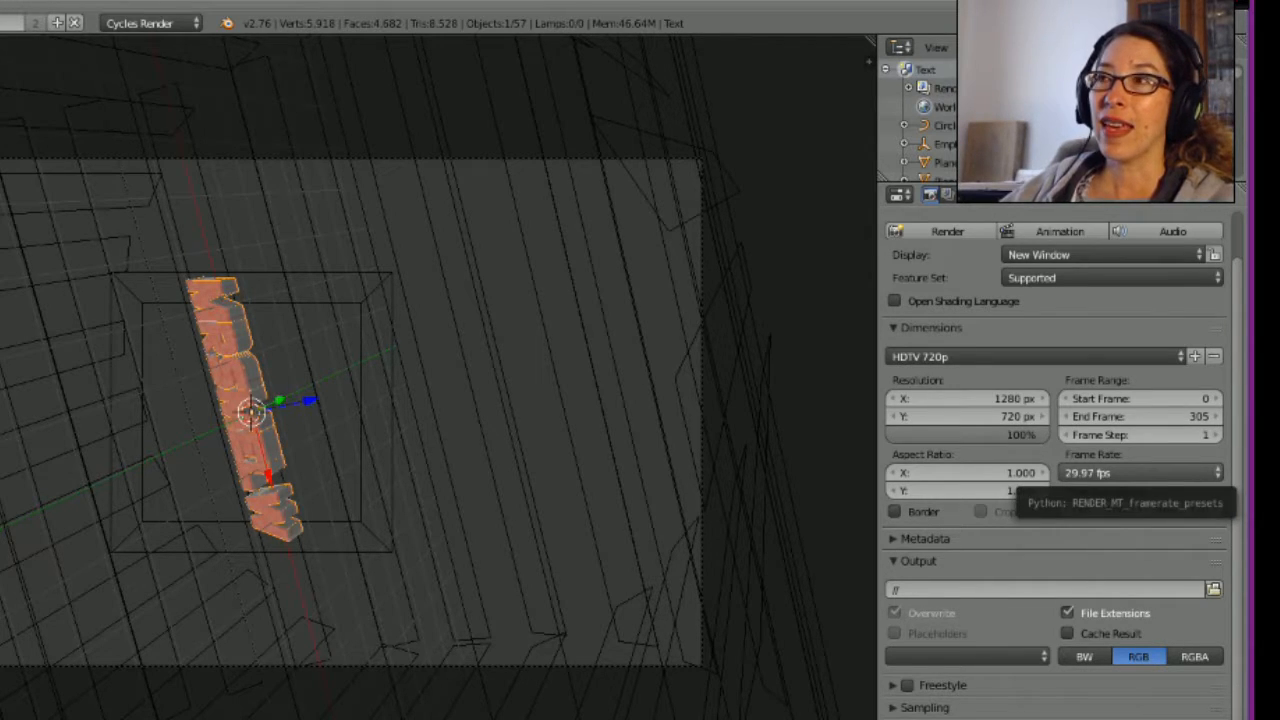
click(1140, 473)
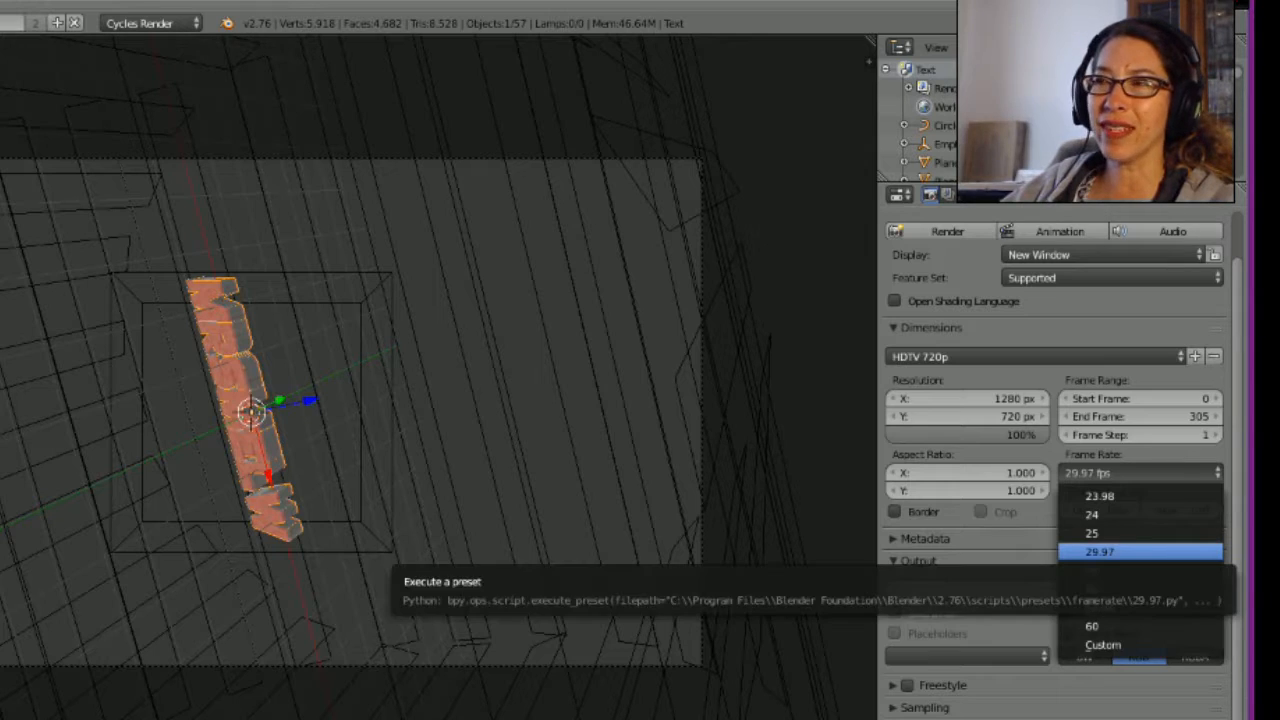
click(1140, 551)
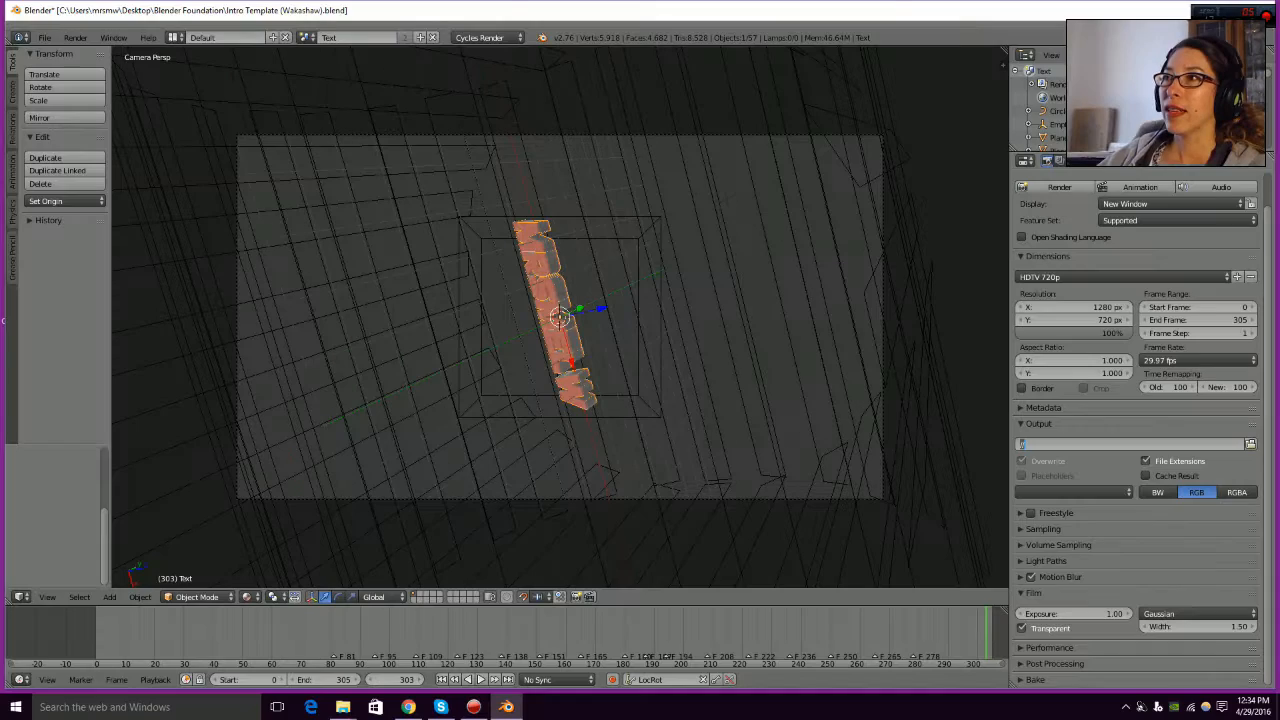
- Set the render output to the Done intros folder, with the channel name followed by "intro 6" as the file name
click(1250, 444)
click(1250, 444)
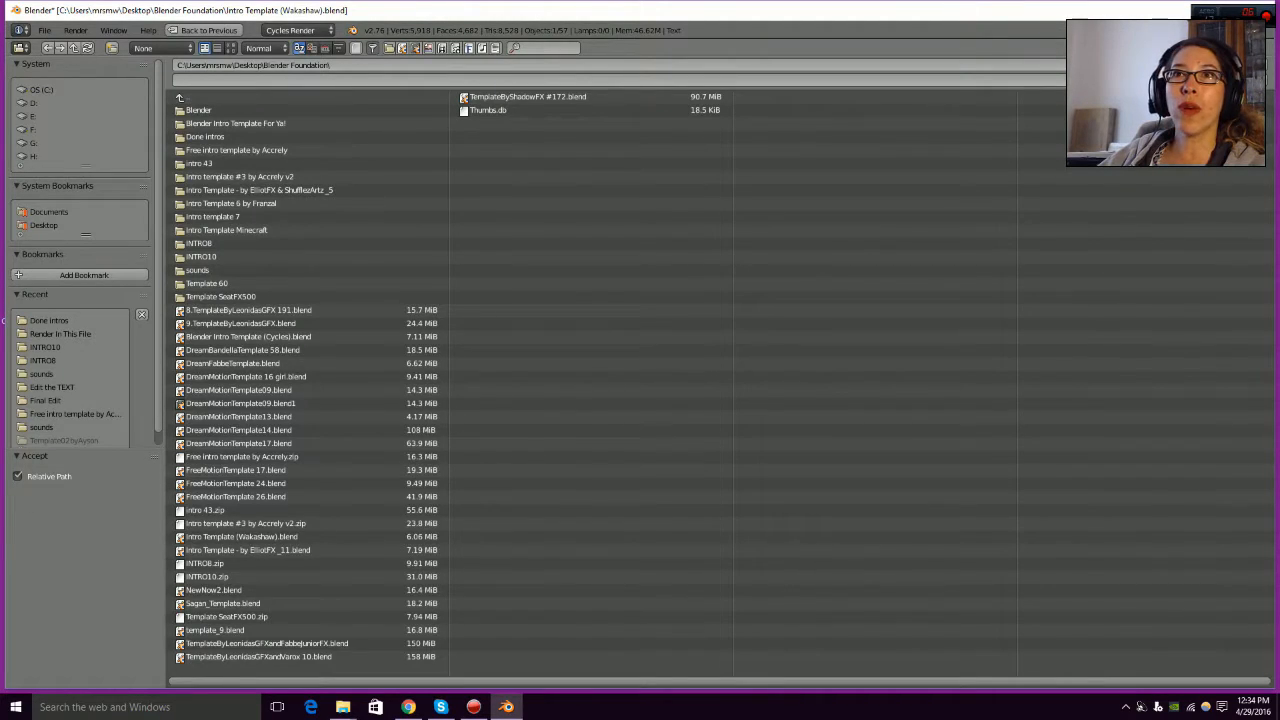
click(205, 136)
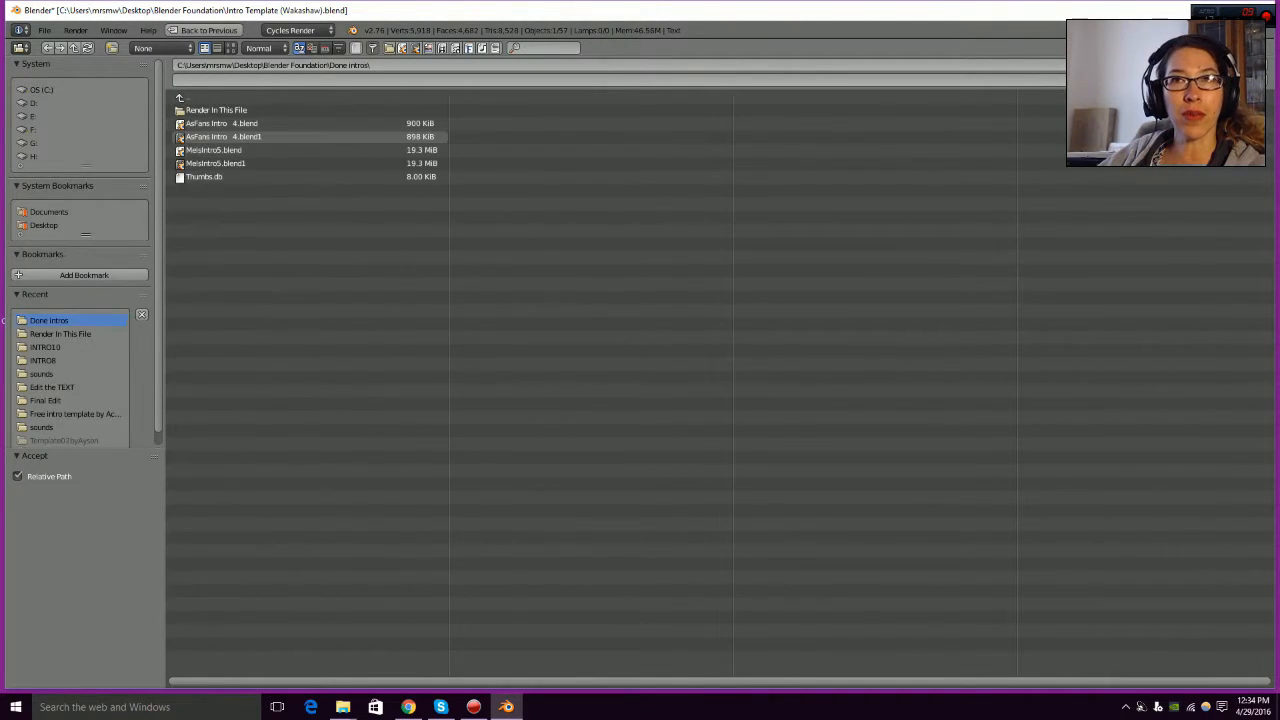
click(270, 80)
text(MrsMelW)
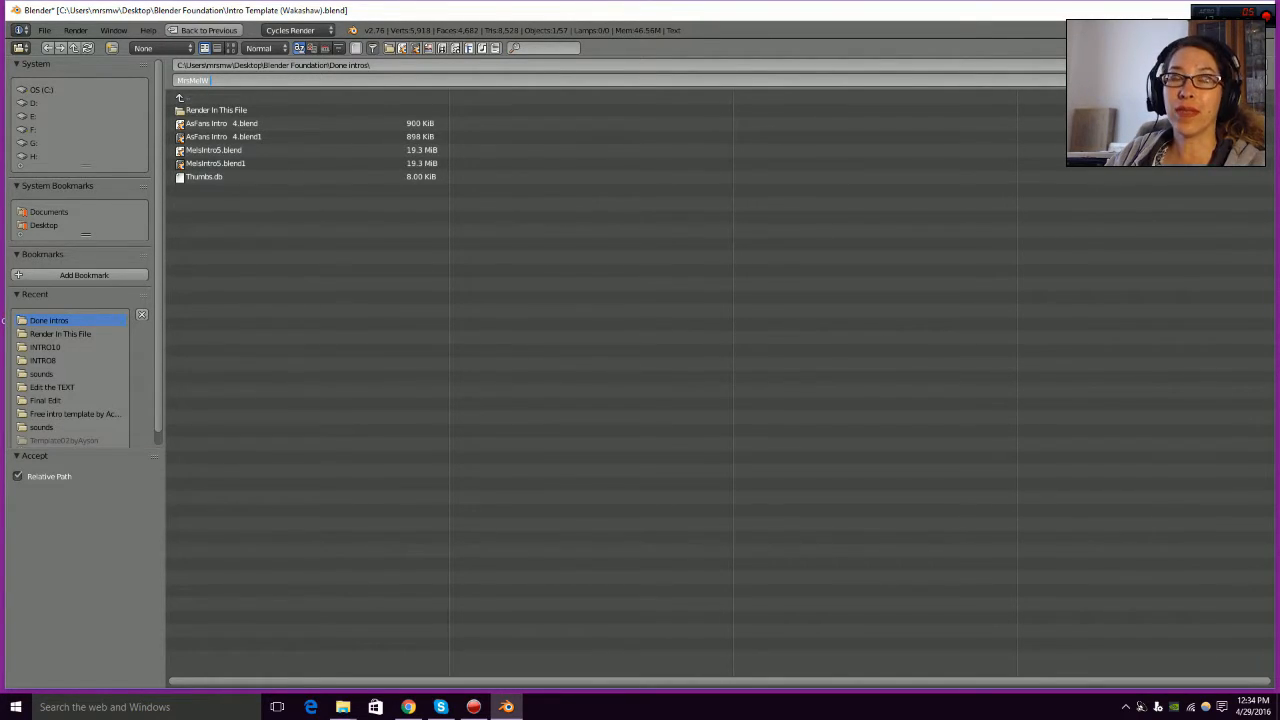
text(6)
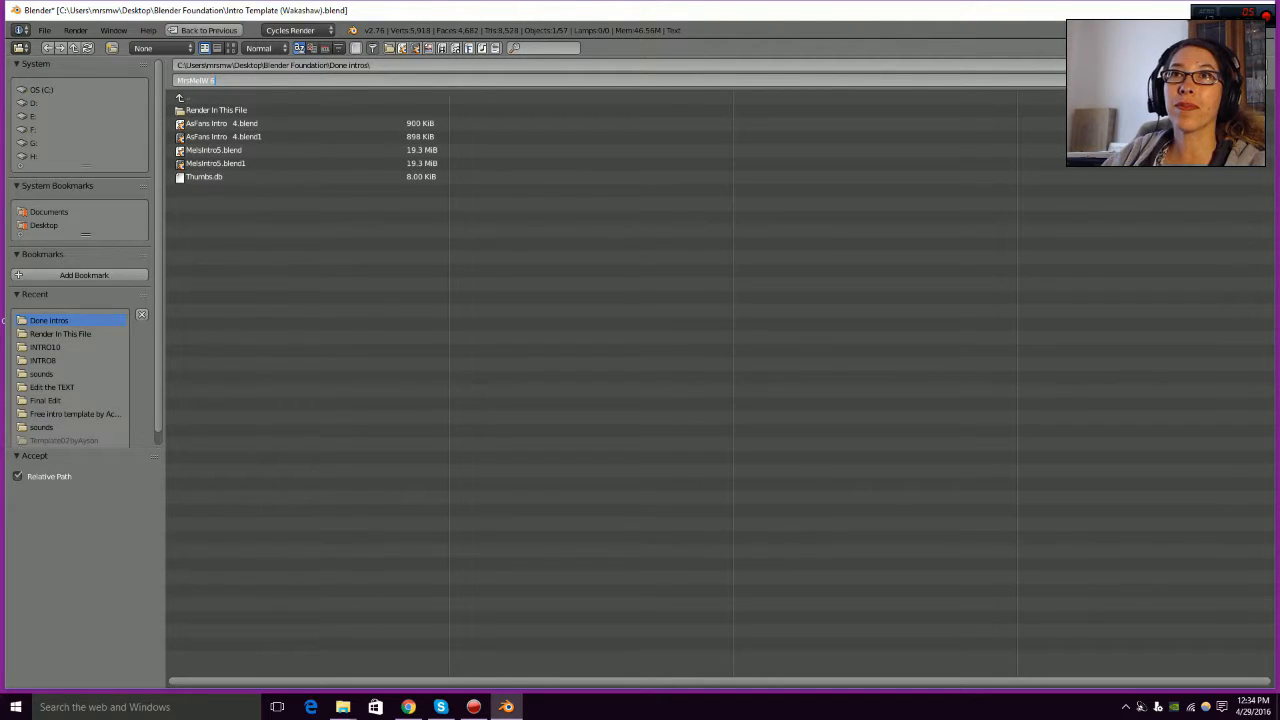
key(BackSpace)
text(Intro 6)
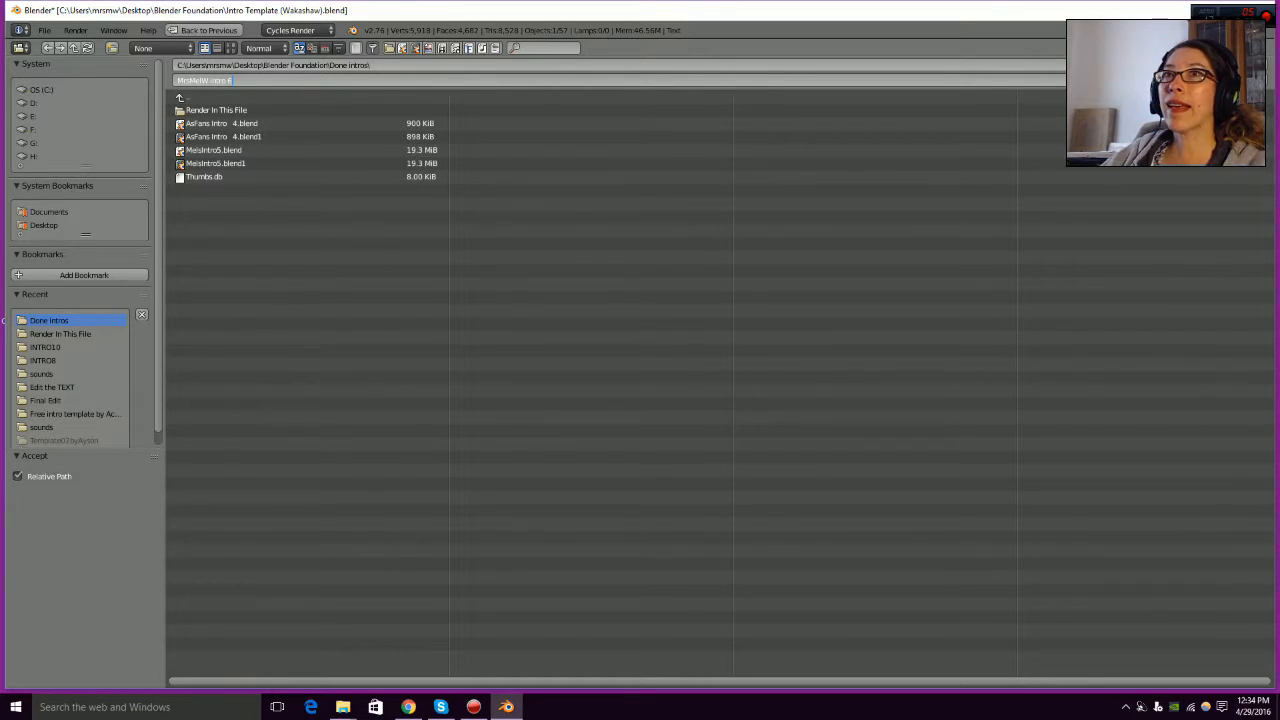
key(Return)
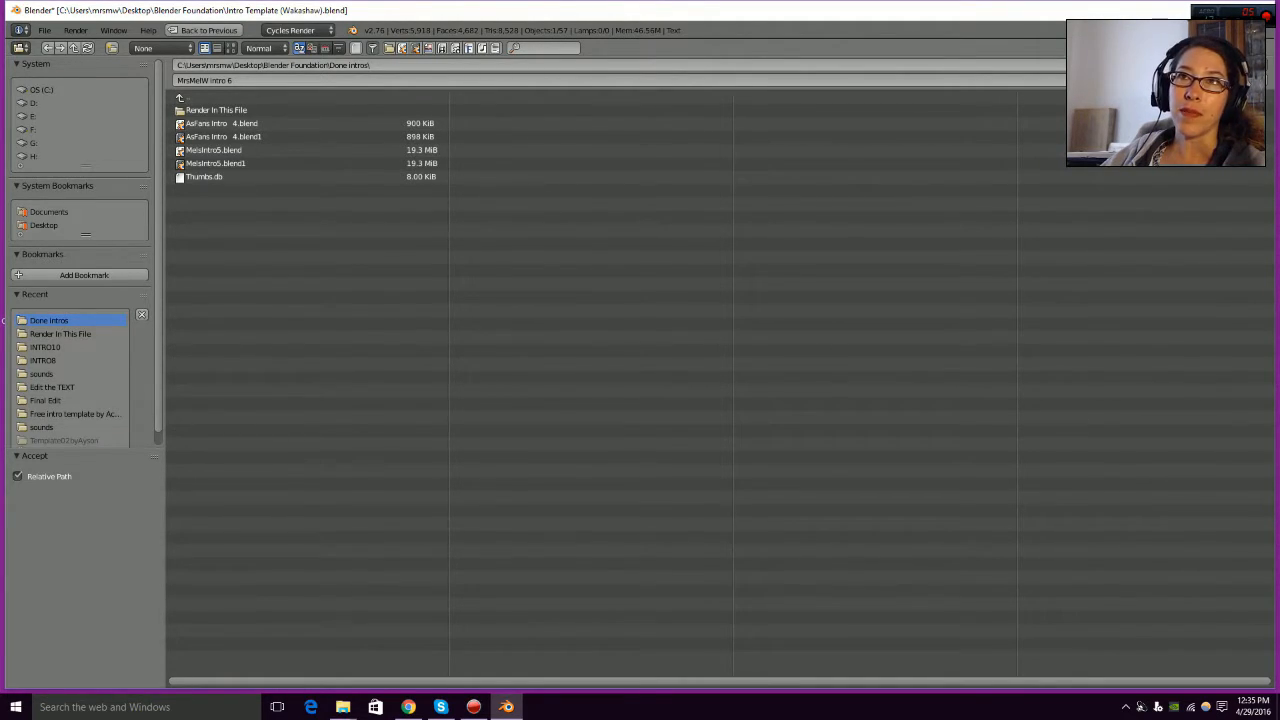
key(Return)
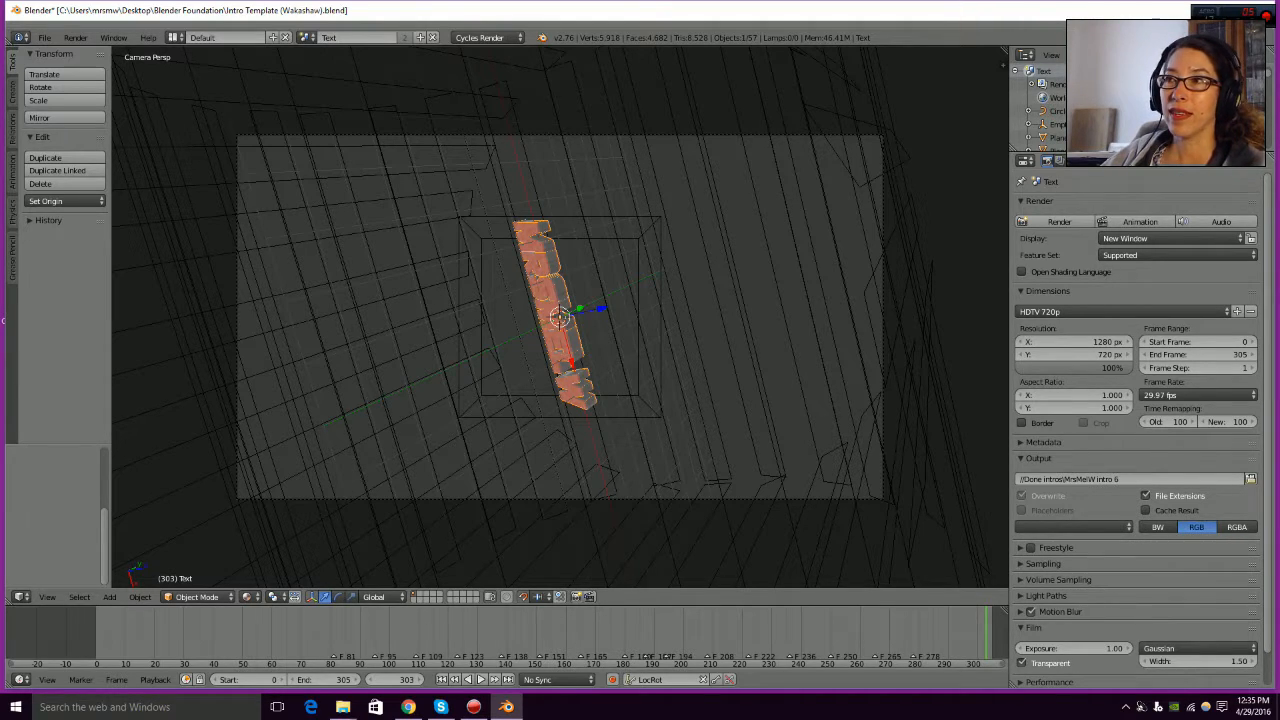
- Try the Stamp Output option in the render metadata settings and switch it back off
scroll(1140, 430, down, 2)
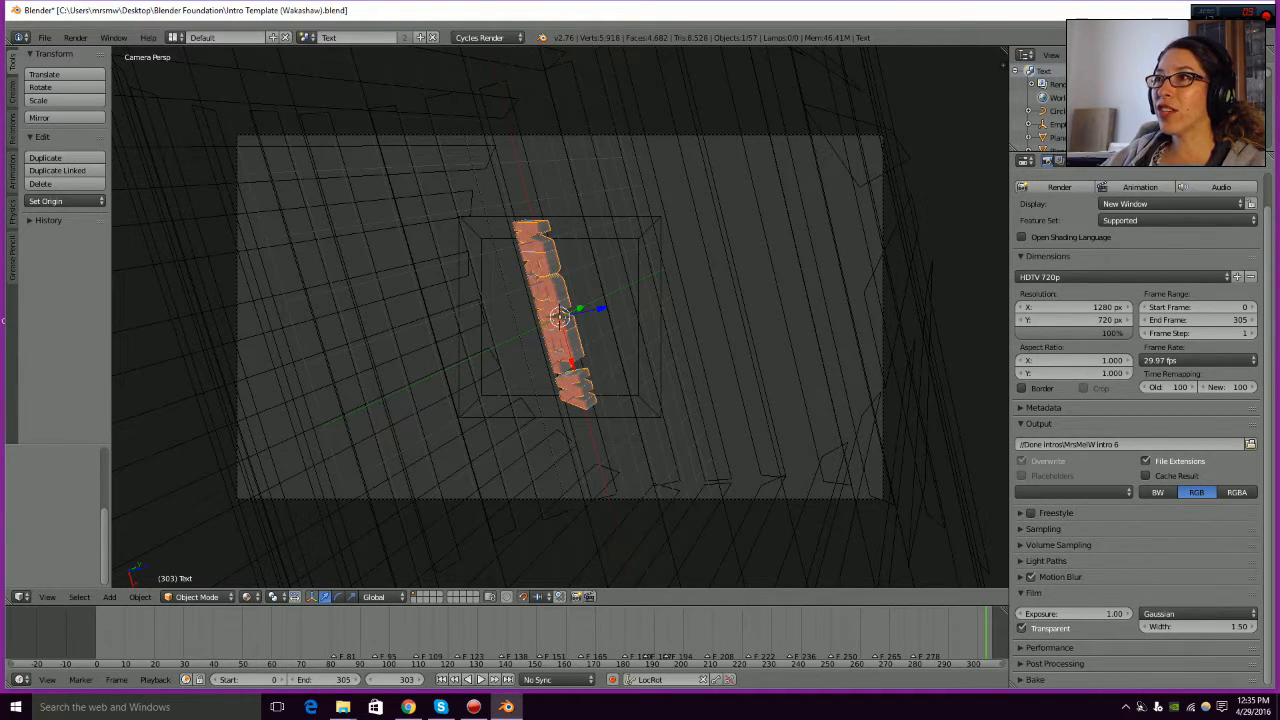
click(1042, 408)
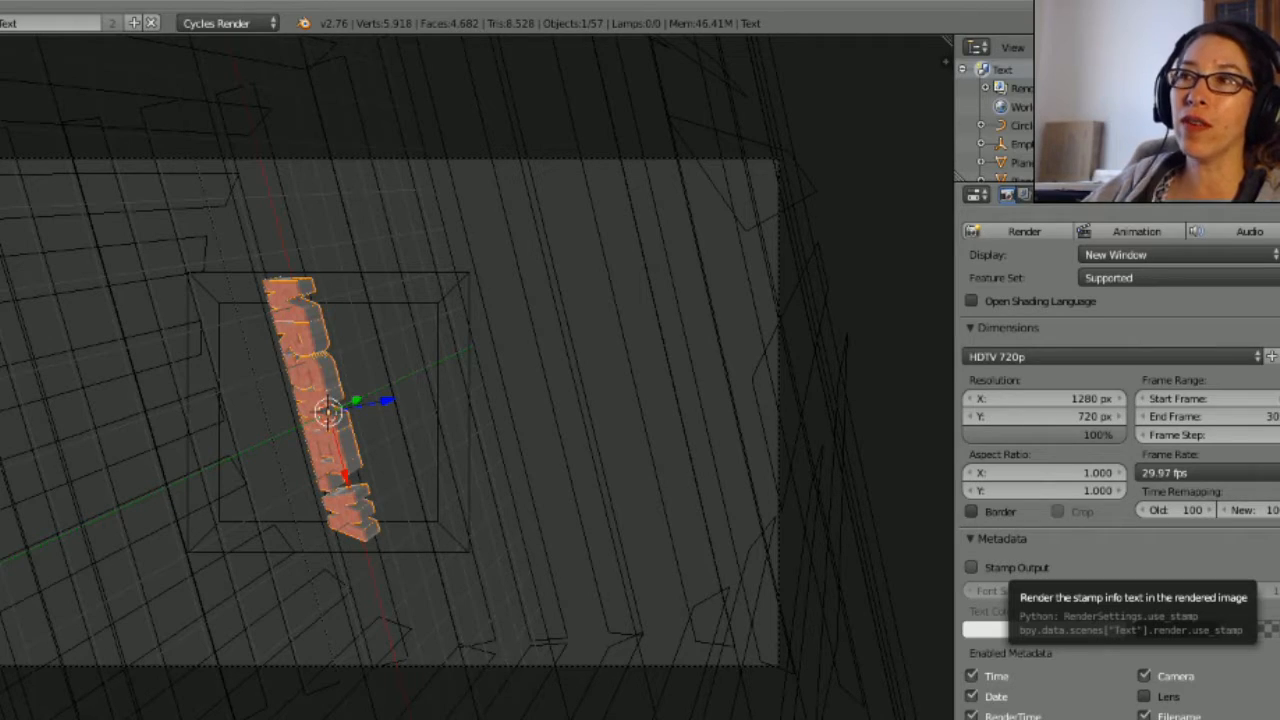
click(1010, 567)
click(1010, 567)
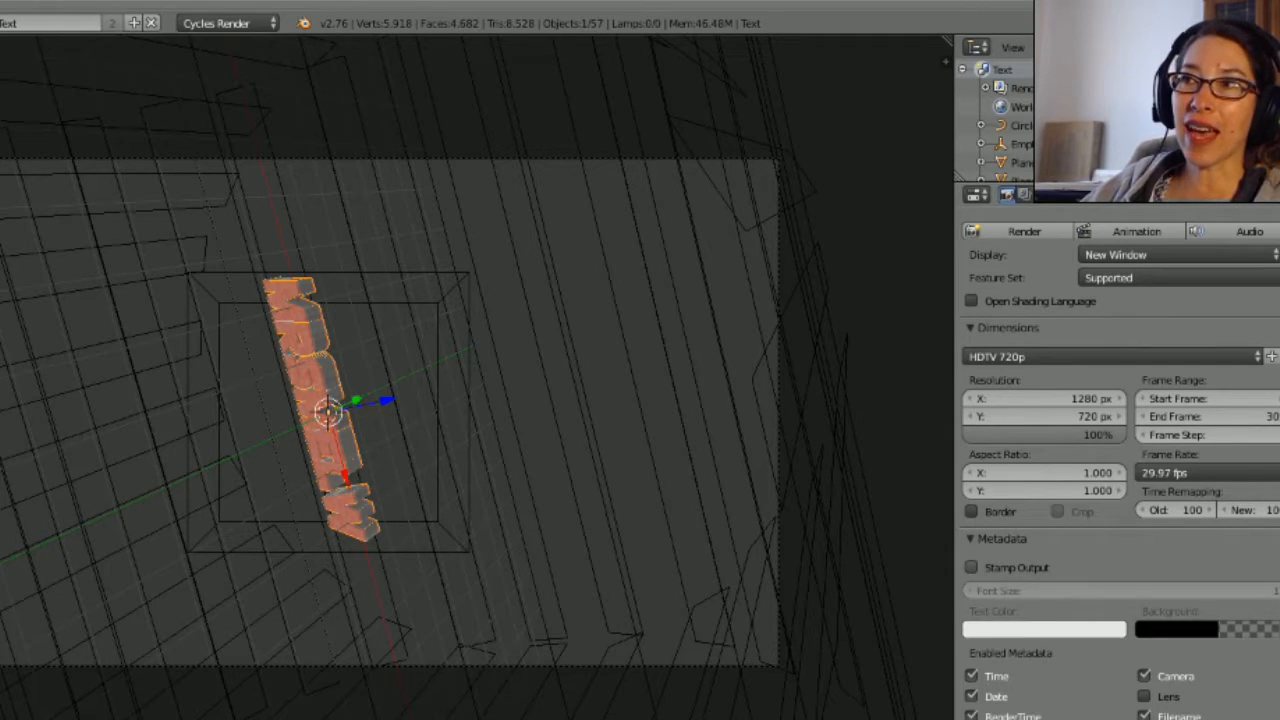
click(1010, 567)
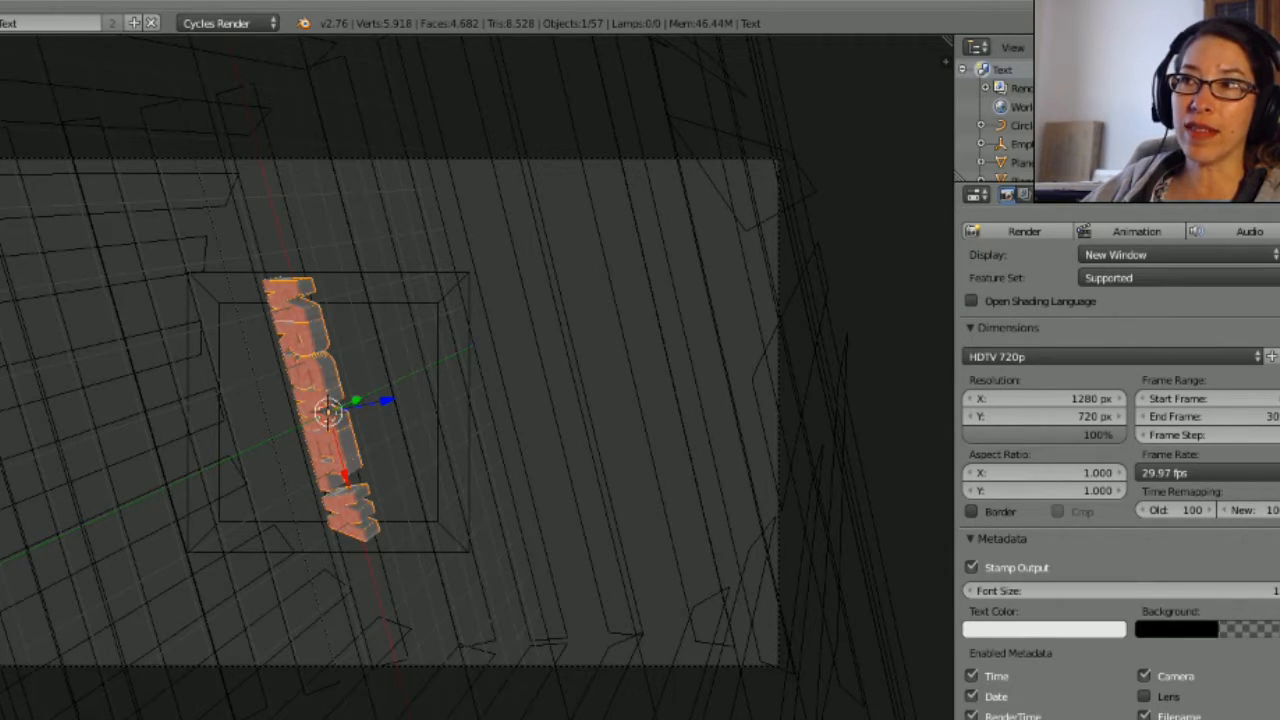
click(1010, 567)
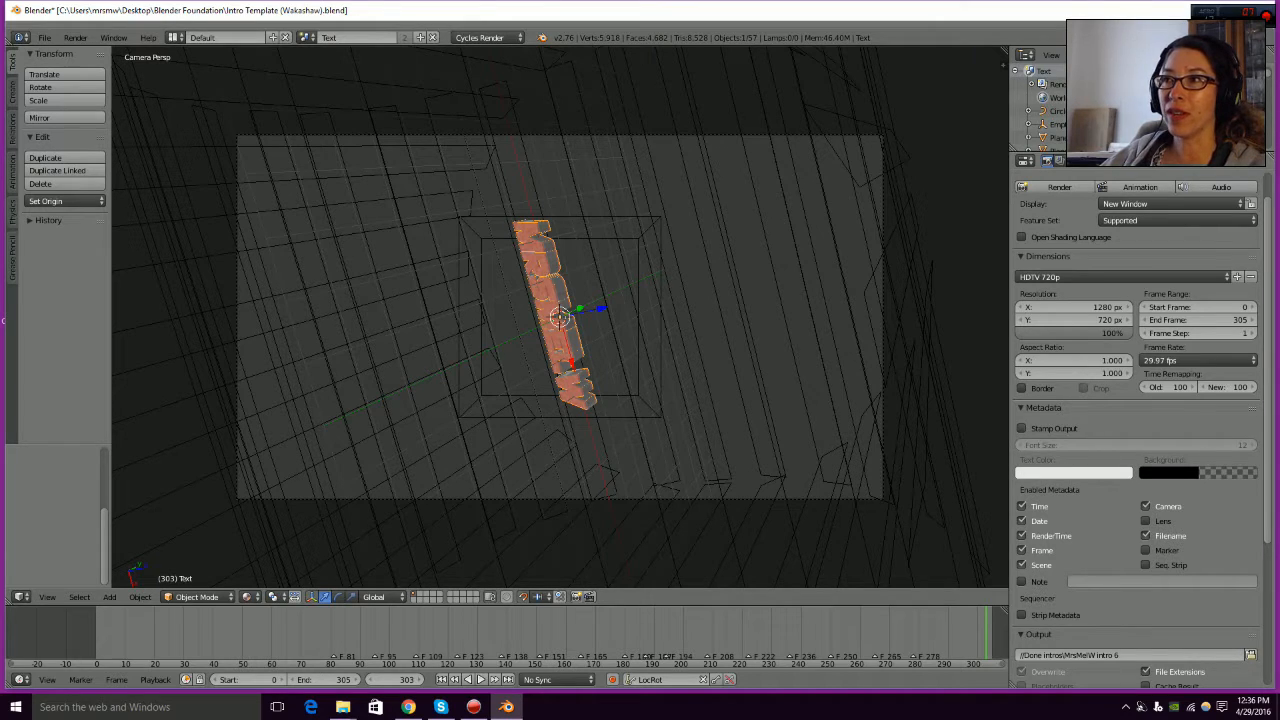
click(1024, 408)
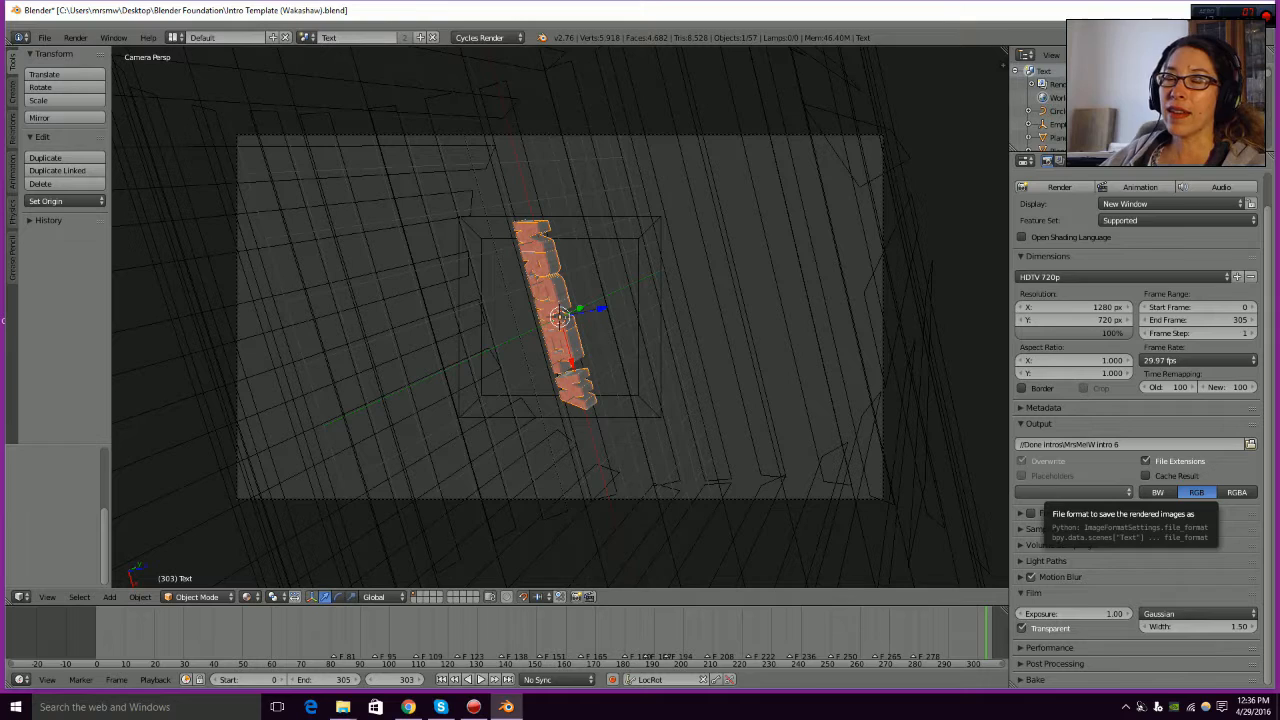
- Set the output file format to H.264 and apply the H264 encoding preset
click(1070, 492)
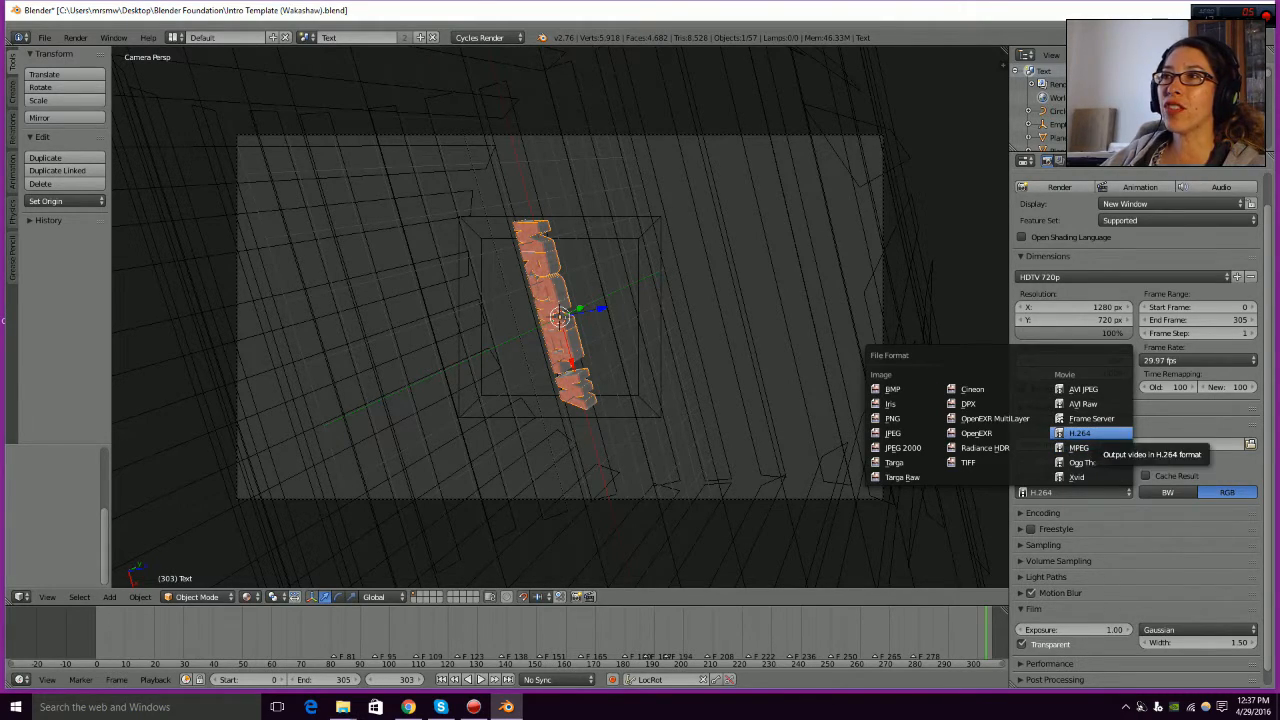
click(1085, 433)
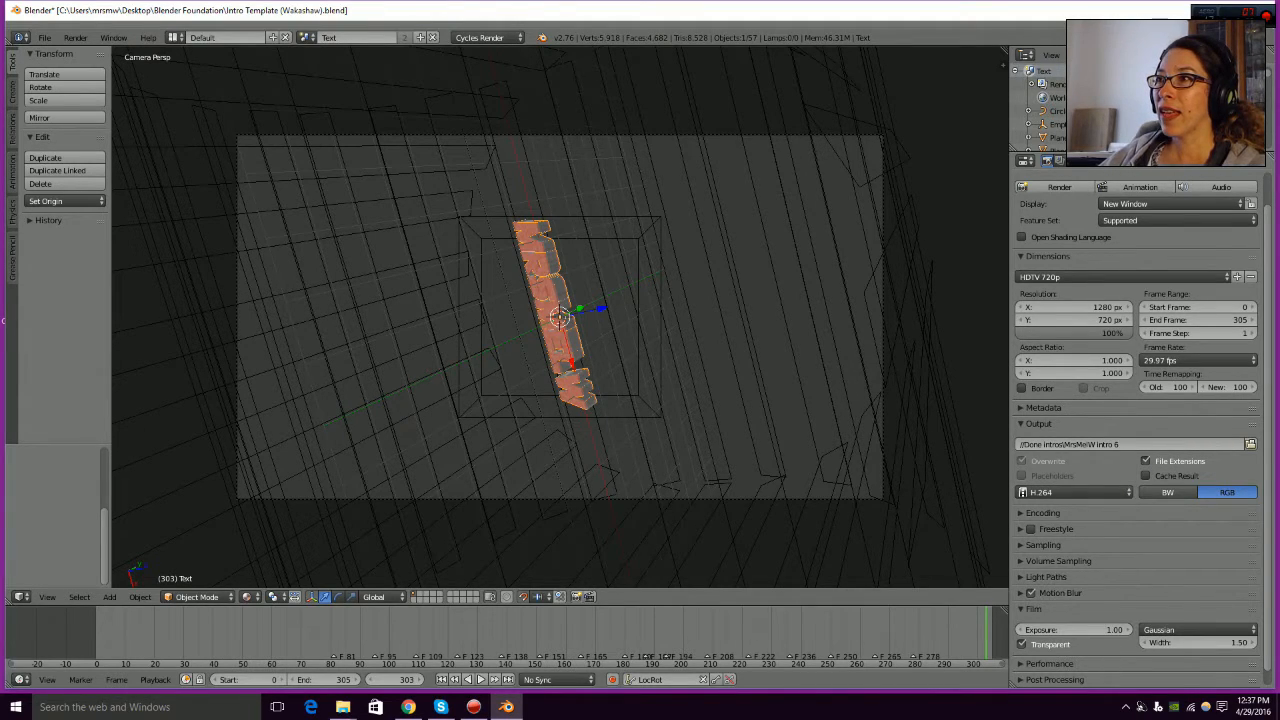
scroll(1140, 490, down, 1)
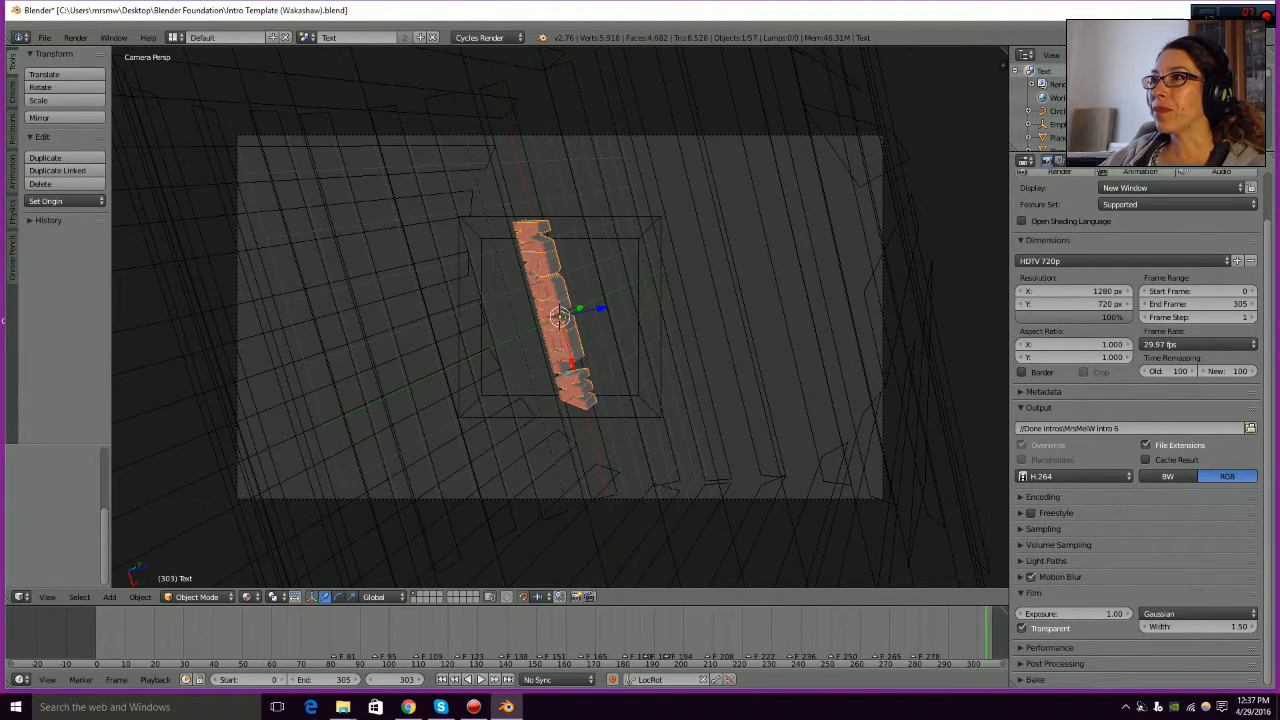
click(1043, 497)
scroll(1043, 500, down, 1)
scroll(1135, 430, down, 1)
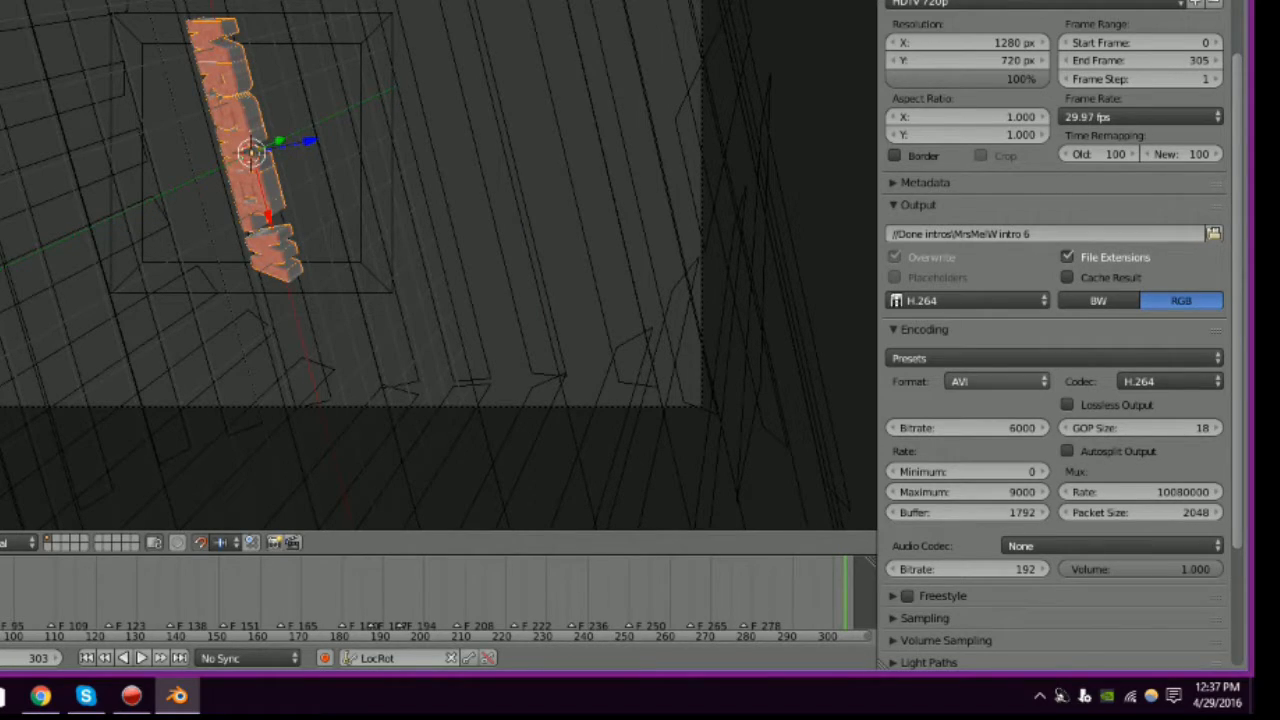
click(1000, 358)
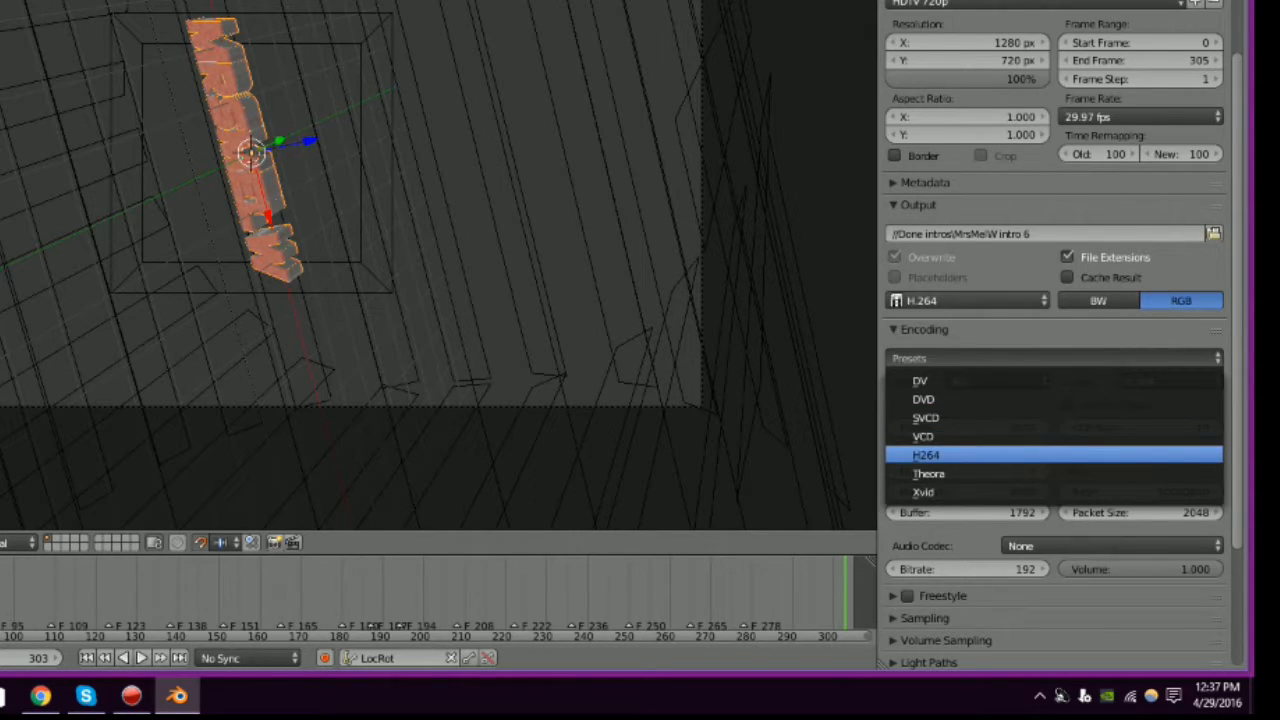
click(925, 455)
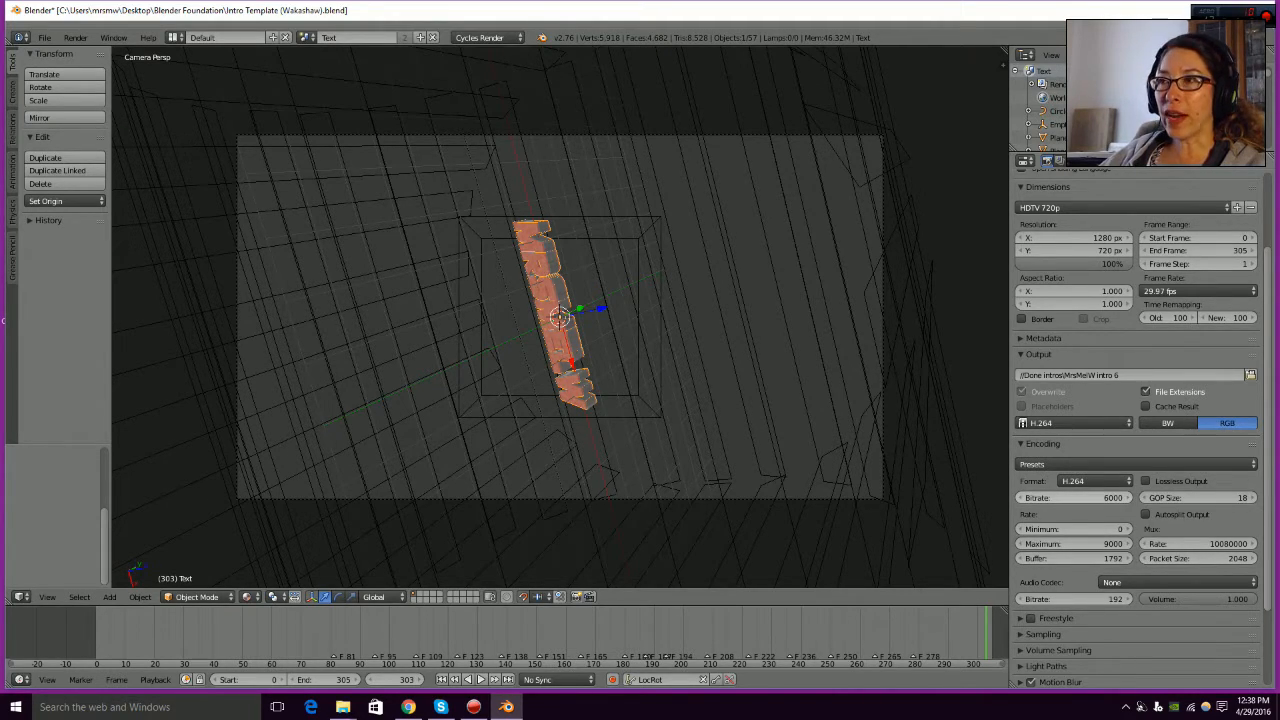
- Set the video encoding bitrate to 24300
click(1075, 498)
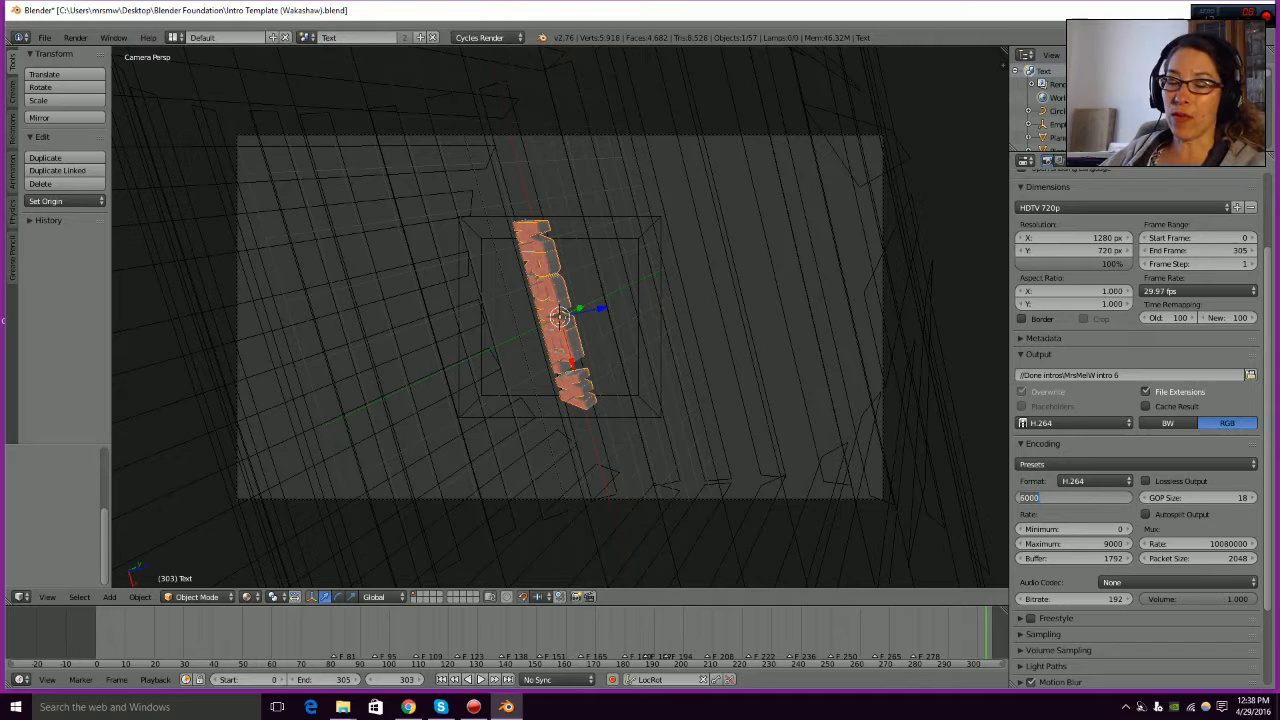
key(BackSpace)
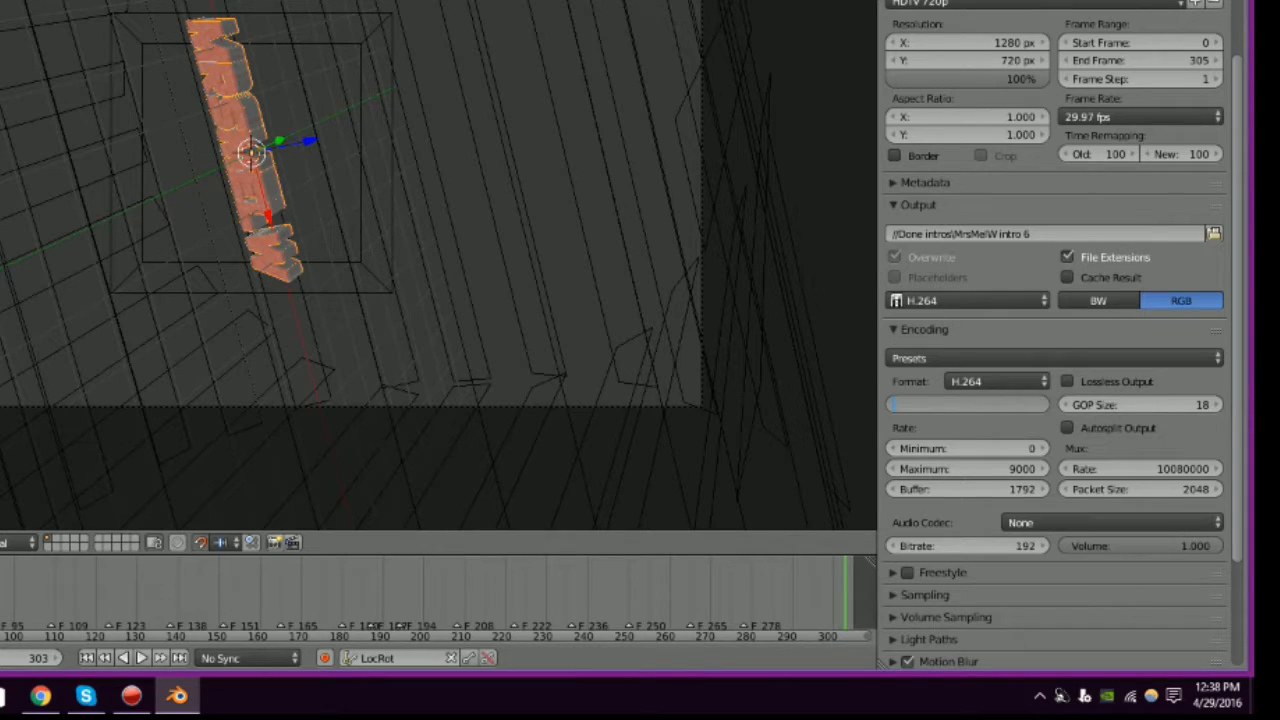
text(24300)
key(Return)
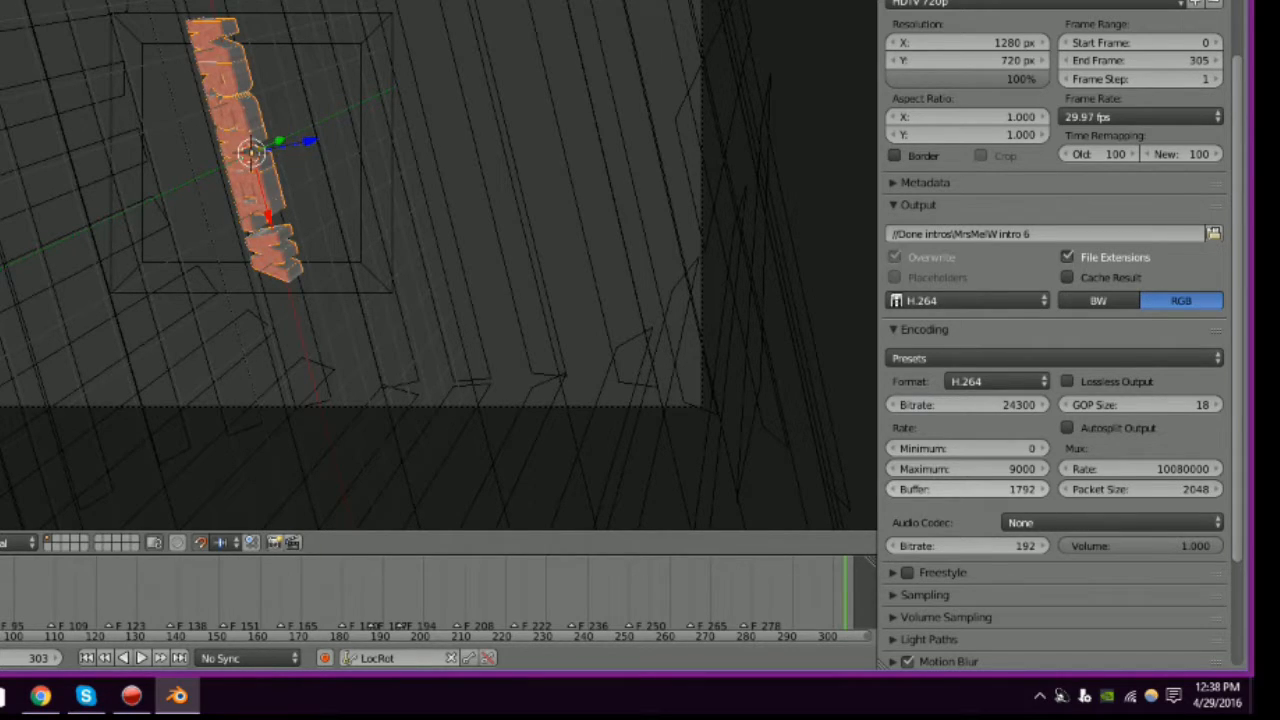
- Set the maximum encoding rate to 30000
click(967, 469)
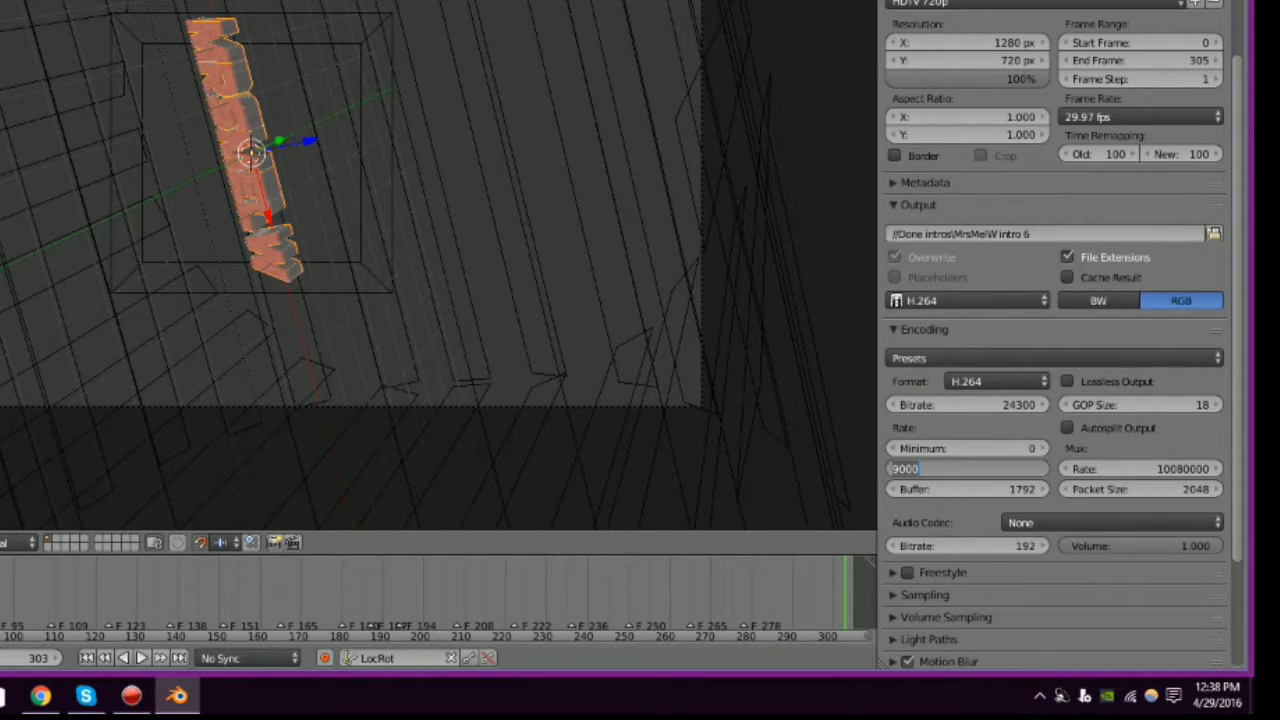
text(30000)
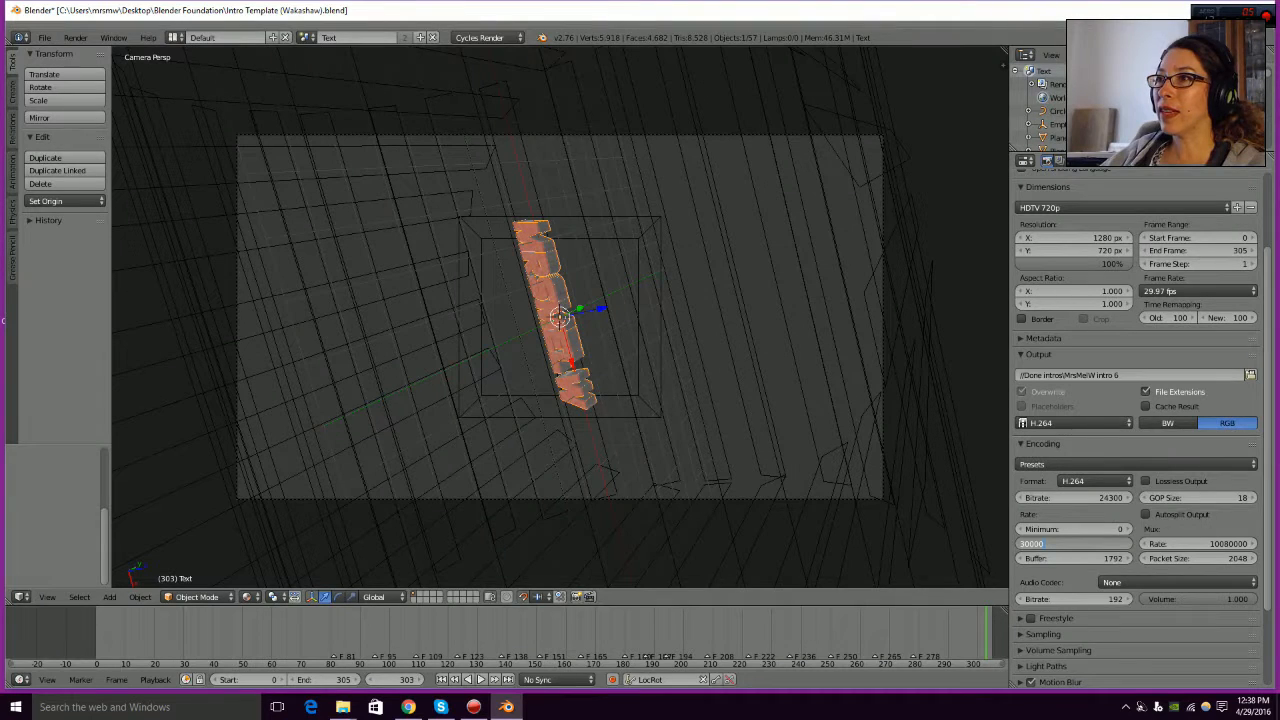
key(Return)
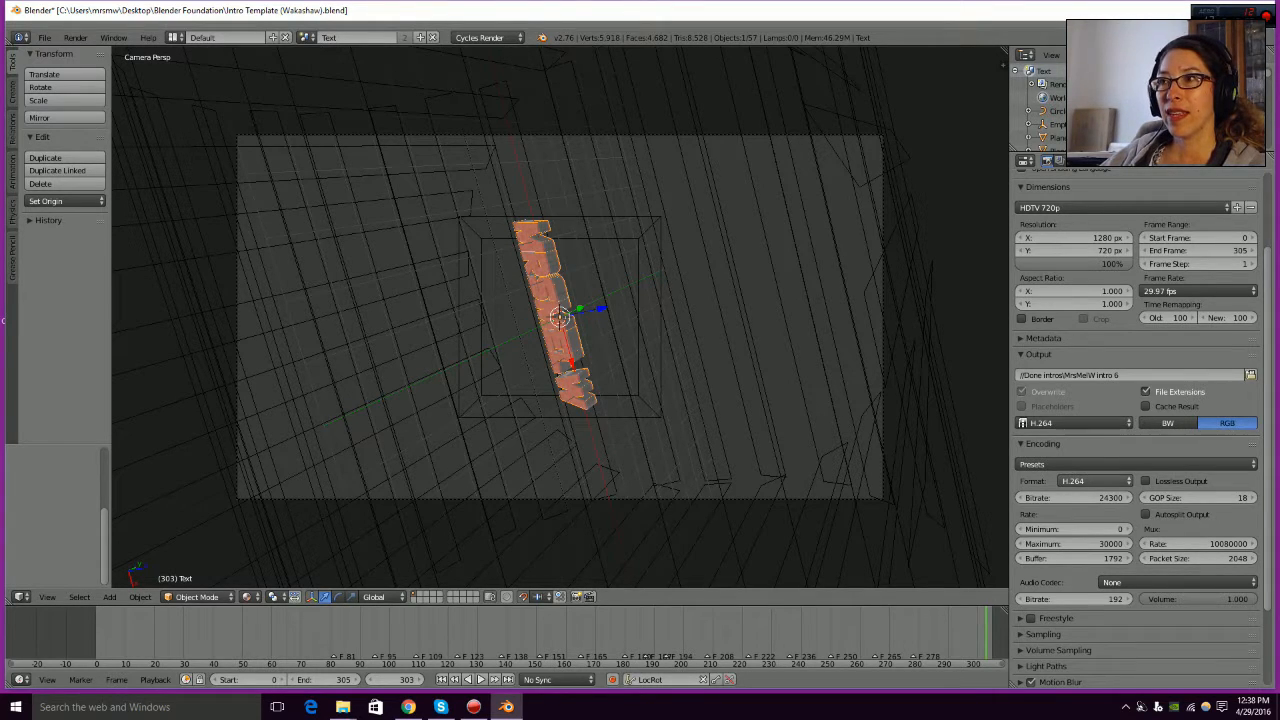
- Set the audio codec of the video encoding to MP3
scroll(1140, 430, down, 4)
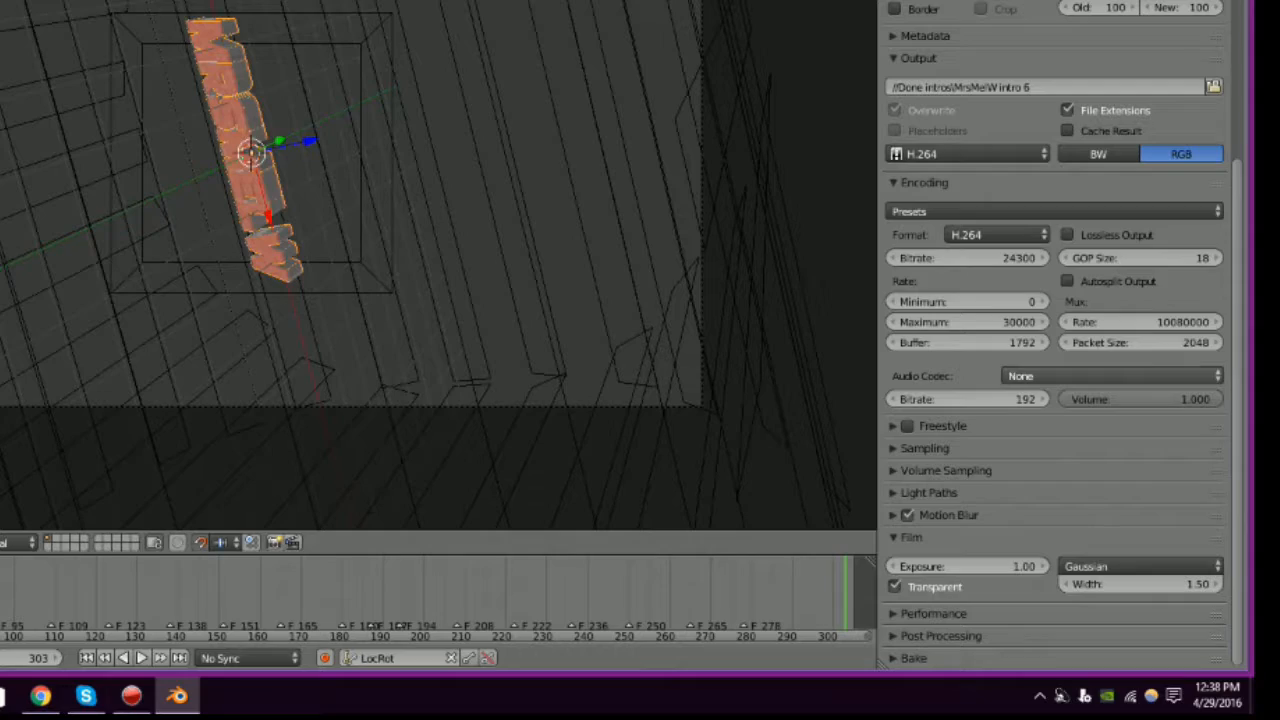
click(1118, 477)
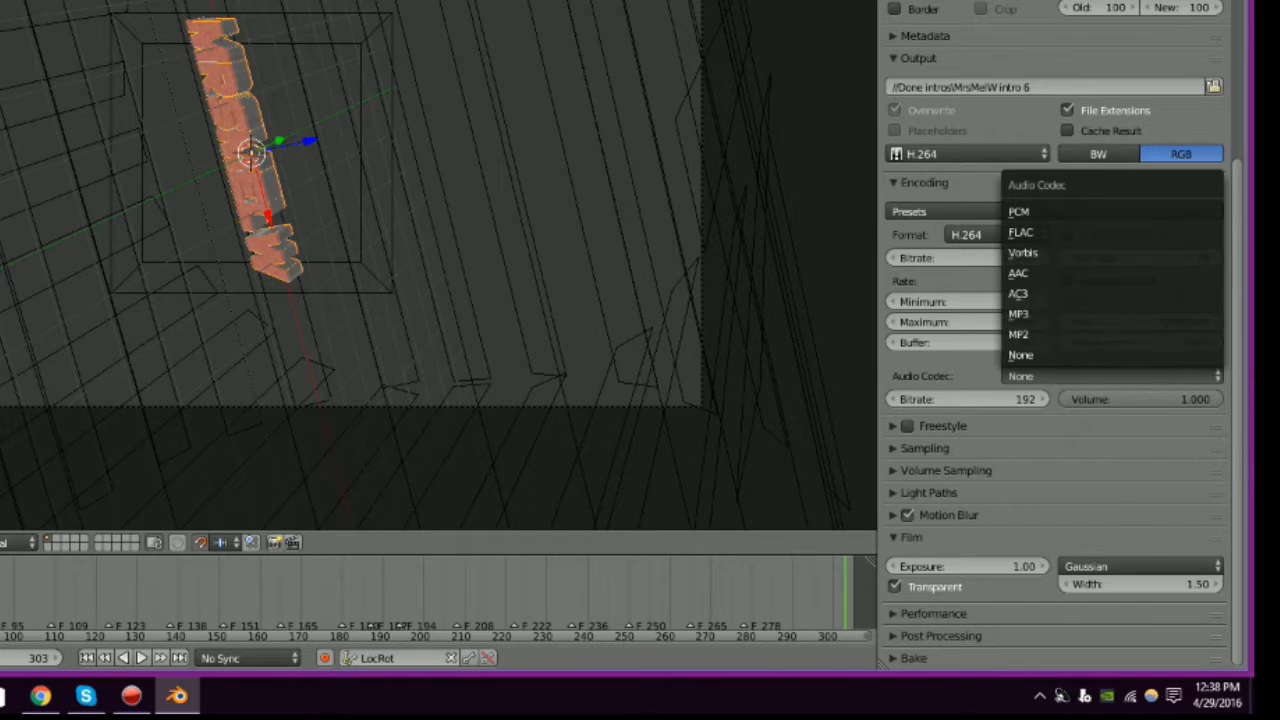
click(1020, 314)
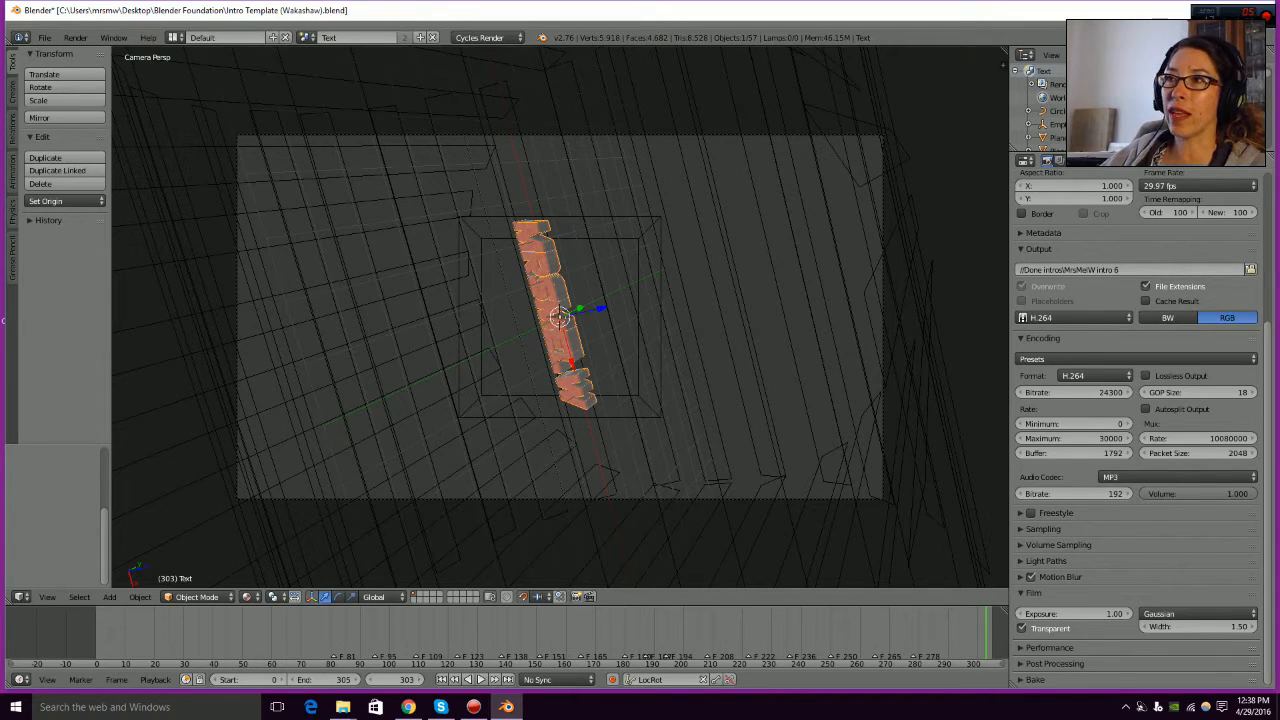
click(1178, 477)
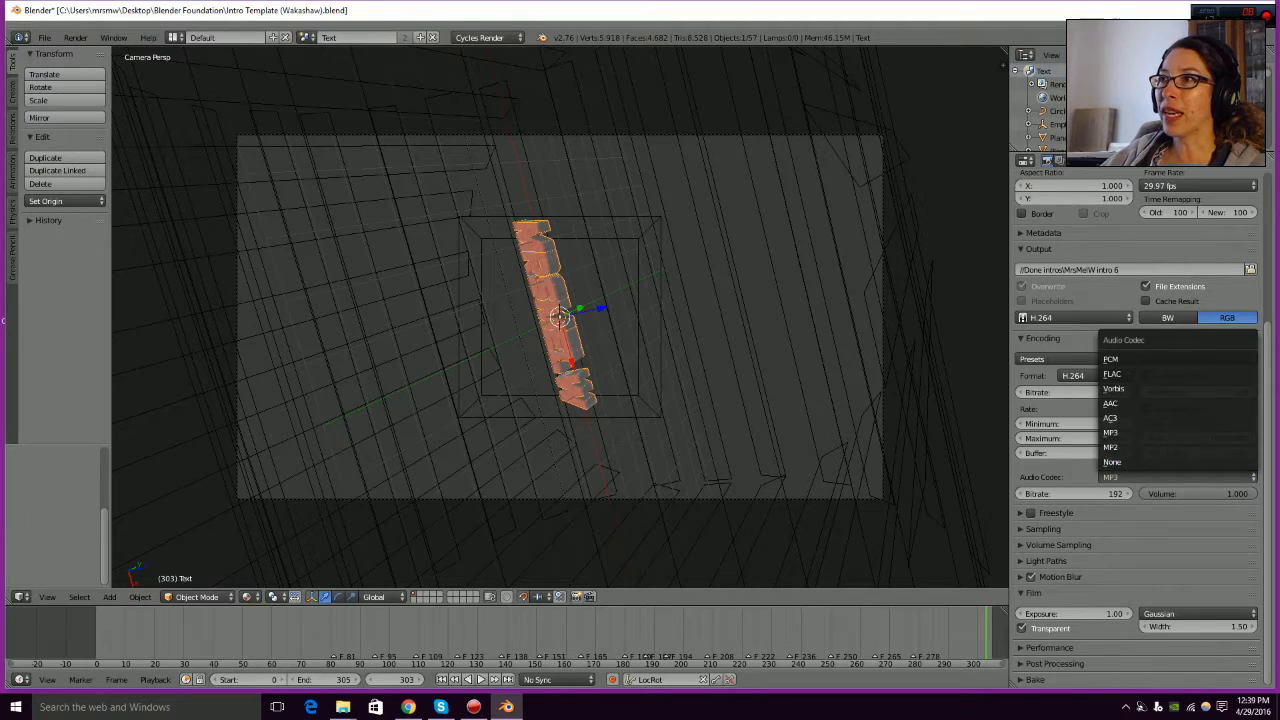
click(1130, 432)
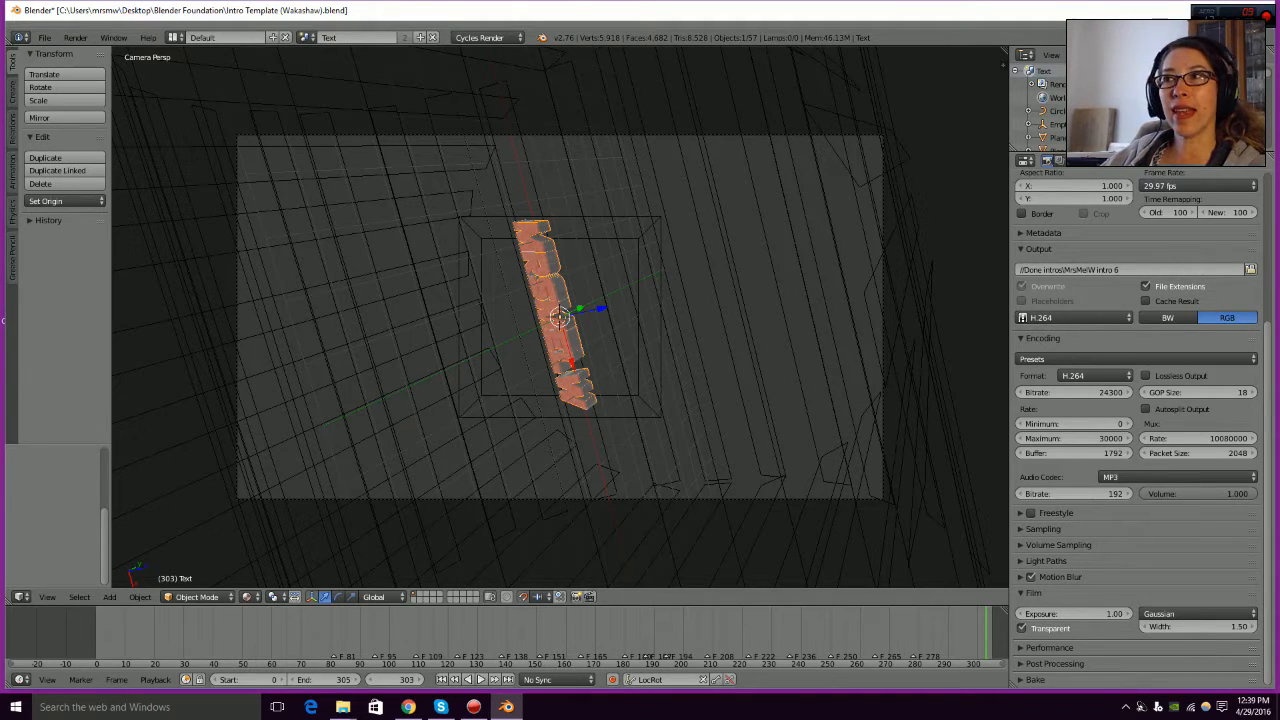
- Review the render dimensions, output path, encoding values and film settings, and expand the metadata options to check Stamp Output
scroll(1136, 420, up, 3)
scroll(1136, 420, up, 4)
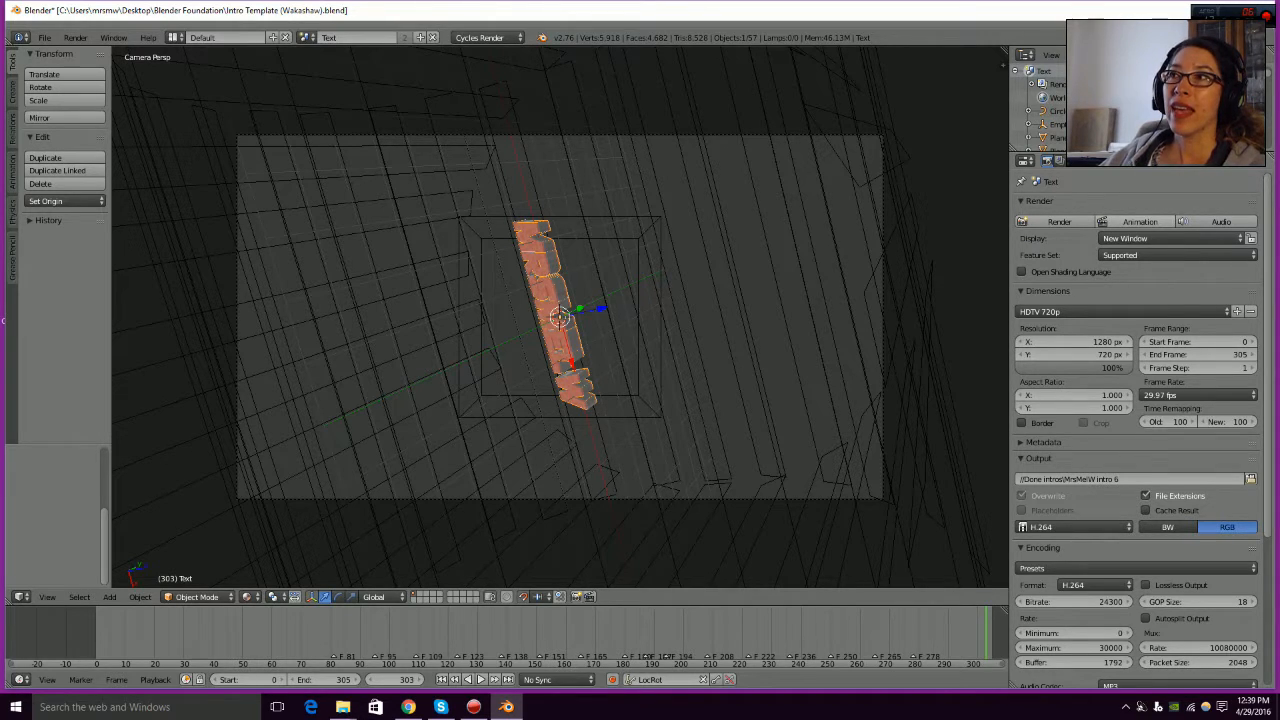
scroll(1140, 222, down, 4)
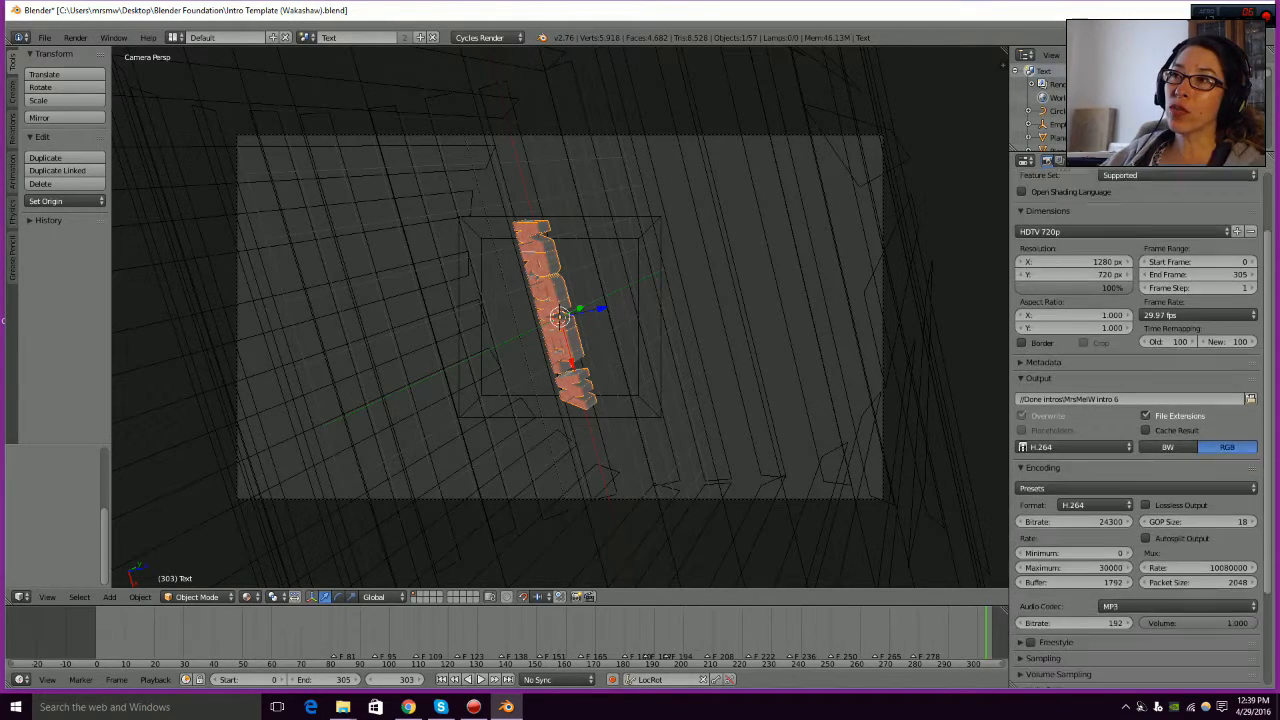
scroll(1140, 428, down, 1)
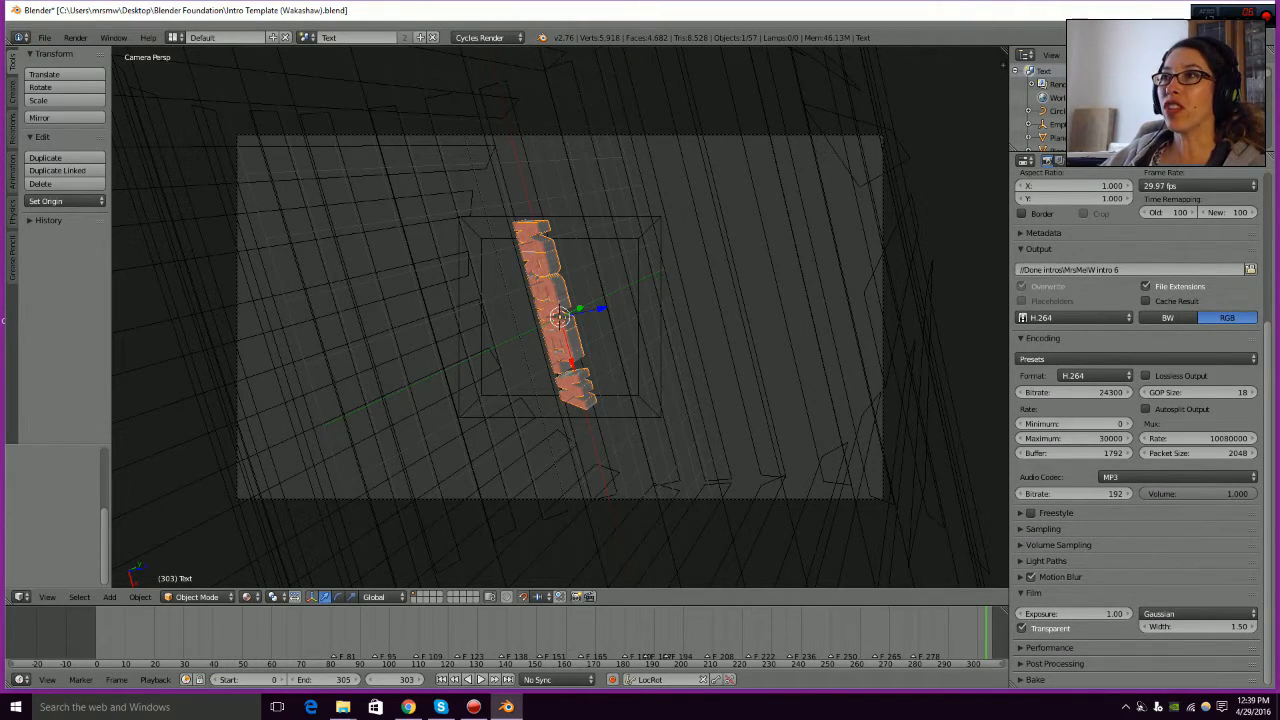
scroll(1130, 323, up, 2)
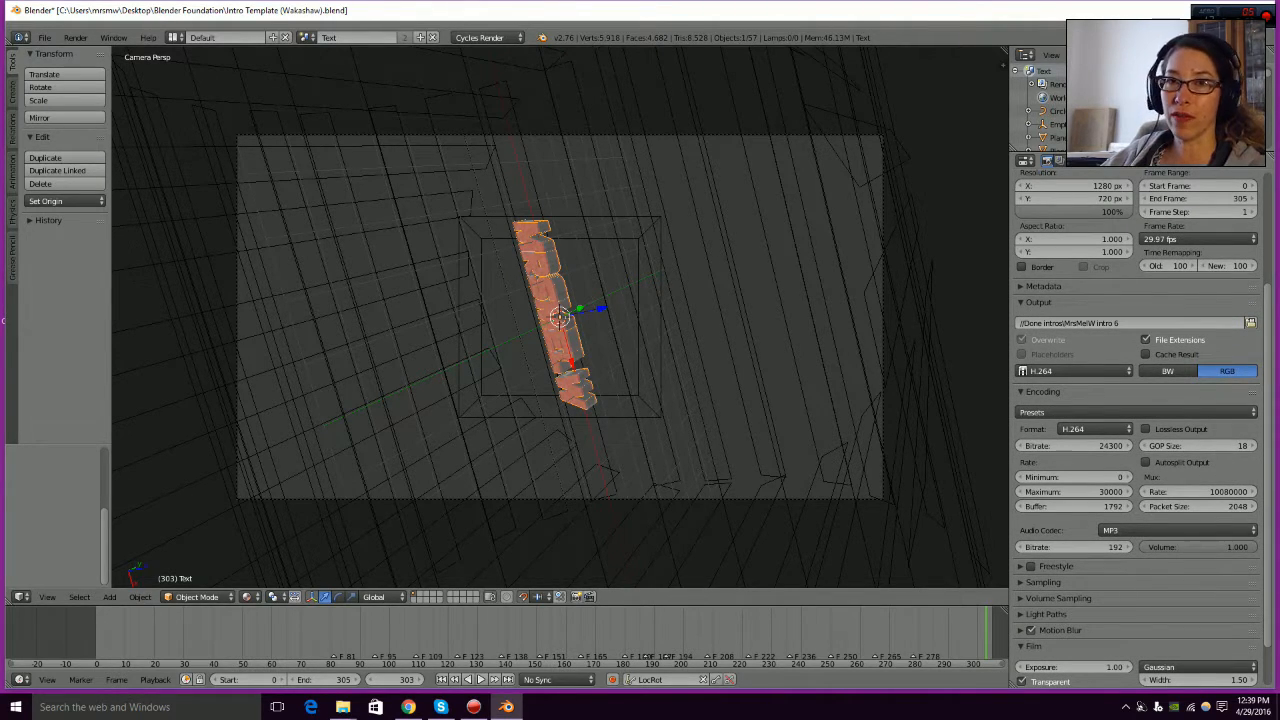
scroll(1135, 420, up, 4)
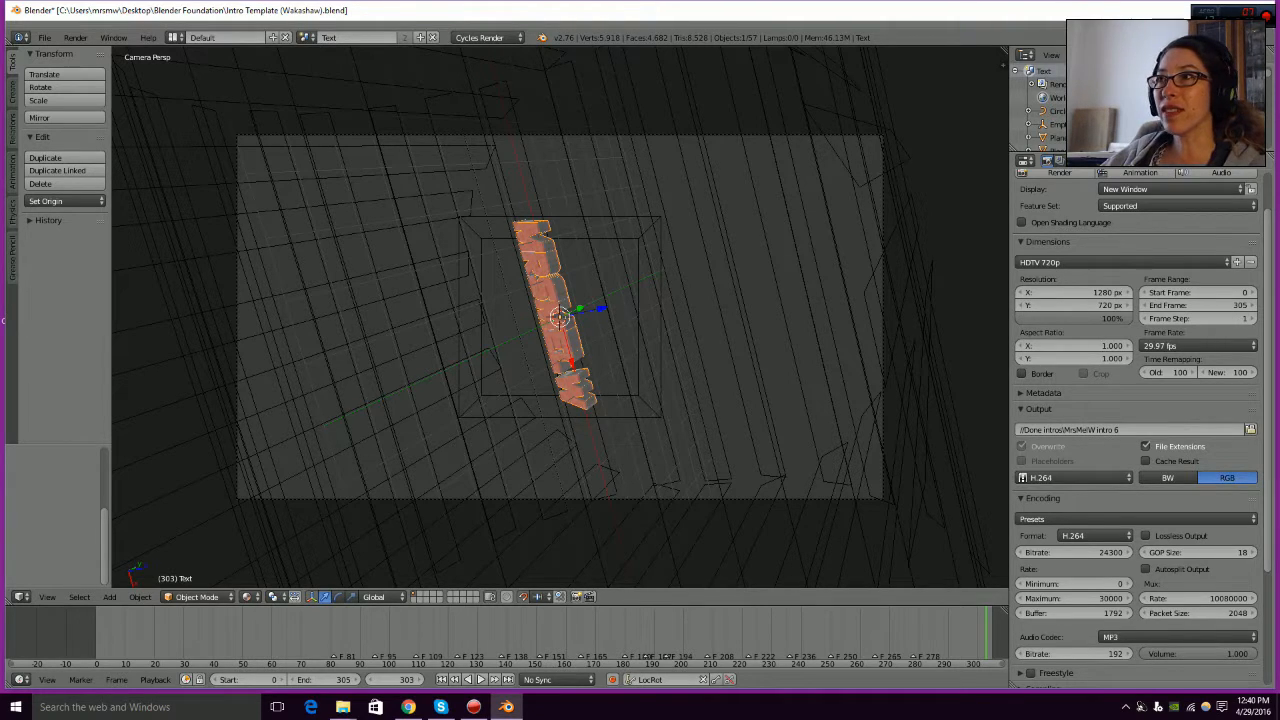
scroll(1130, 265, down, 2)
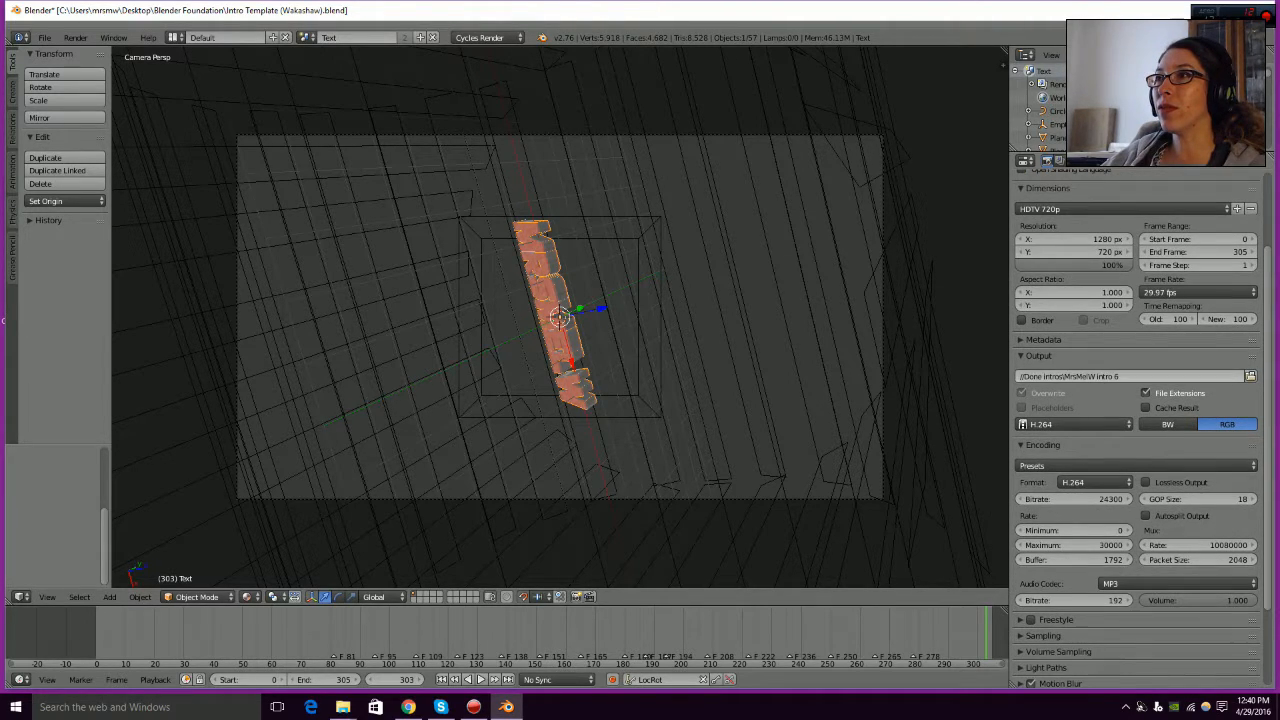
click(1043, 340)
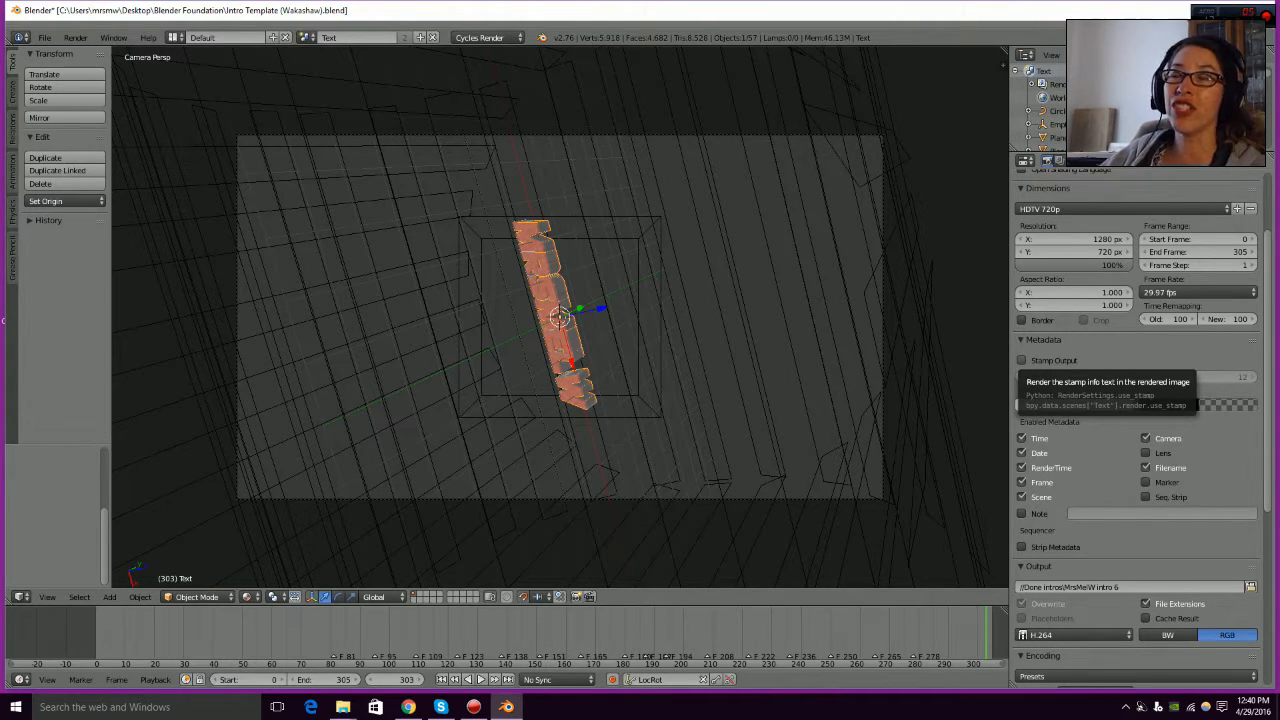
- Render the complete intro animation and close the render result window
scroll(1025, 362, up, 4)
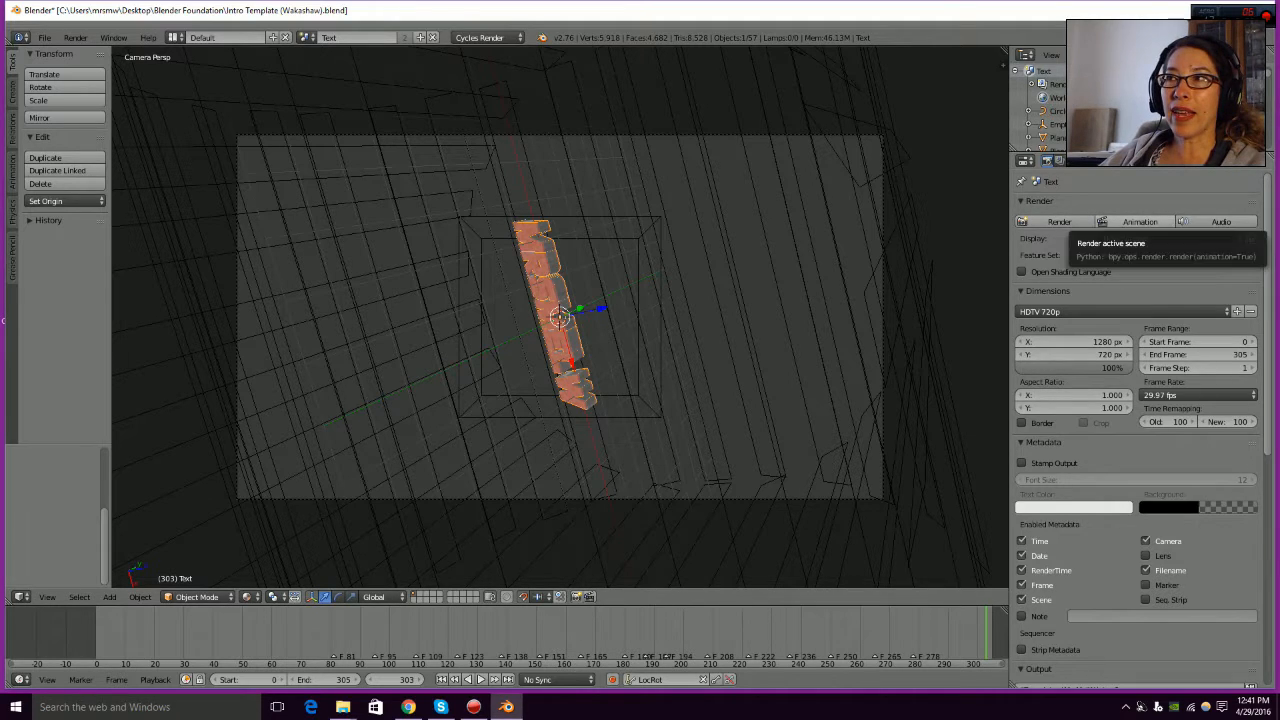
click(1059, 221)
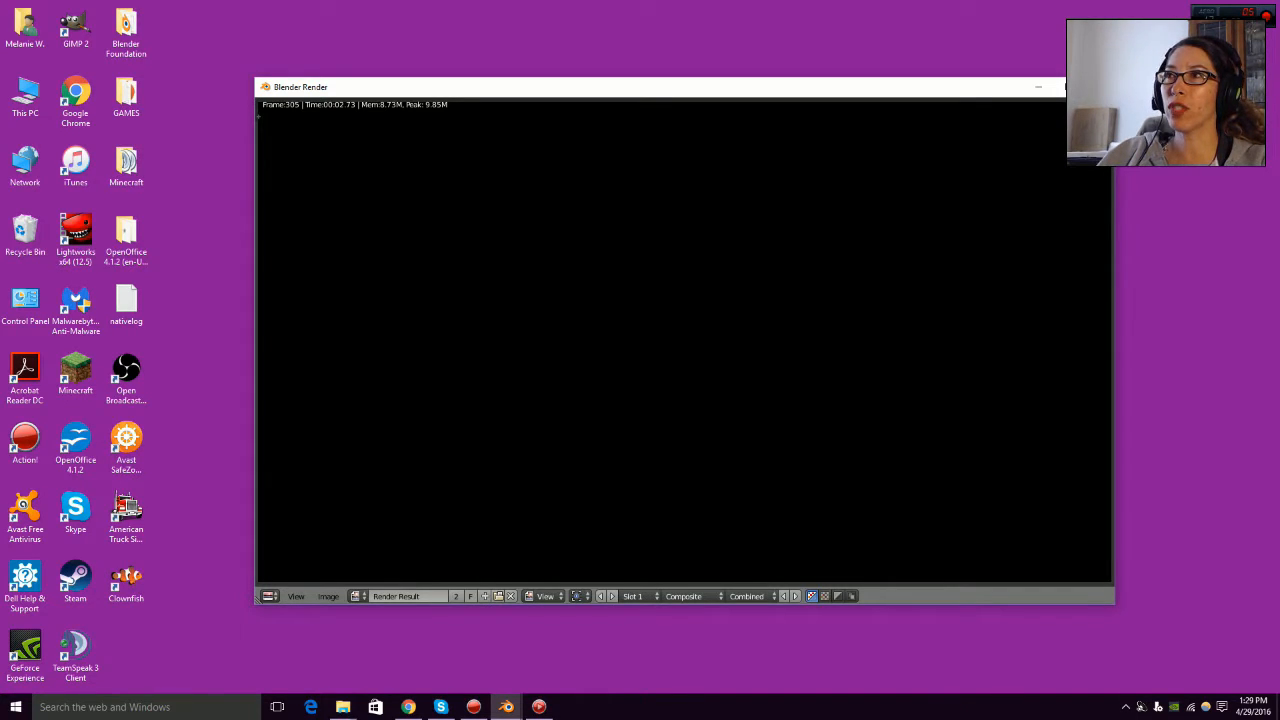
click(1098, 87)
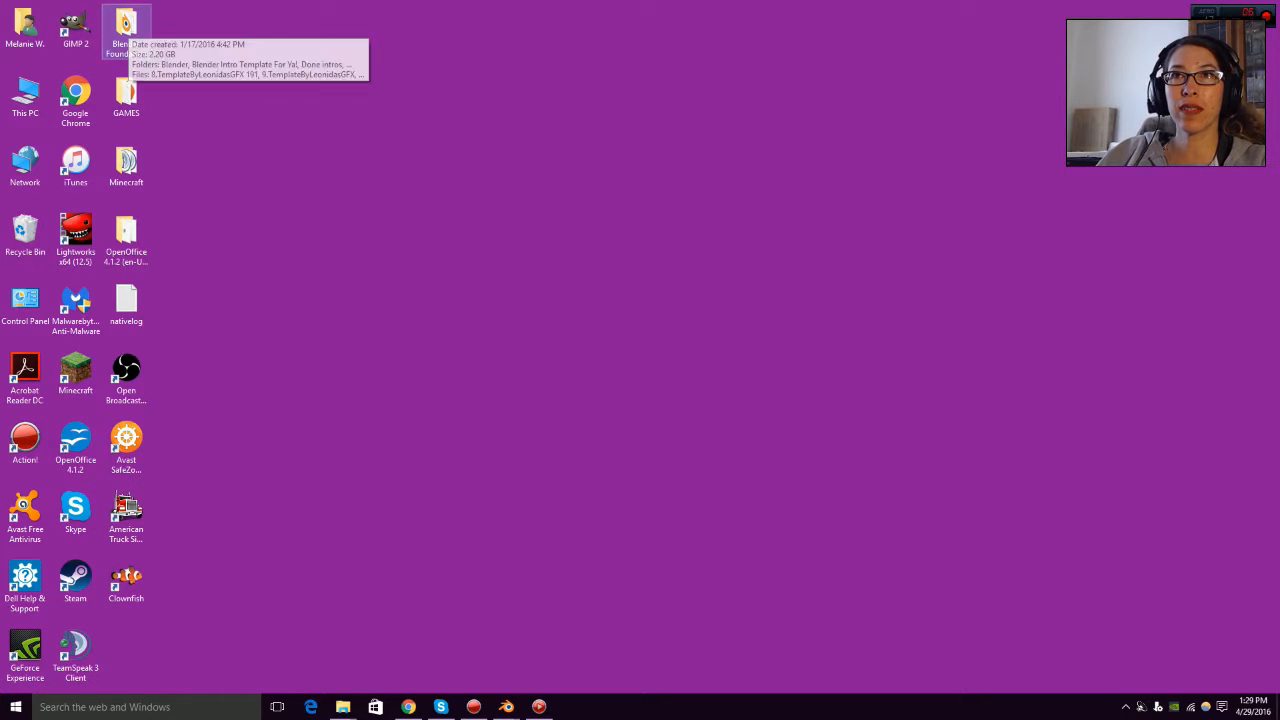
- Open the rendered intro video from the Done intros folder inside Blender Foundation and play it in Movies & TV
double_click(126, 32)
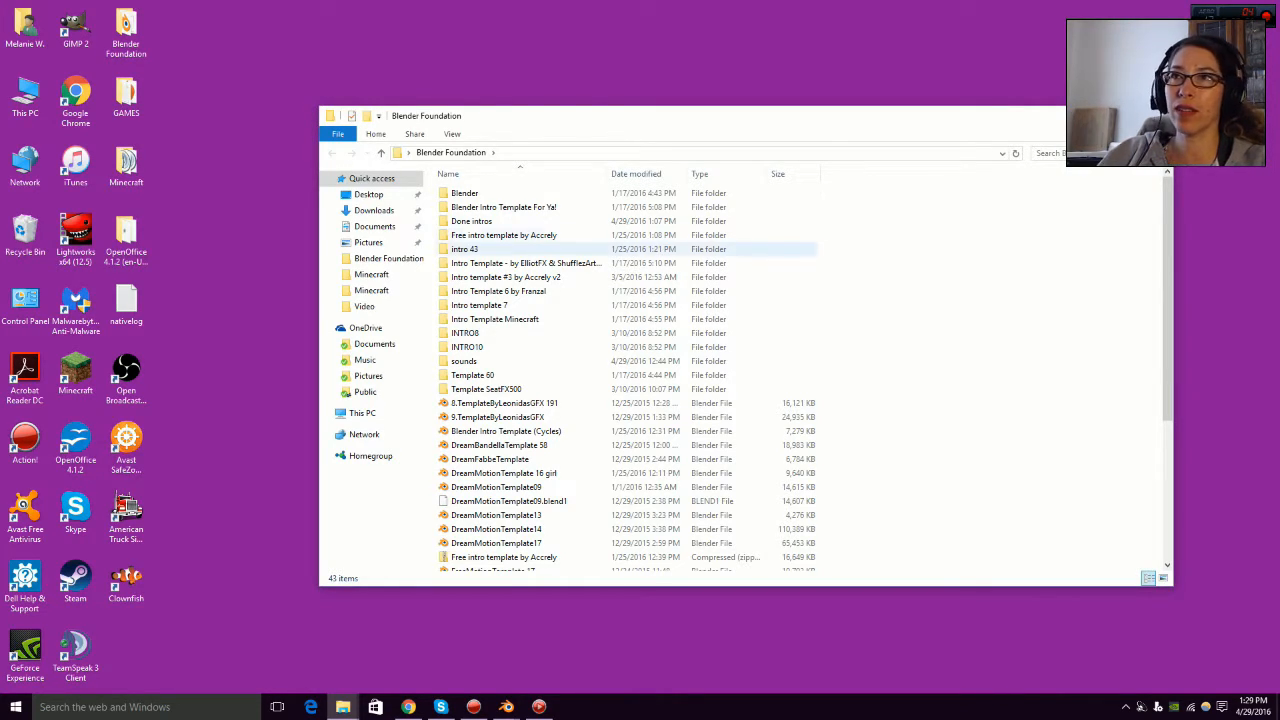
double_click(471, 221)
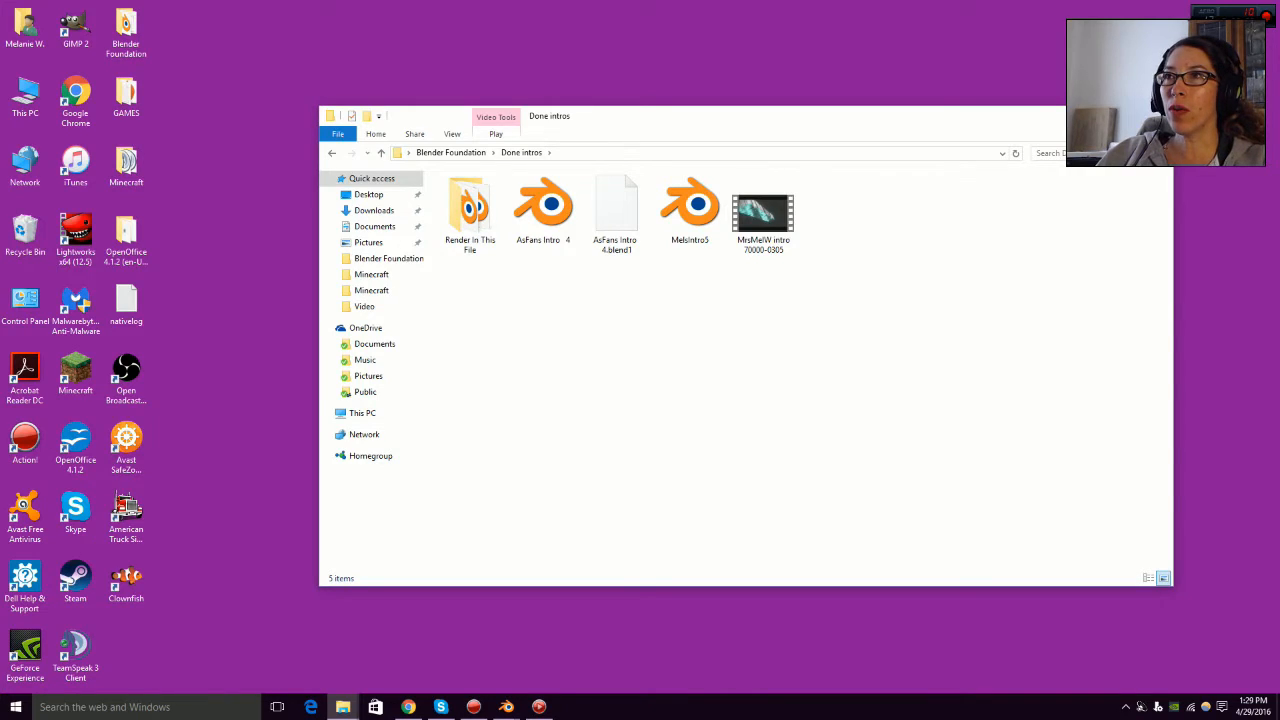
double_click(763, 212)
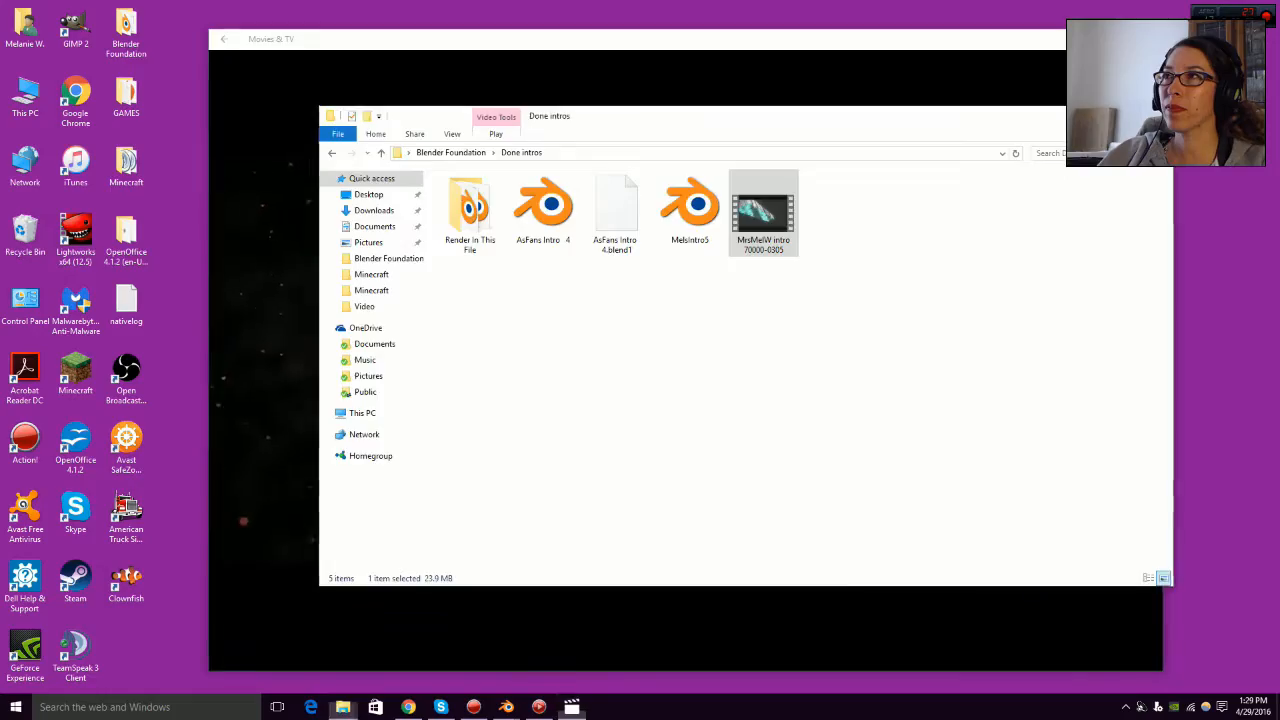
click(572, 707)
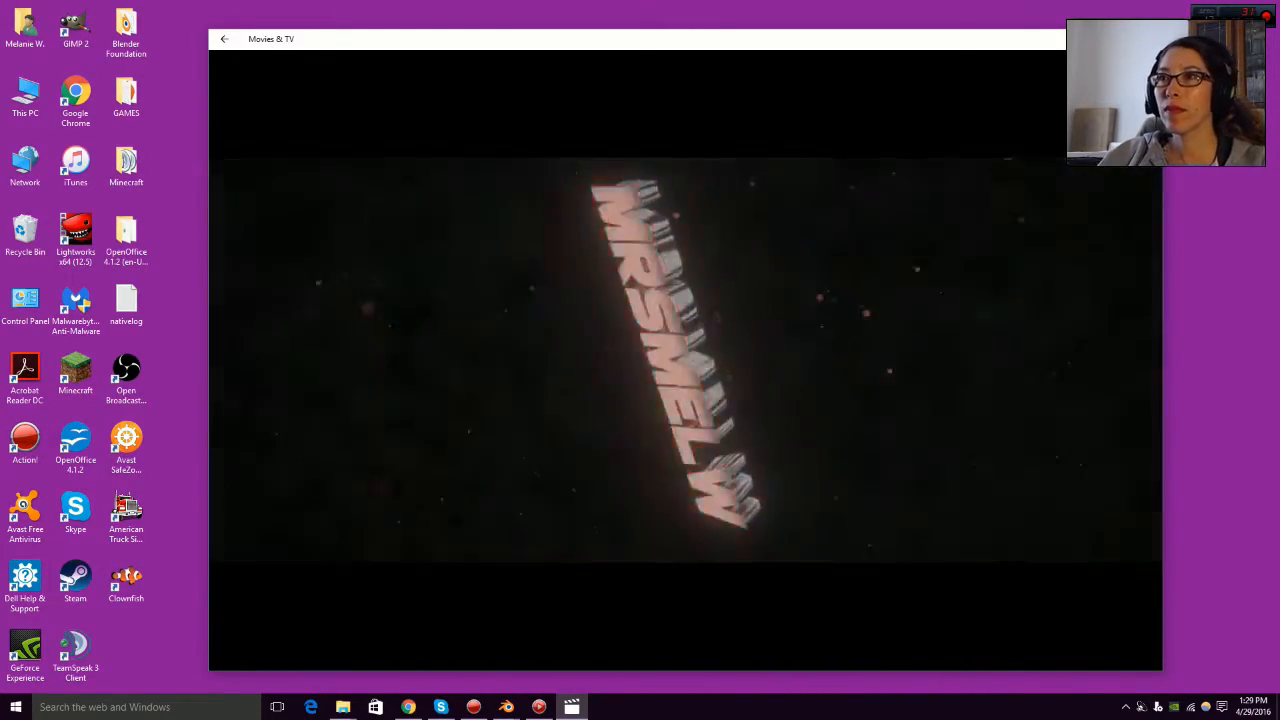
click(685, 636)
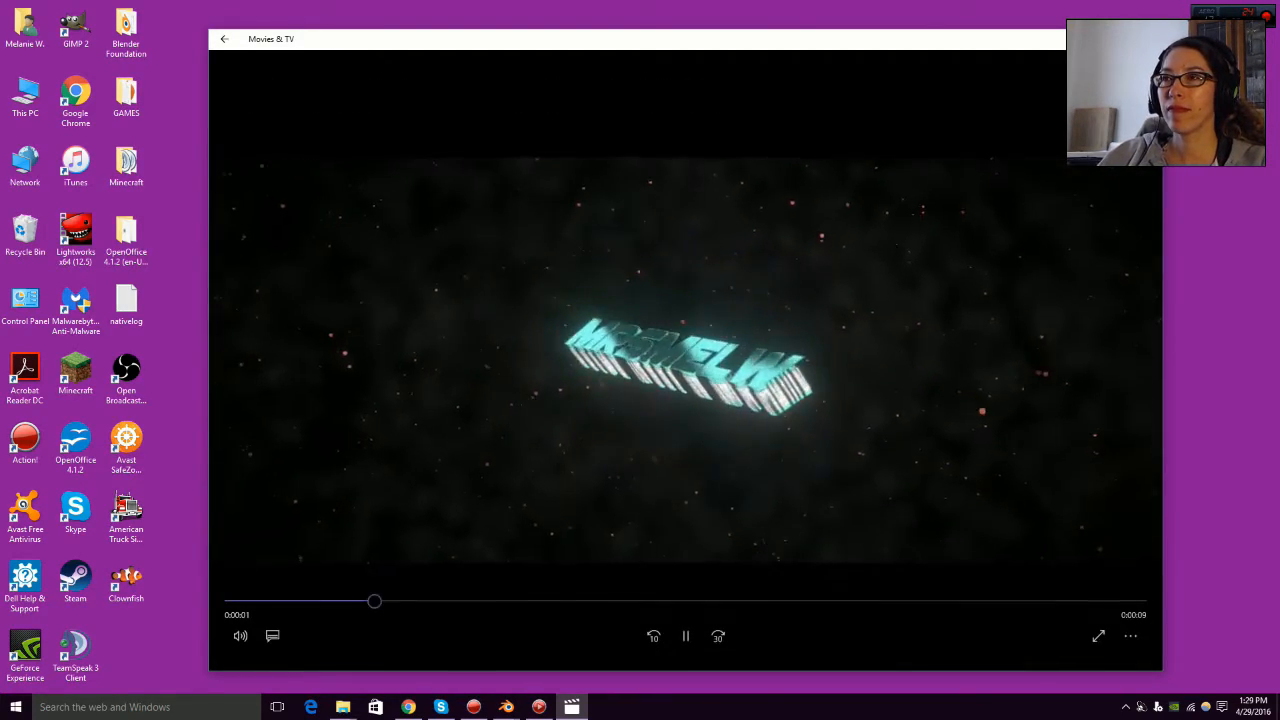